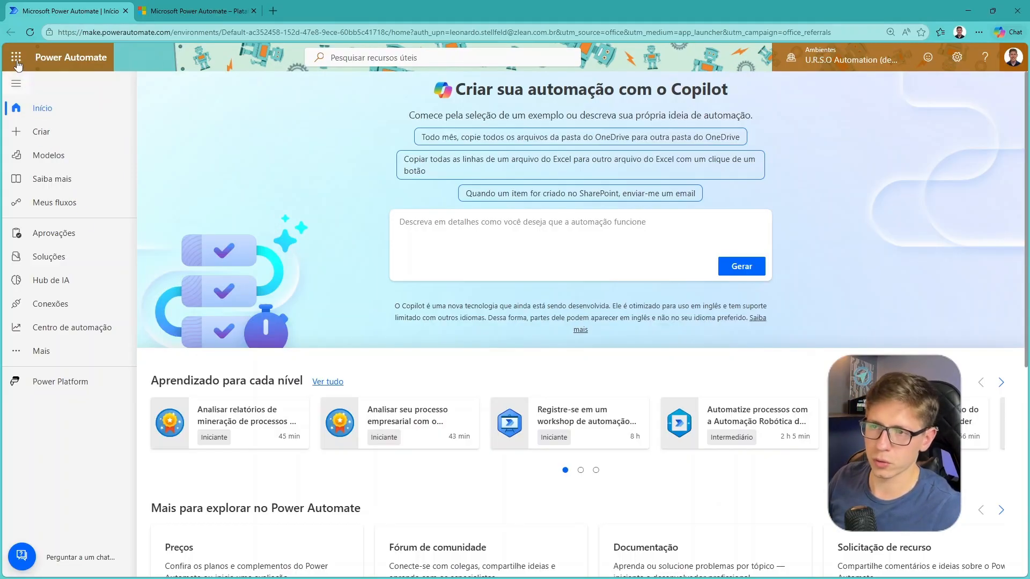
View the available Microsoft 365 apps in the app launcher, including Power Automate, and close it
click(16, 58)
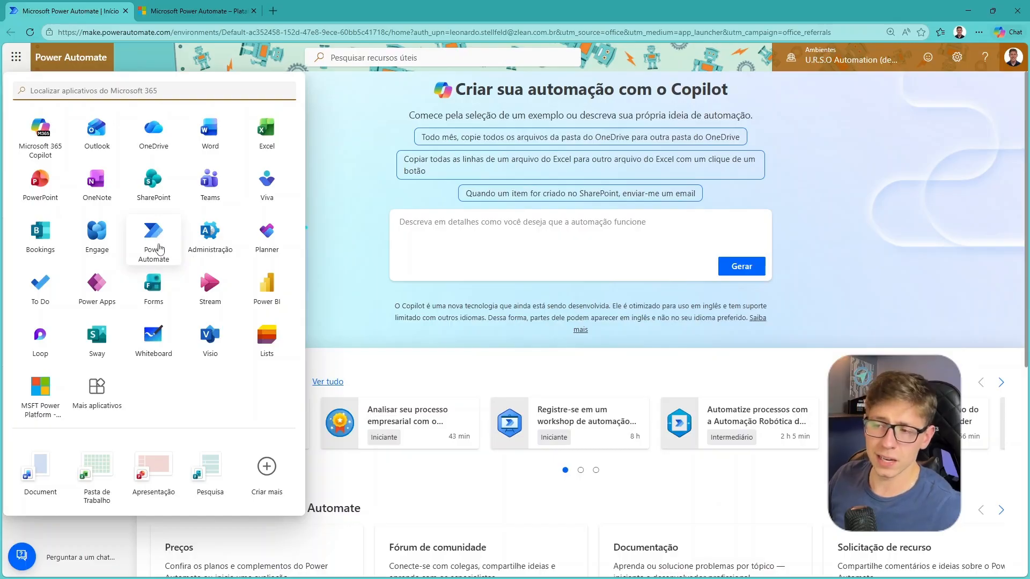
key(ctrl+2)
drag(115, 391, 360, 311)
key(Escape)
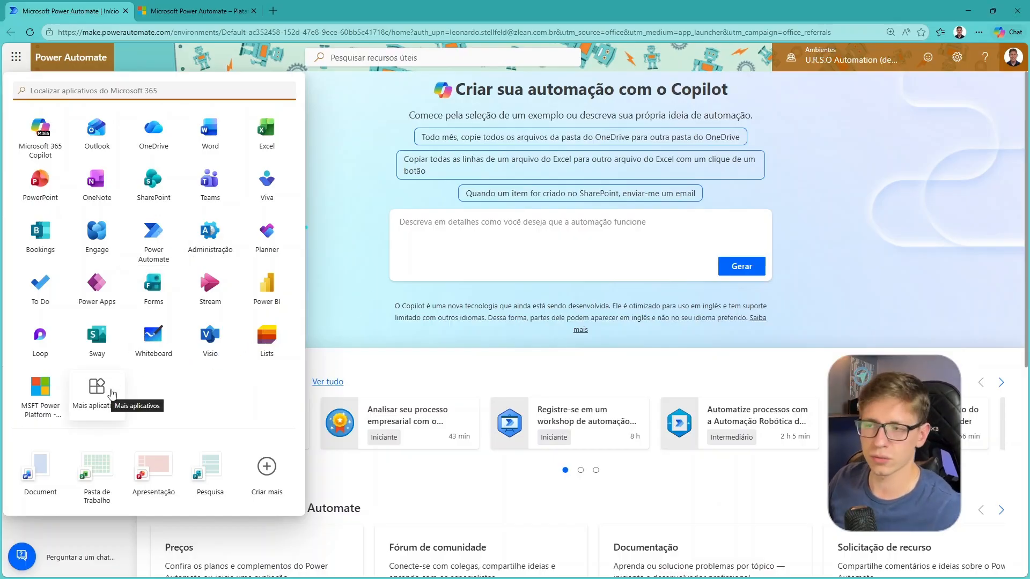
click(345, 247)
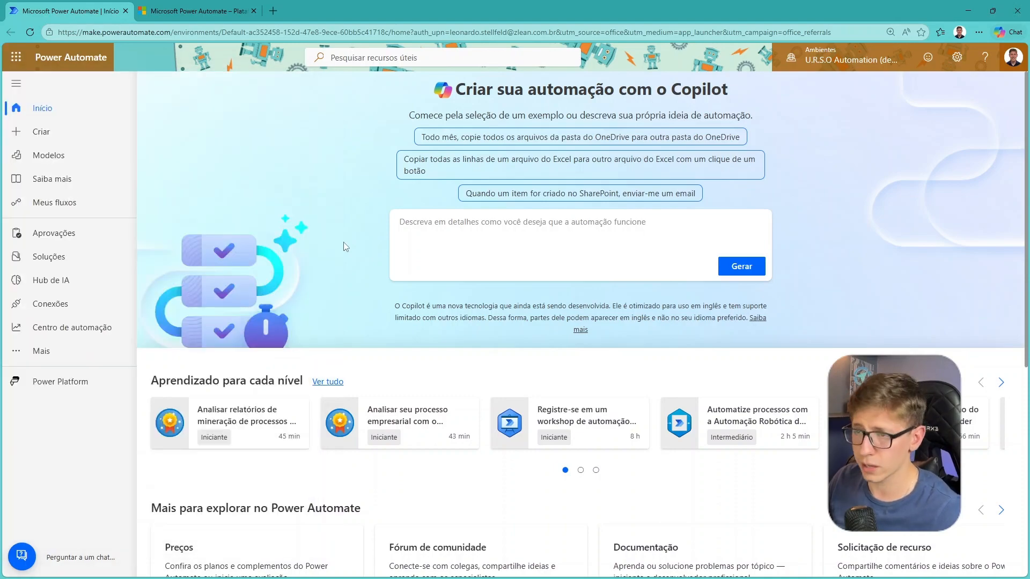
View the Power Automate product page on the Microsoft site and return to the Power Automate home page
click(194, 11)
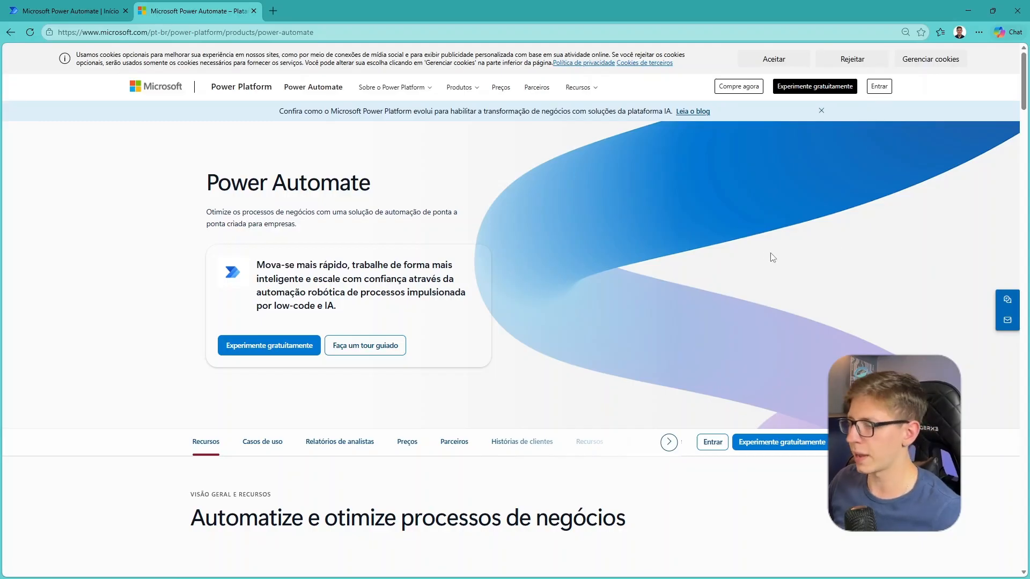
scroll(778, 257, down, 4)
scroll(751, 230, up, 4)
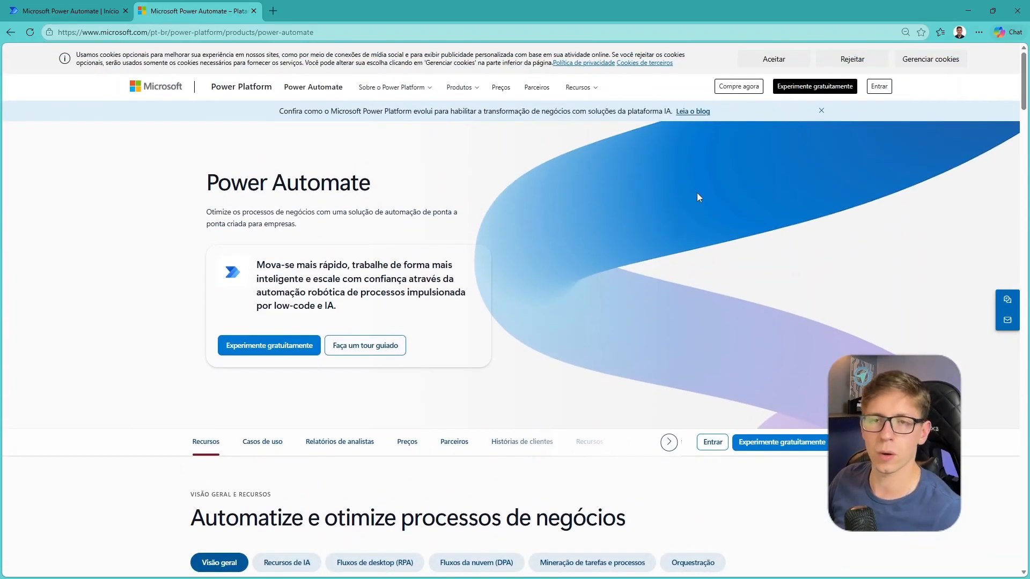
key(ctrl+Tab)
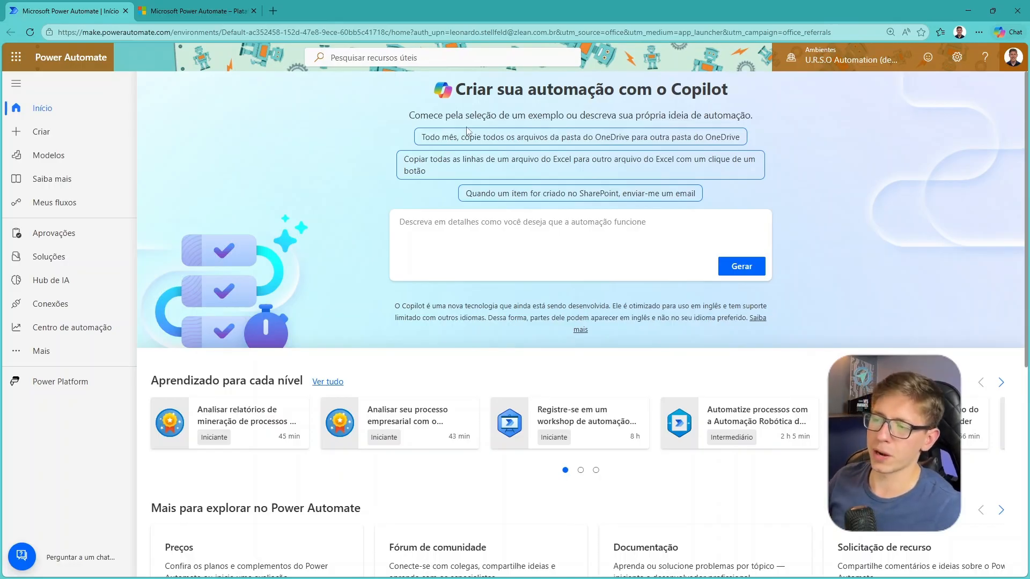
drag(381, 188, 90, 62)
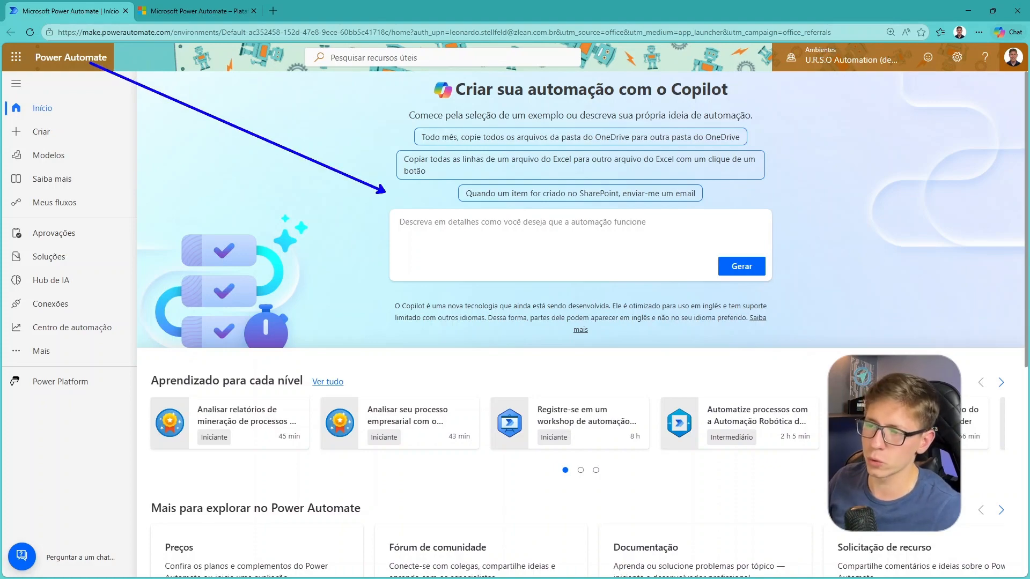
key(Escape)
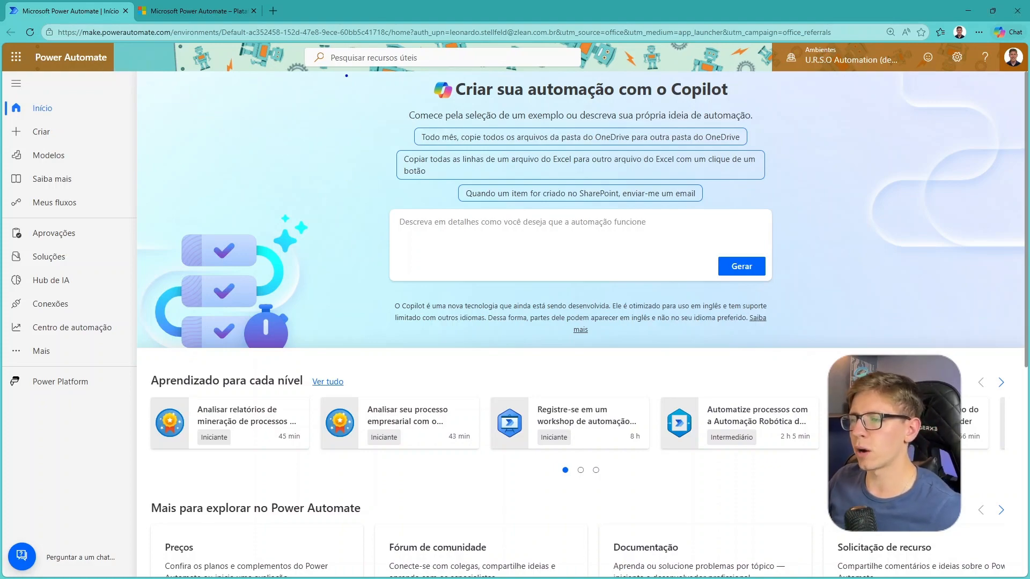
mouse_move(344, 74)
mouse_down()
mouse_move(800, 308)
mouse_move(824, 347)
mouse_up()
key(Escape)
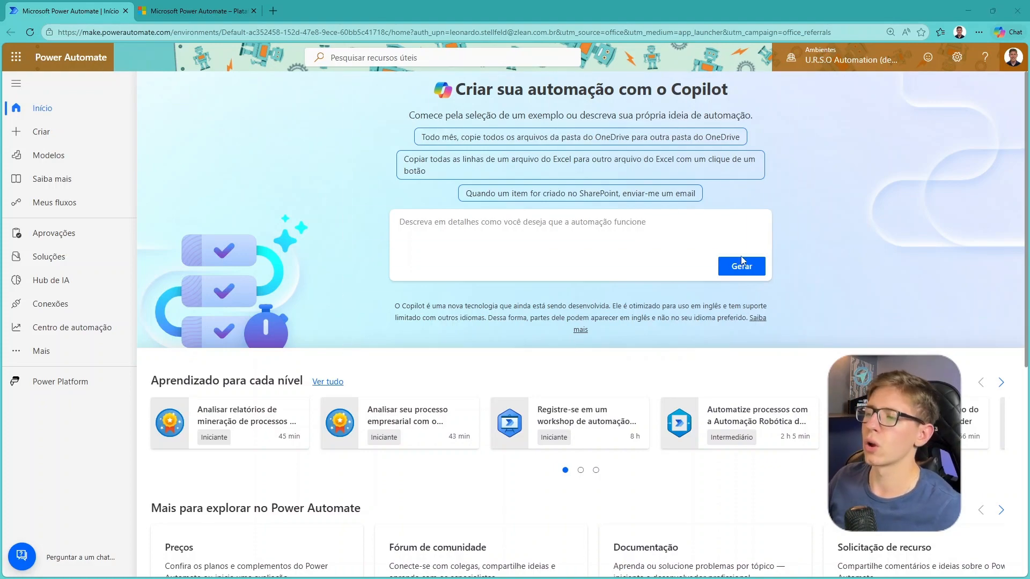
click(558, 227)
drag(353, 136, 410, 136)
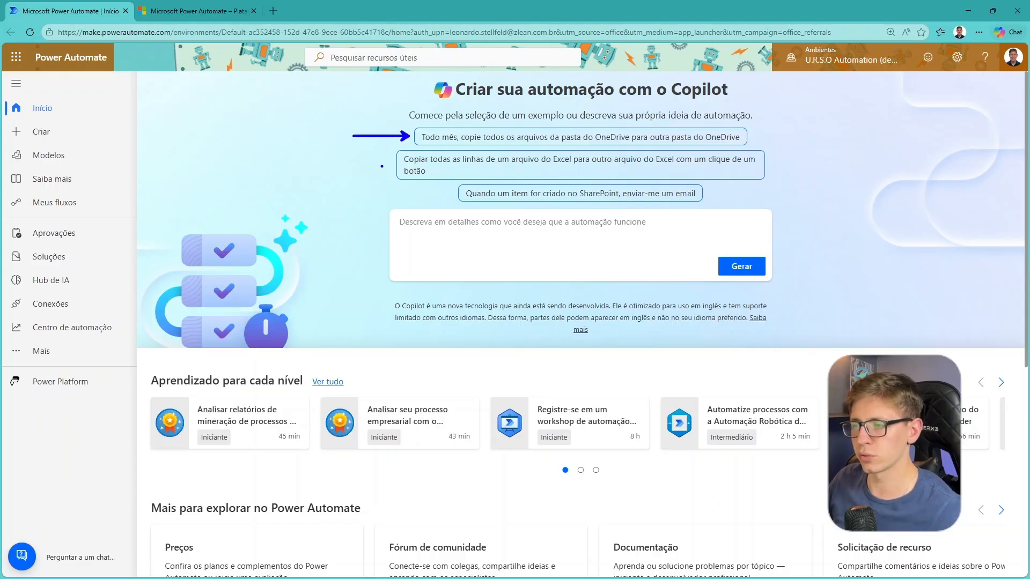
drag(305, 179, 446, 191)
key(Escape)
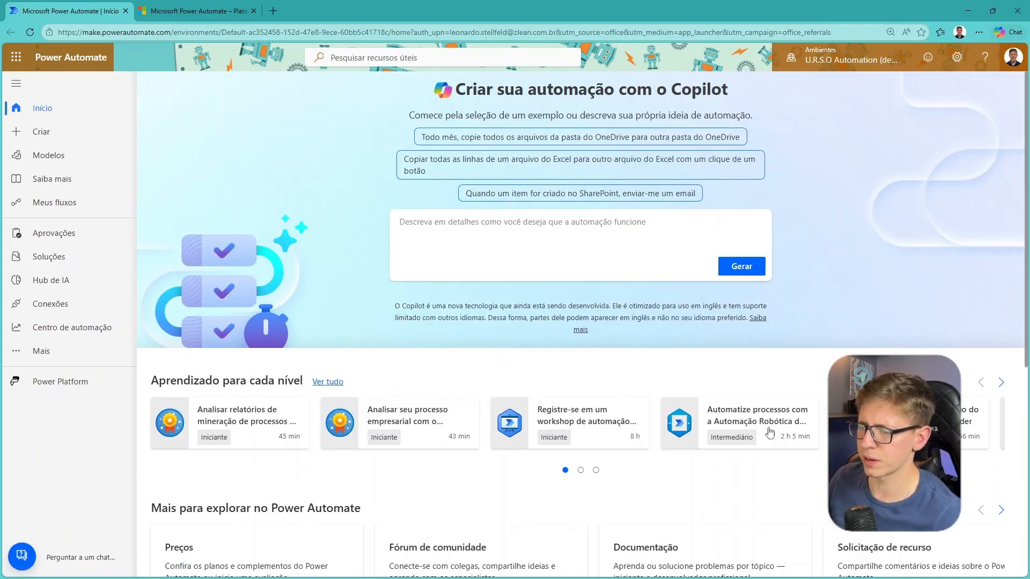
scroll(523, 358, down, 1)
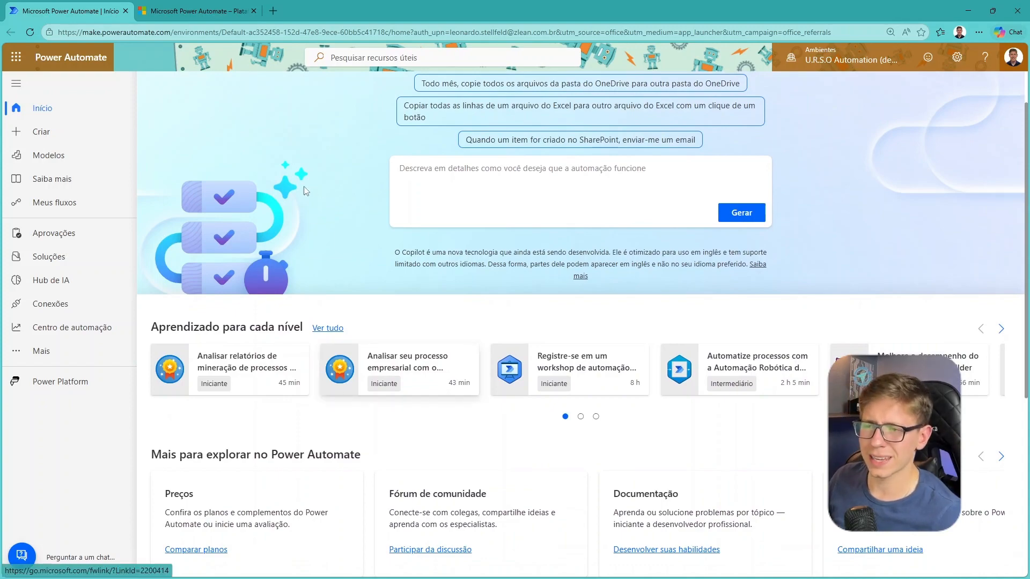
scroll(306, 191, up, 1)
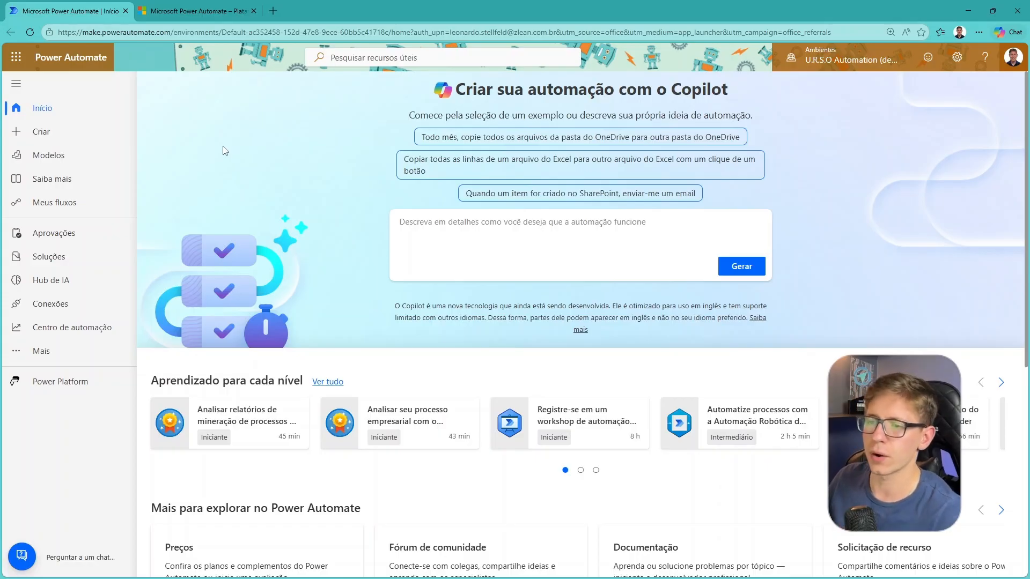
Open the Criar page for making a new flow
click(45, 138)
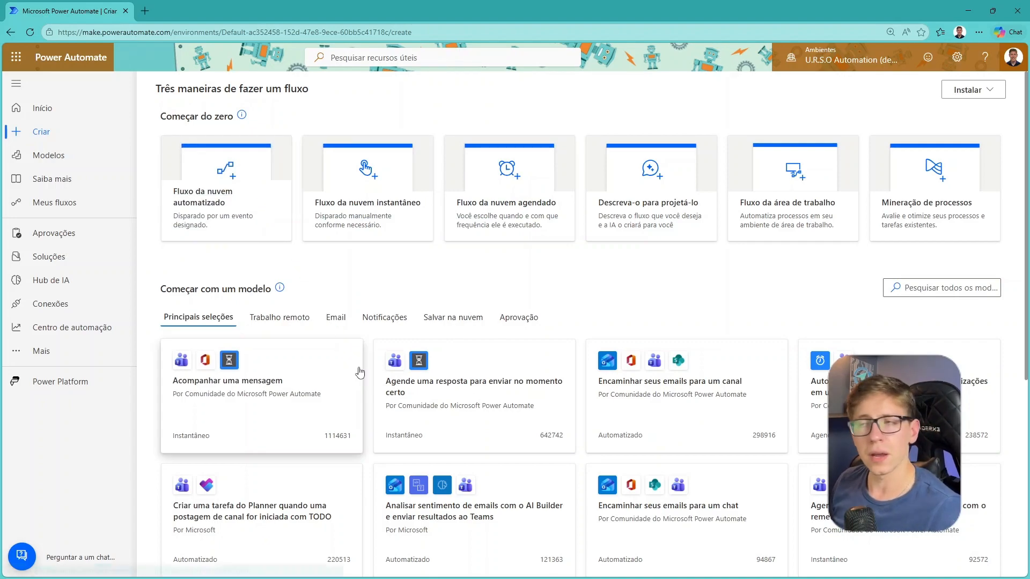
Browse the triggers offered for an automated cloud flow and cancel its creation
click(229, 211)
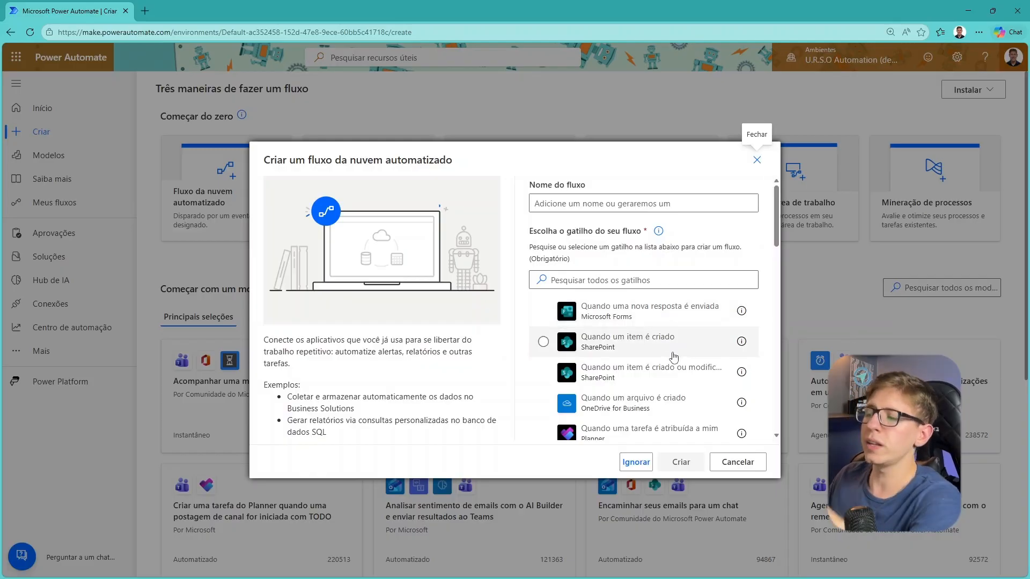
scroll(638, 348, down, 1)
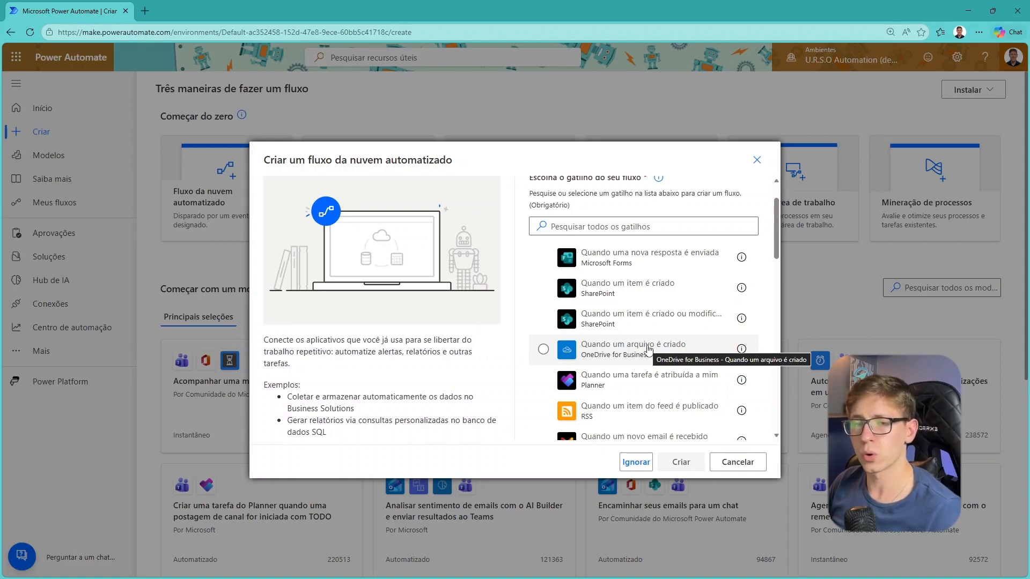
scroll(639, 336, down, 2)
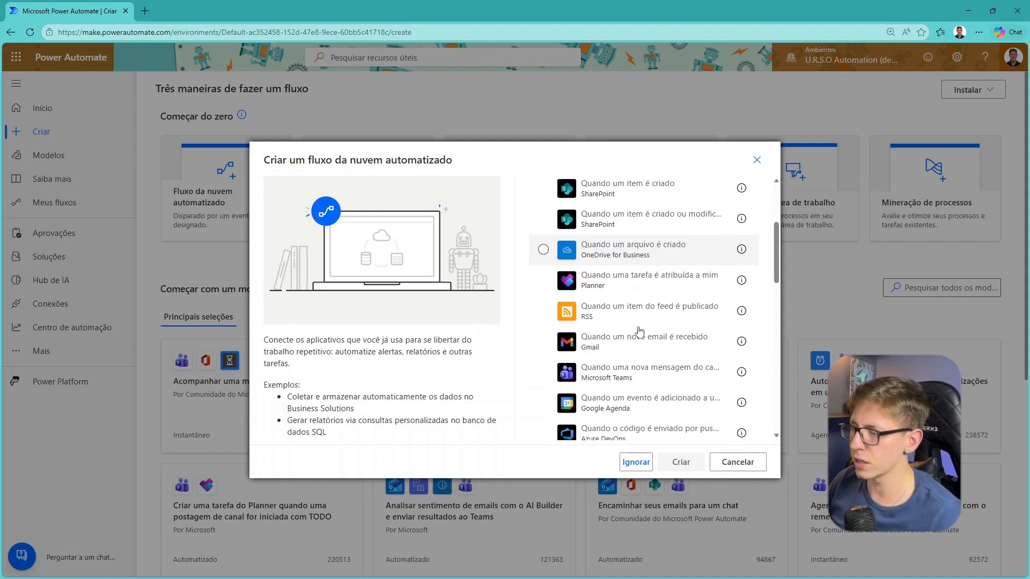
scroll(639, 331, down, 5)
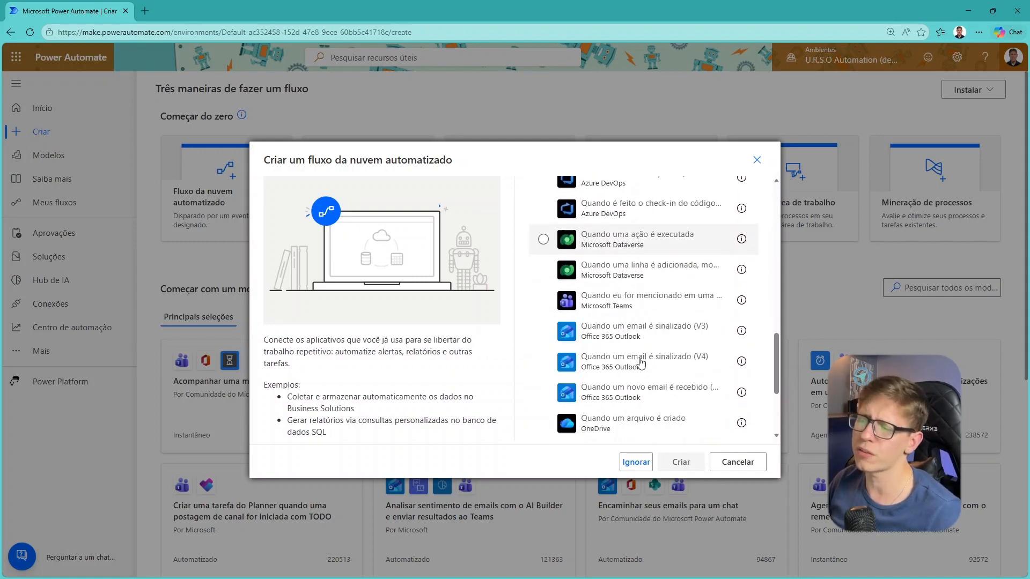
scroll(642, 363, down, 2)
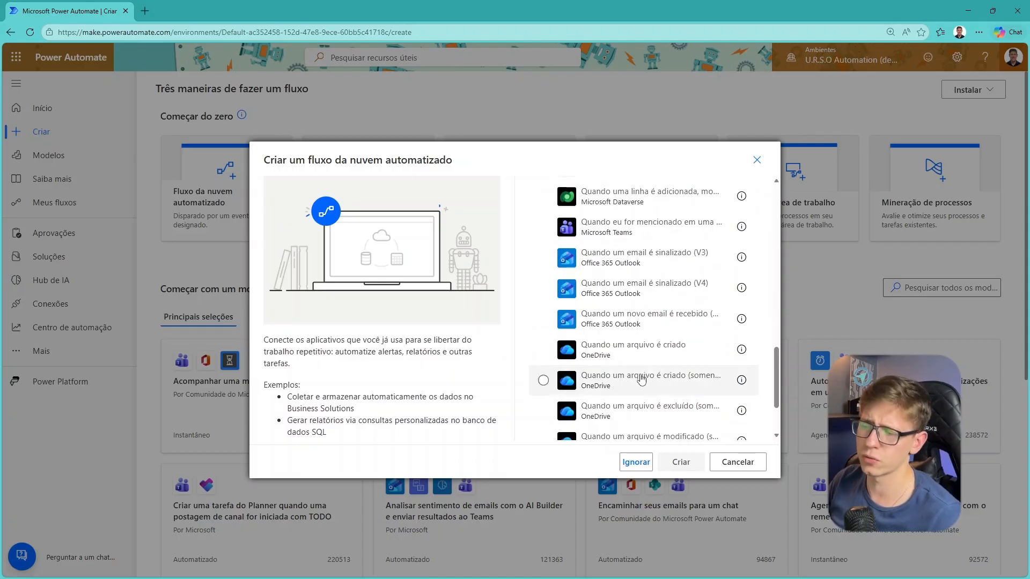
click(754, 464)
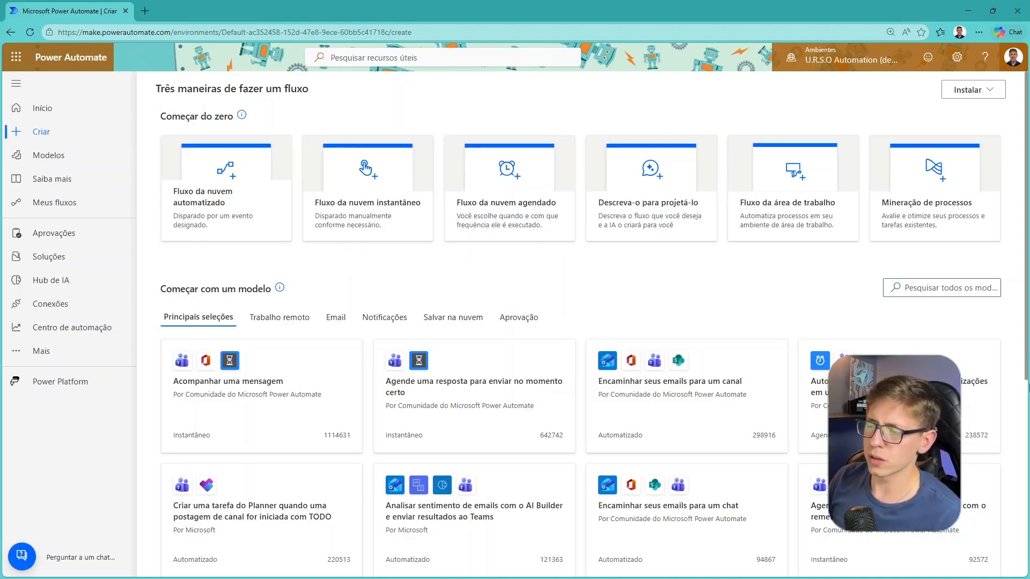
Start an instant cloud flow from scratch and name it Envio Email com Documento
scroll(525, 209, down, 4)
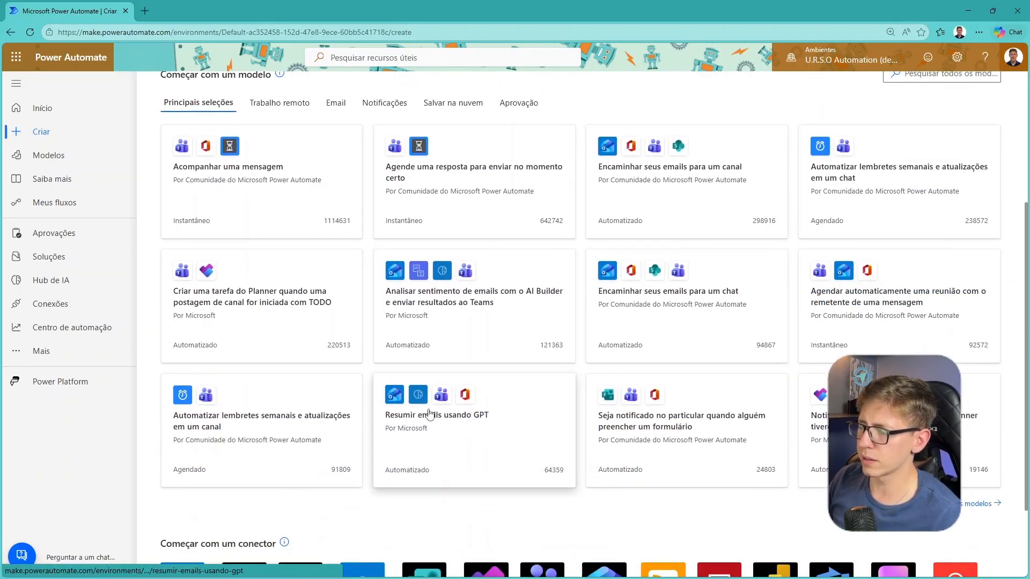
scroll(462, 365, up, 4)
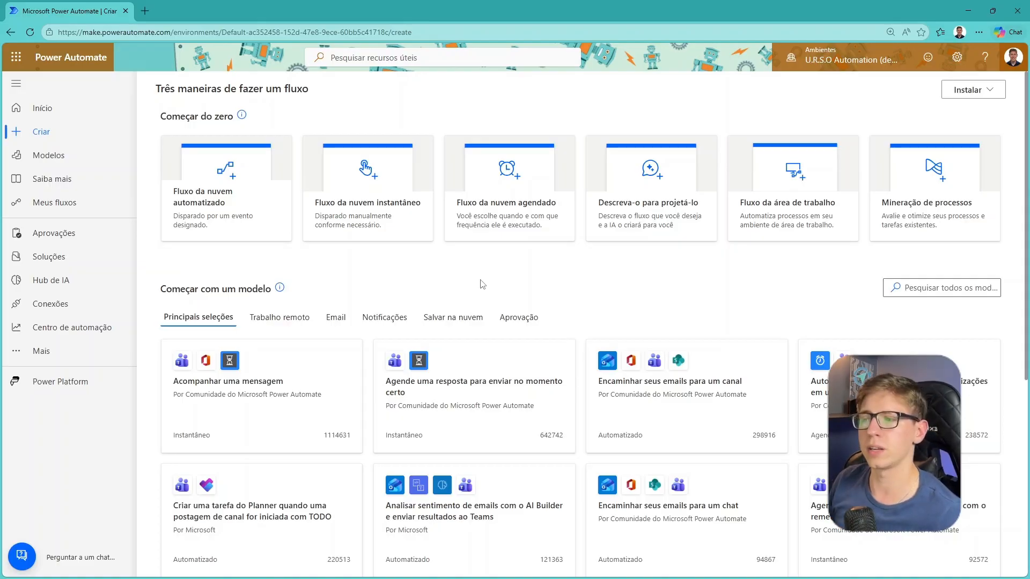
click(376, 188)
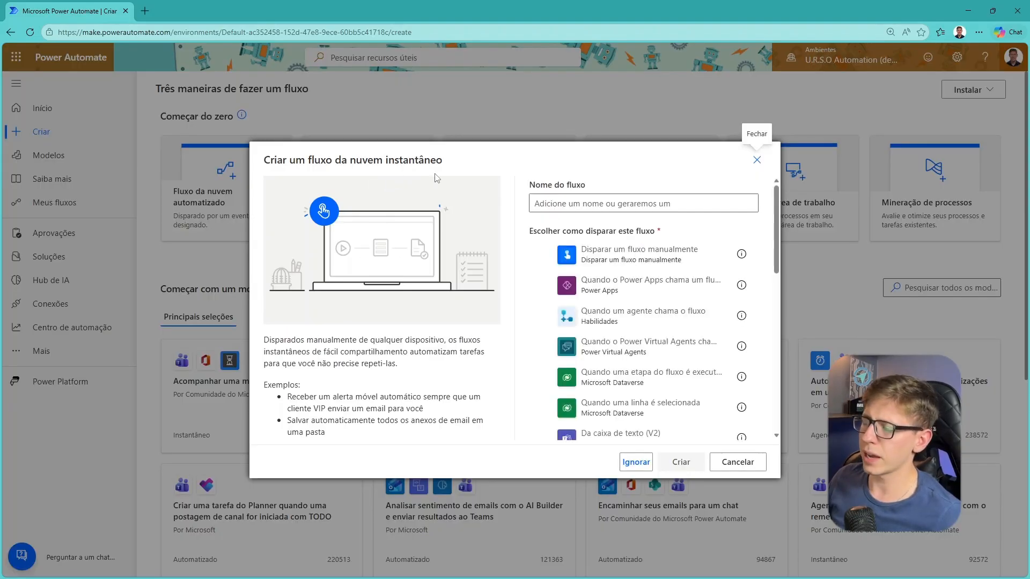
click(582, 202)
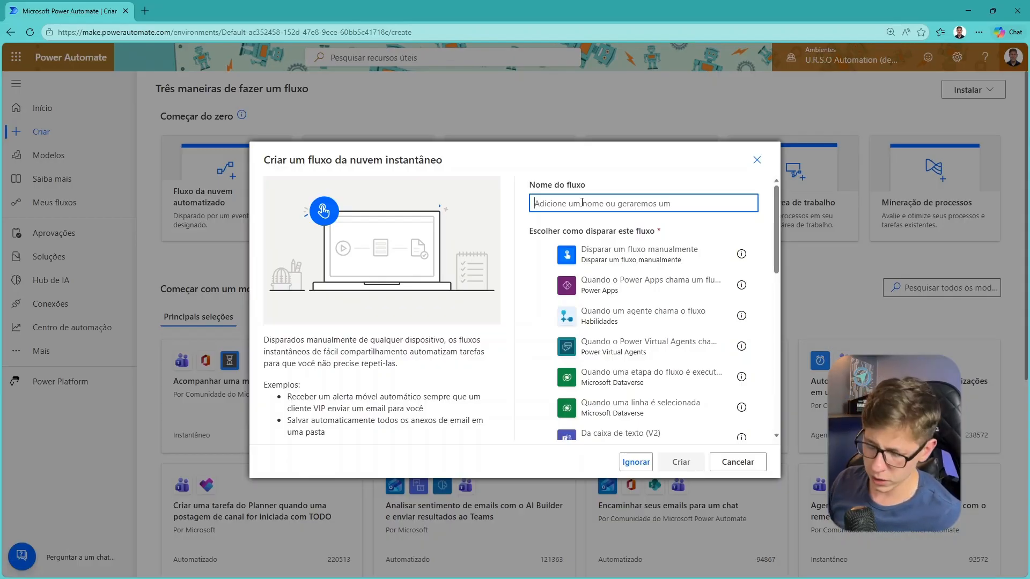
text(Envio E)
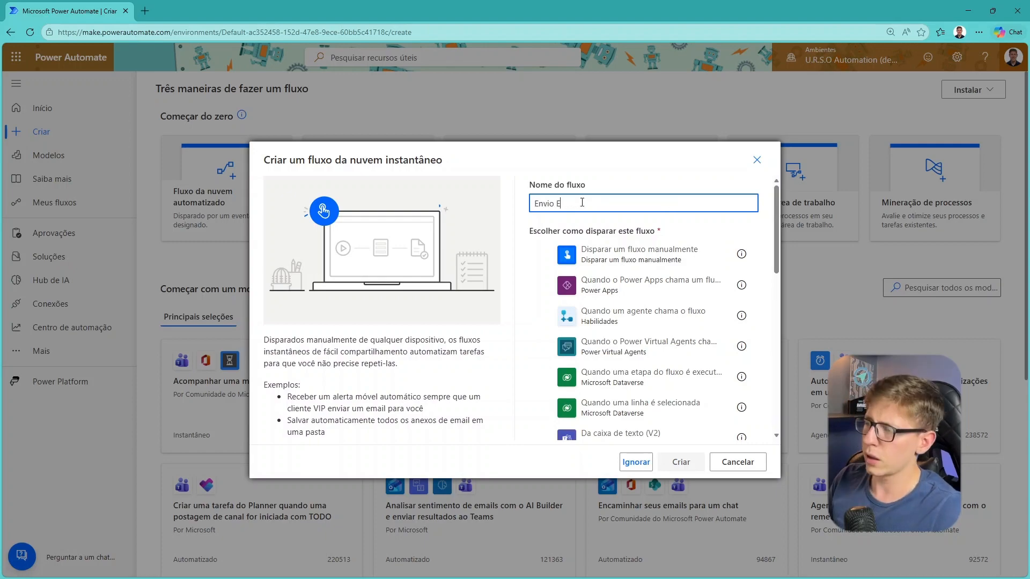
text(mail com Documento)
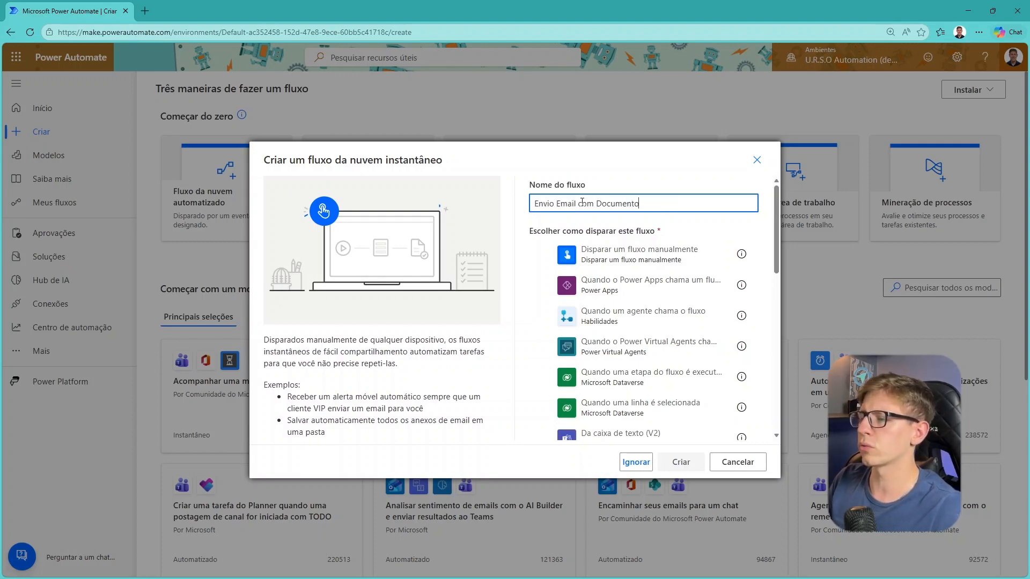
key(ctrl+a)
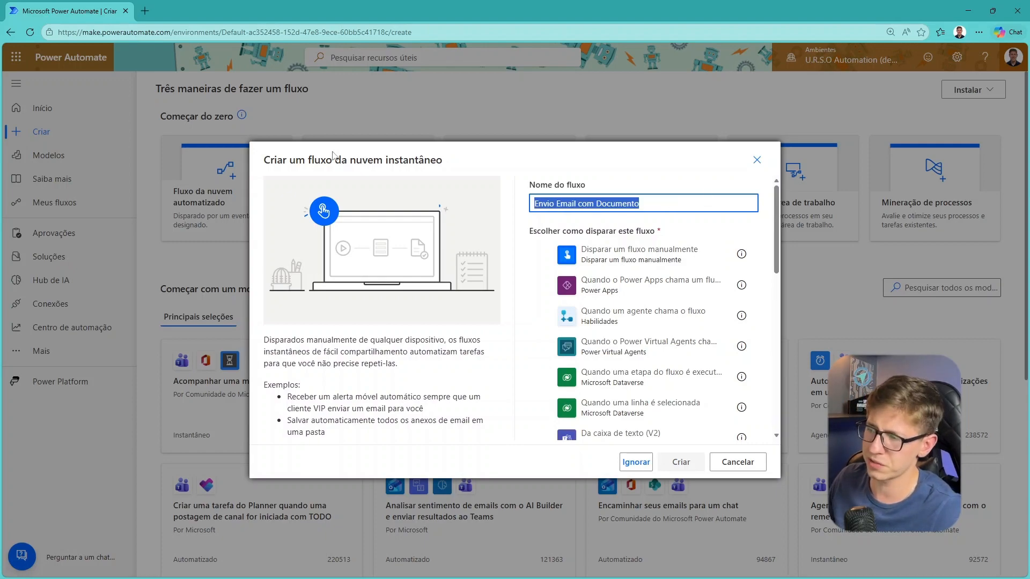
click(567, 172)
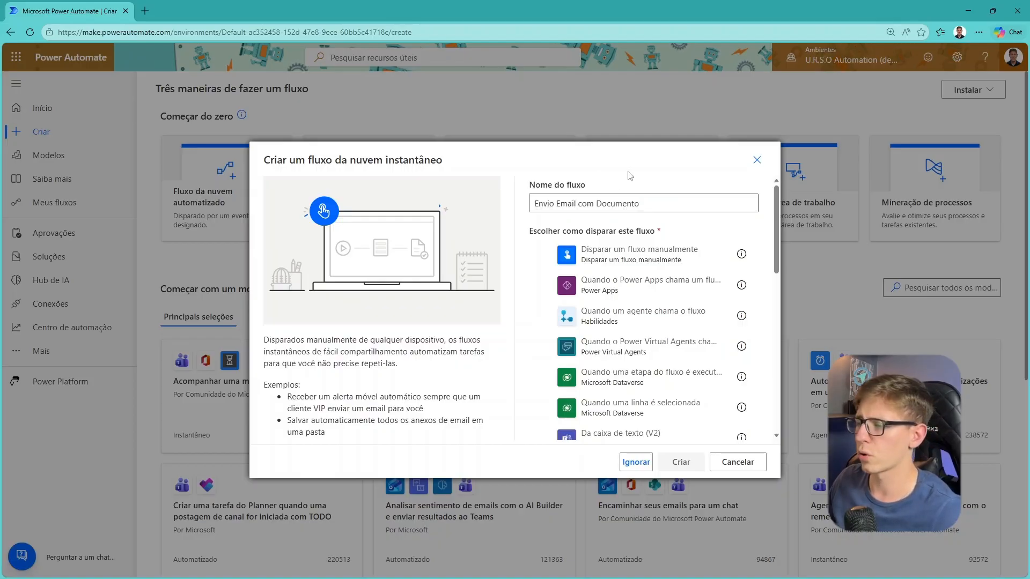
Choose Disparar um fluxo manualmente as the flow's trigger and create the flow
scroll(643, 300, down, 8)
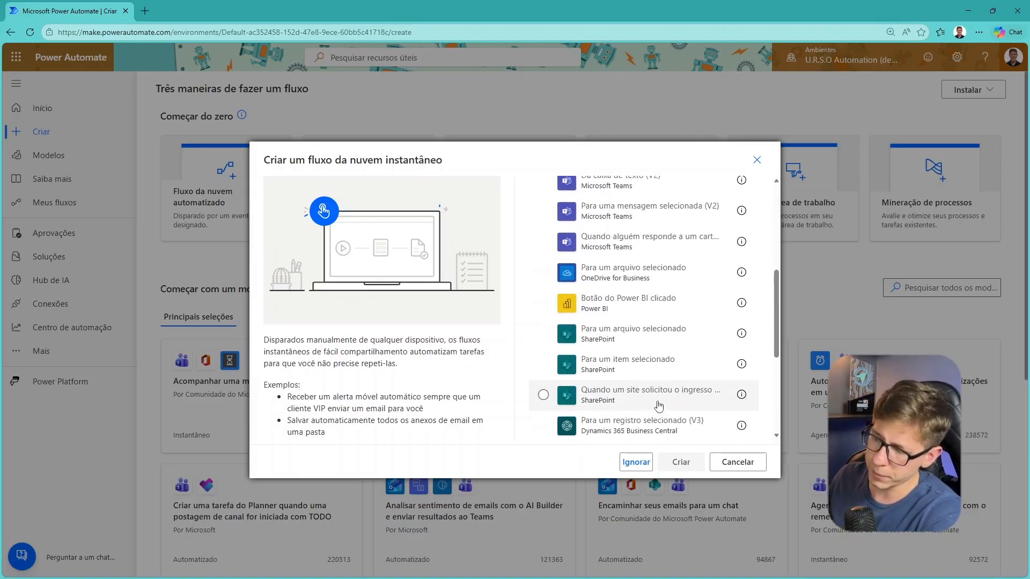
scroll(617, 376, up, 10)
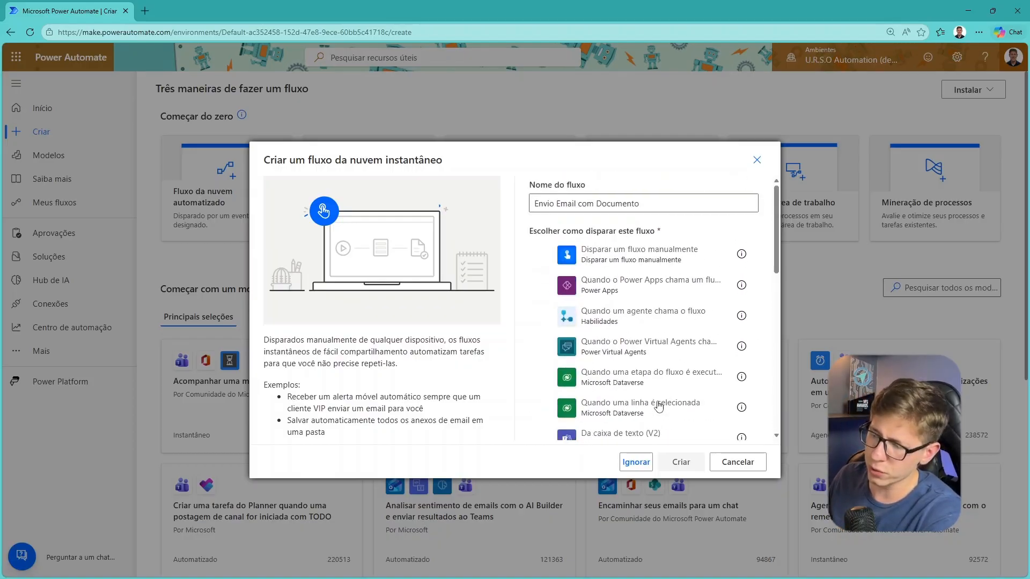
click(612, 258)
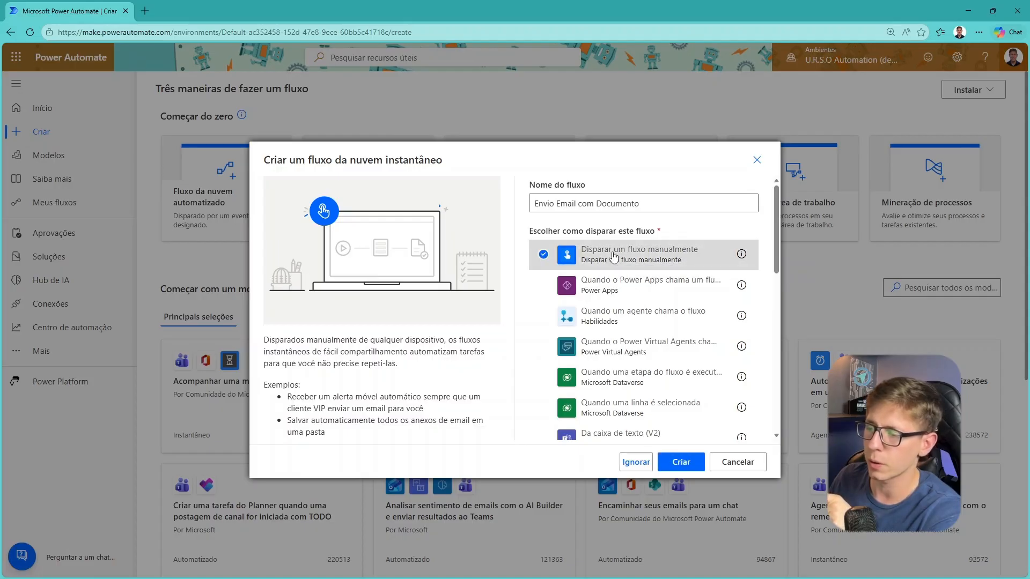
click(681, 462)
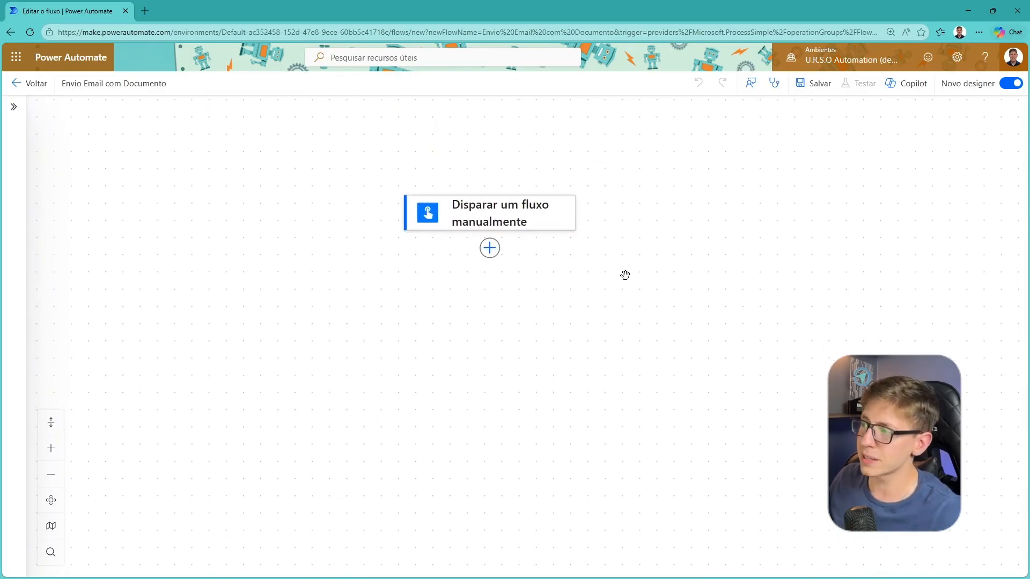
drag(985, 91, 868, 220)
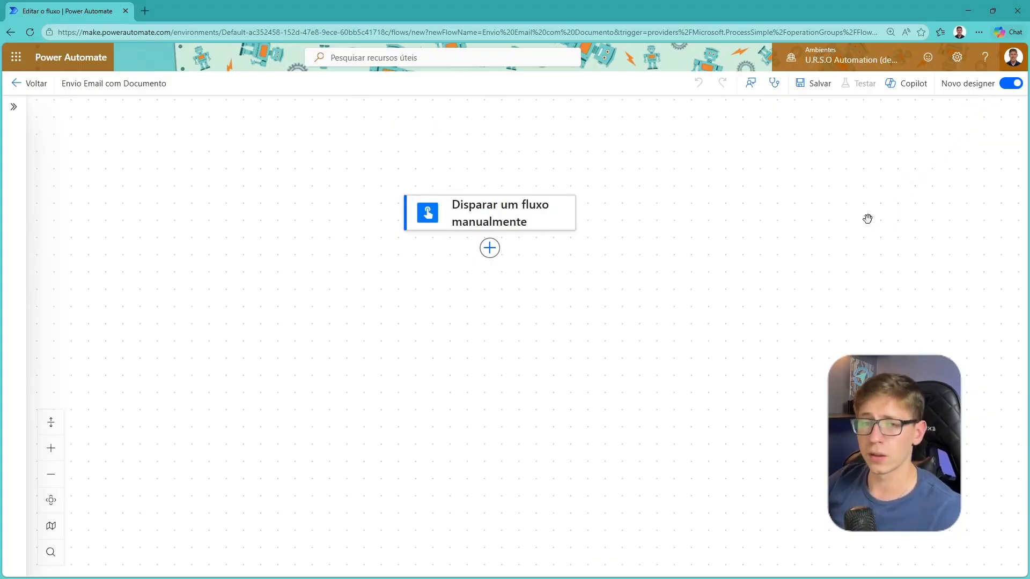
mouse_move(767, 235)
mouse_down()
mouse_move(718, 200)
mouse_move(755, 223)
mouse_up()
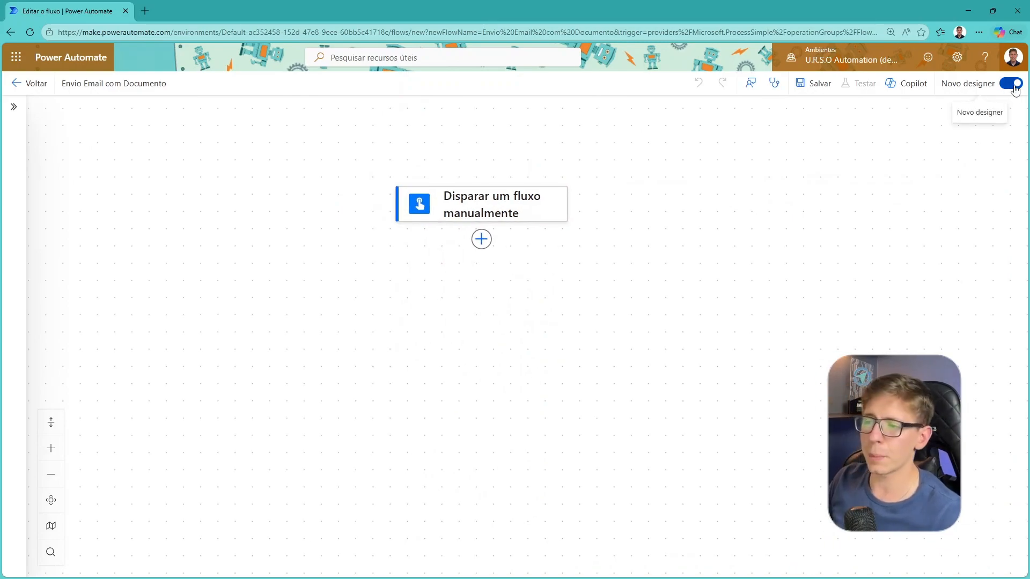
drag(775, 205, 773, 184)
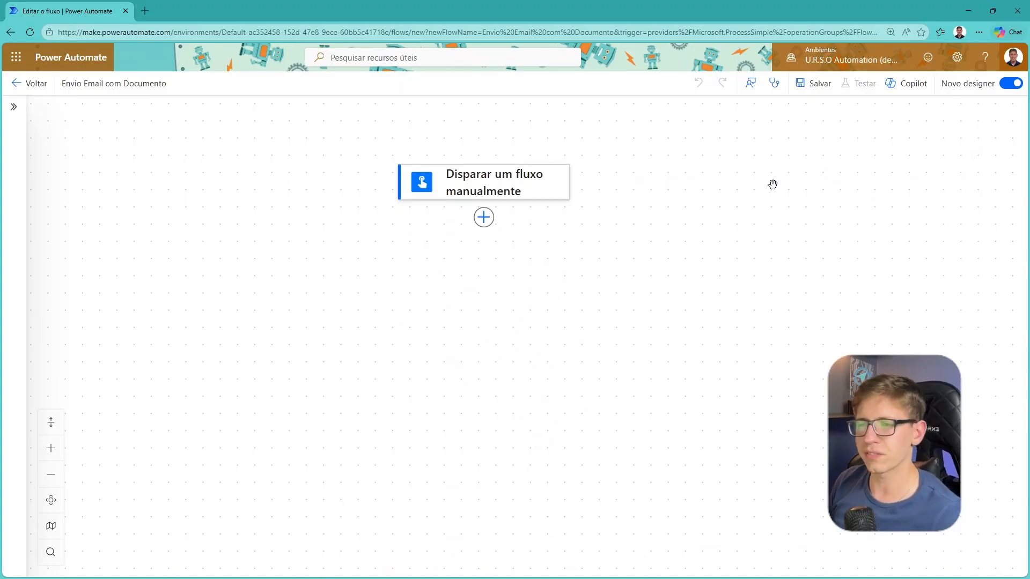
mouse_move(784, 348)
mouse_down()
mouse_move(757, 393)
mouse_move(798, 354)
mouse_move(769, 344)
mouse_up()
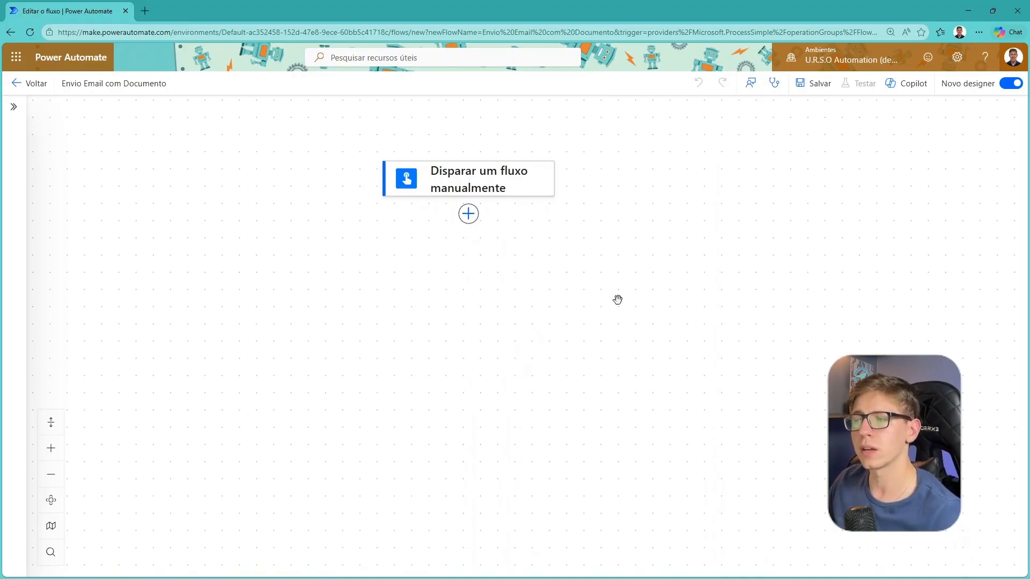
drag(619, 299, 651, 301)
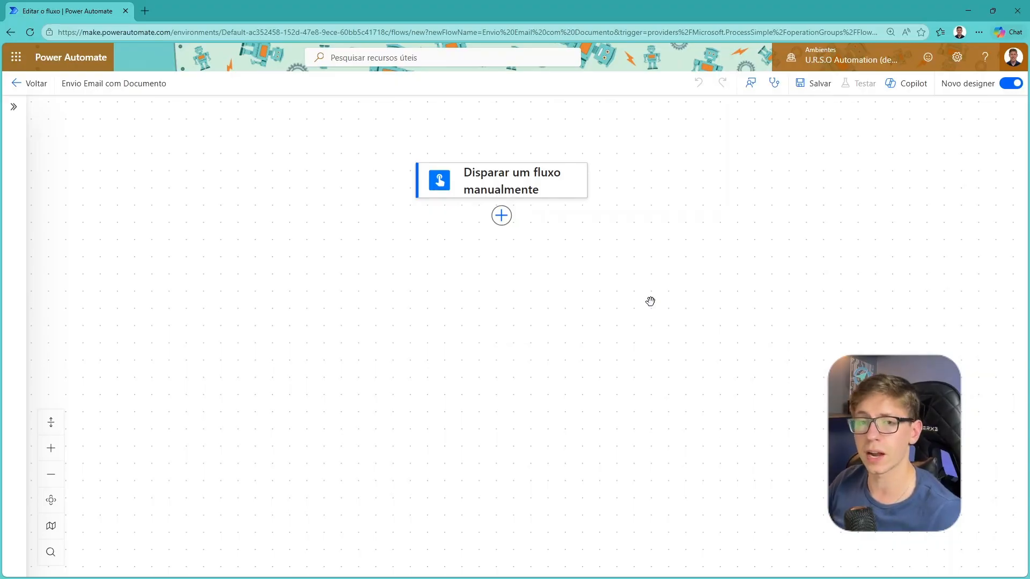
mouse_move(528, 265)
mouse_down()
mouse_move(541, 287)
mouse_move(526, 252)
mouse_move(513, 255)
mouse_up()
drag(647, 212, 627, 223)
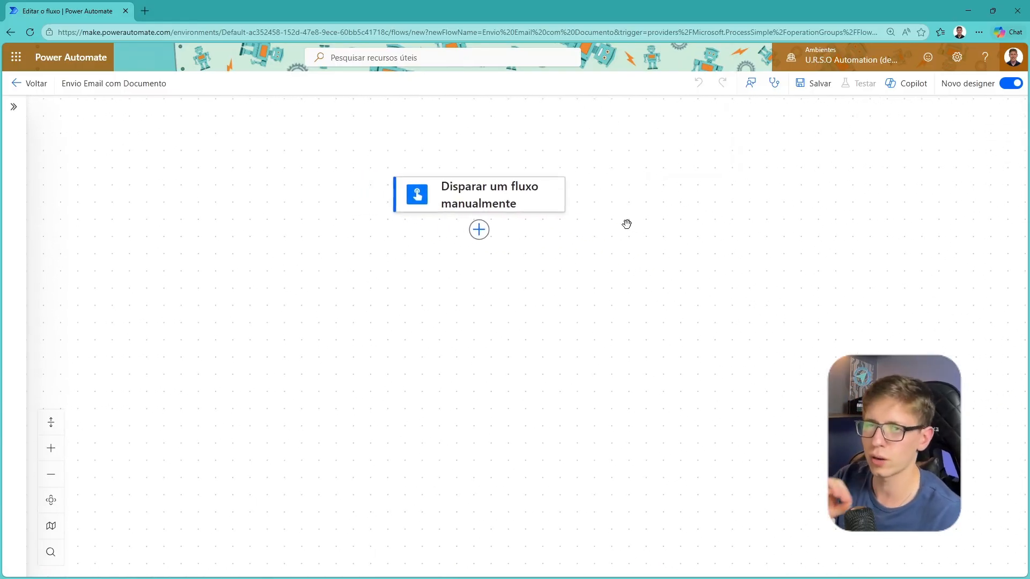
drag(627, 224, 652, 212)
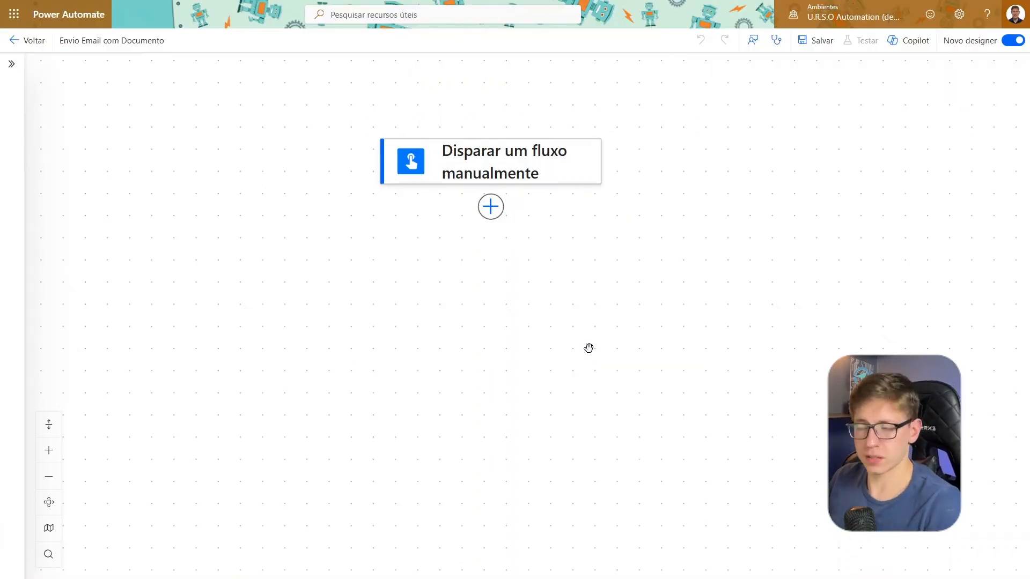
drag(358, 122, 625, 224)
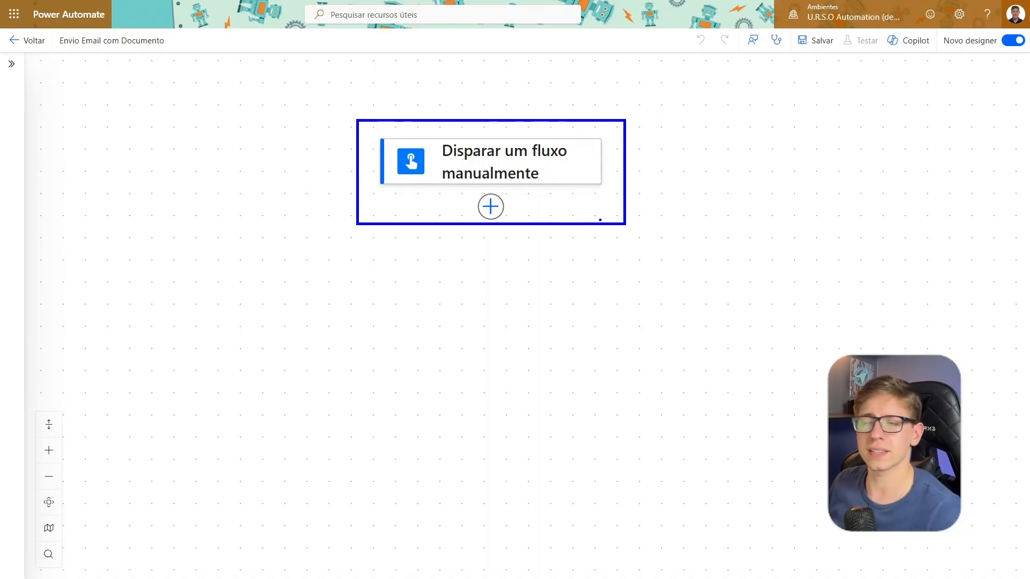
key(Escape)
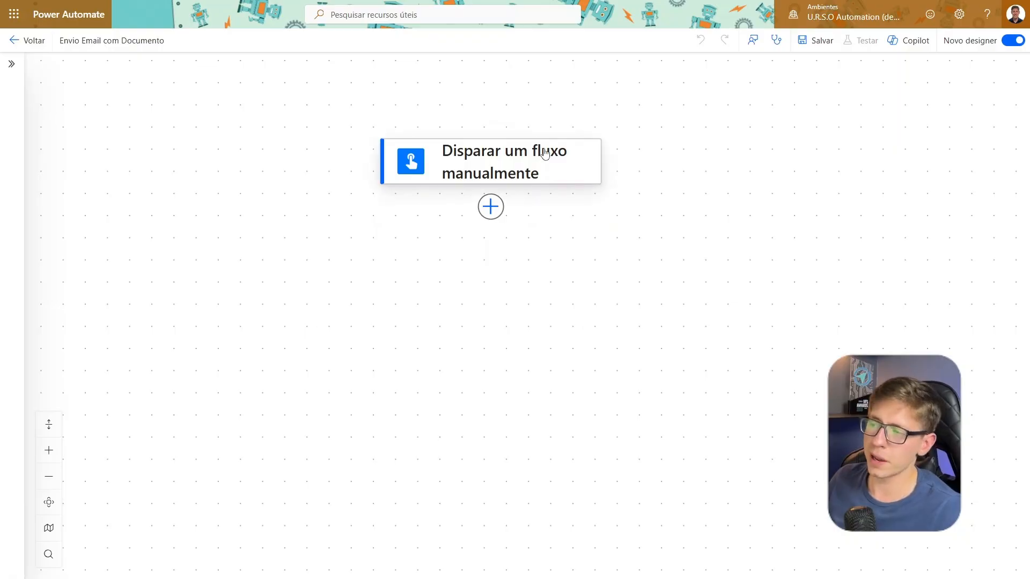
drag(512, 121, 499, 96)
click(494, 146)
click(697, 256)
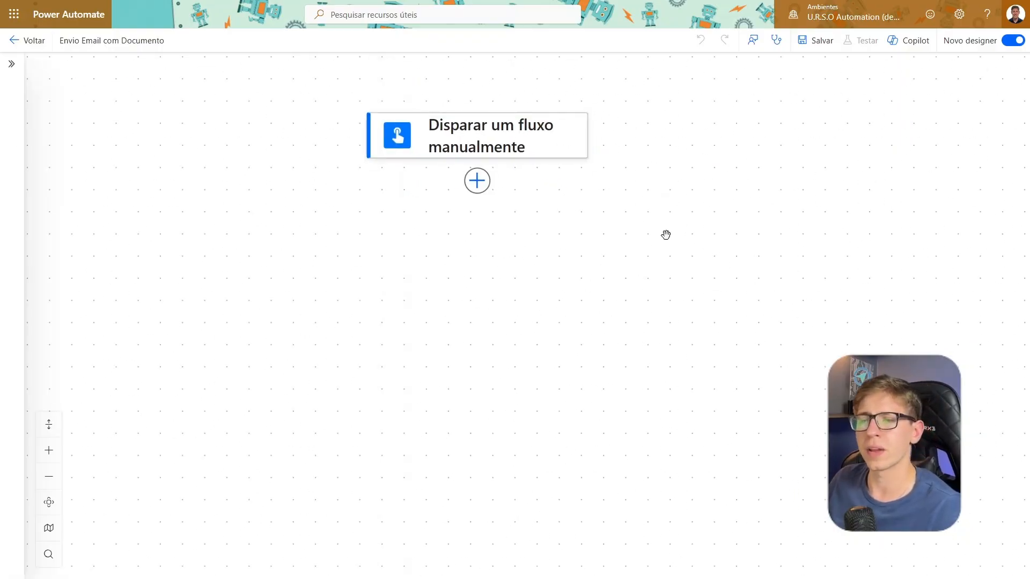
key(ctrl+2)
drag(588, 151, 854, 151)
key(Escape)
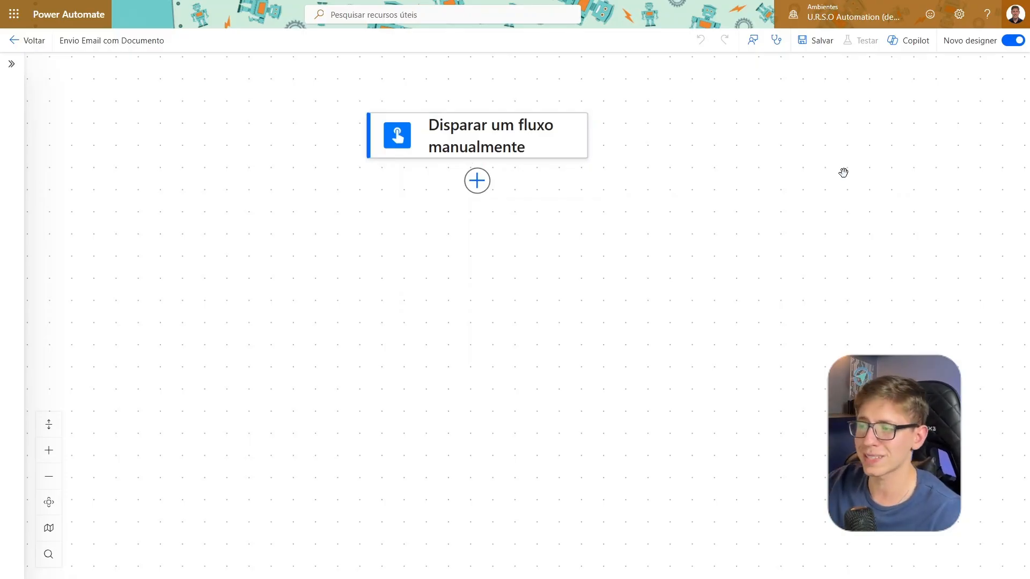
drag(795, 194, 840, 219)
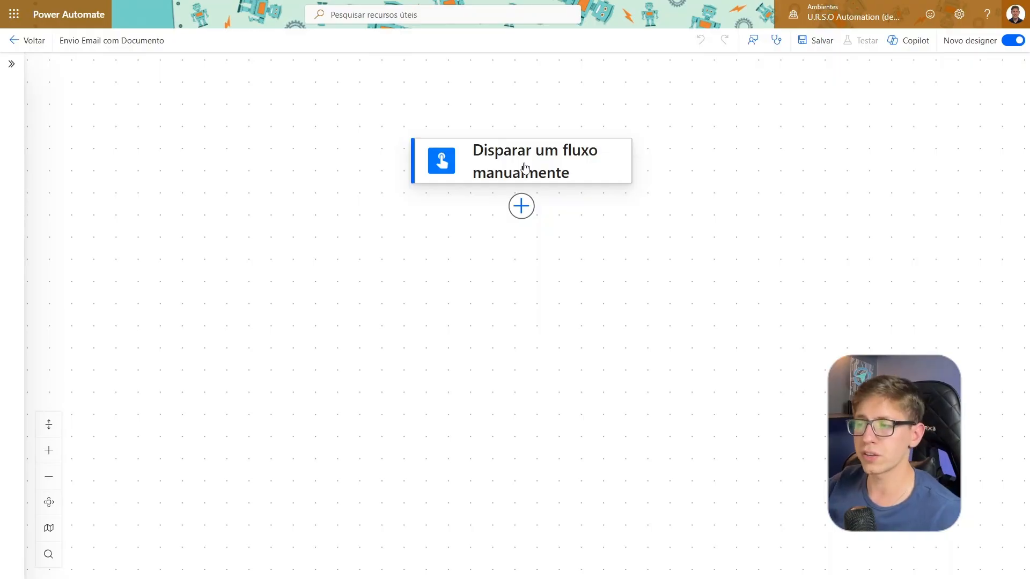
drag(663, 225, 613, 226)
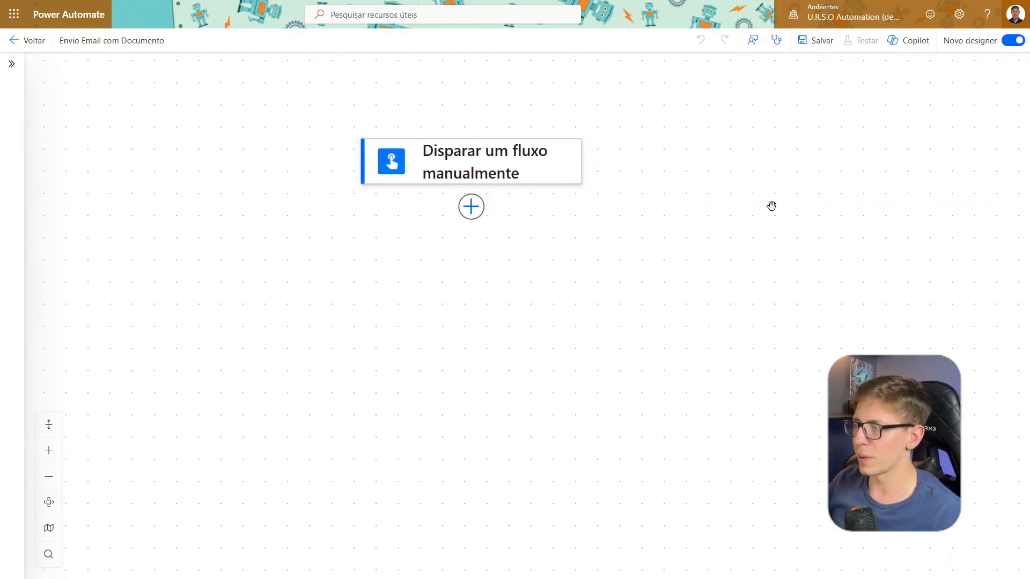
drag(731, 221, 739, 196)
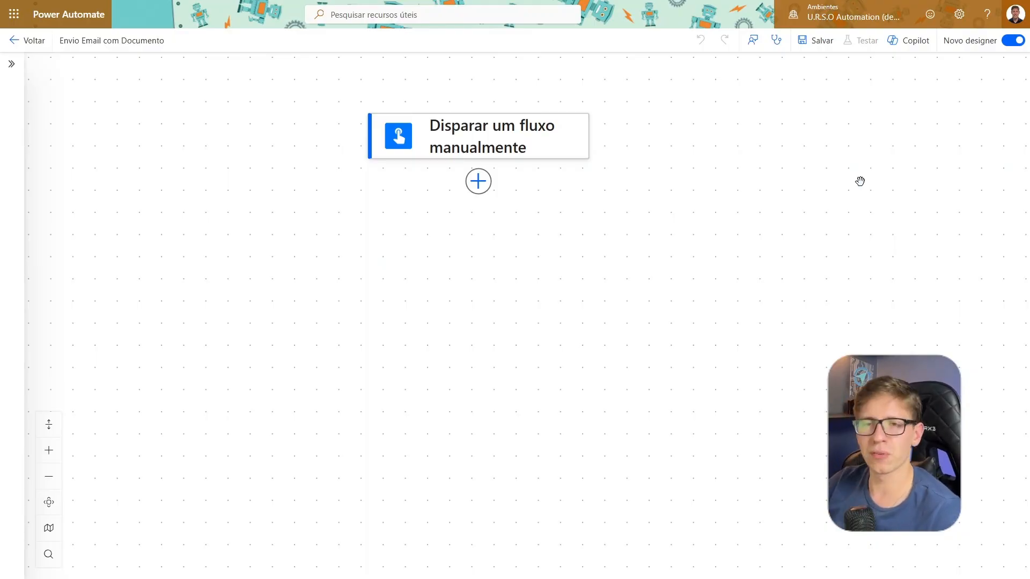
drag(860, 181, 675, 248)
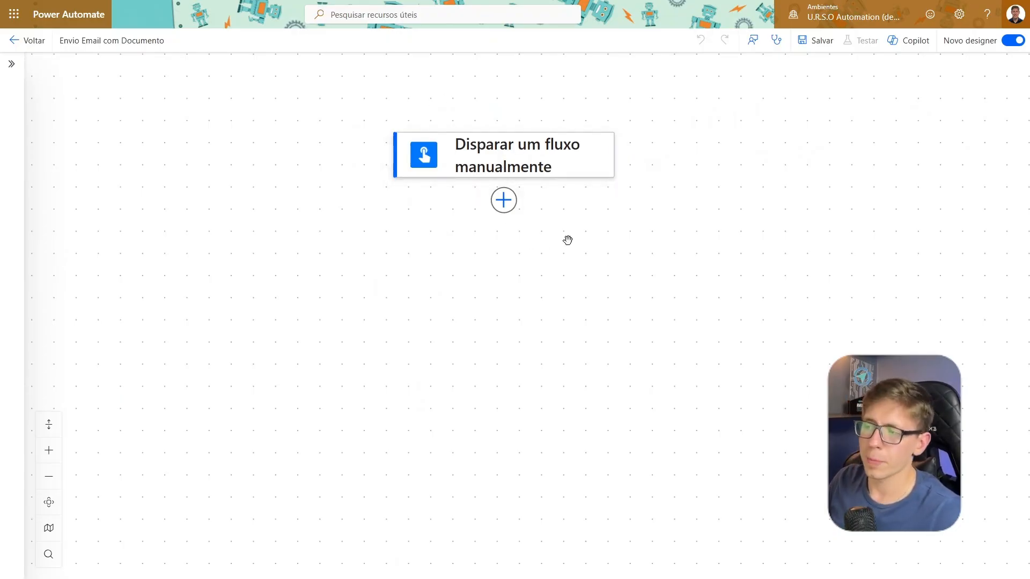
Browse the connectors and actions available after the manual trigger, then close the list without adding anything
click(505, 205)
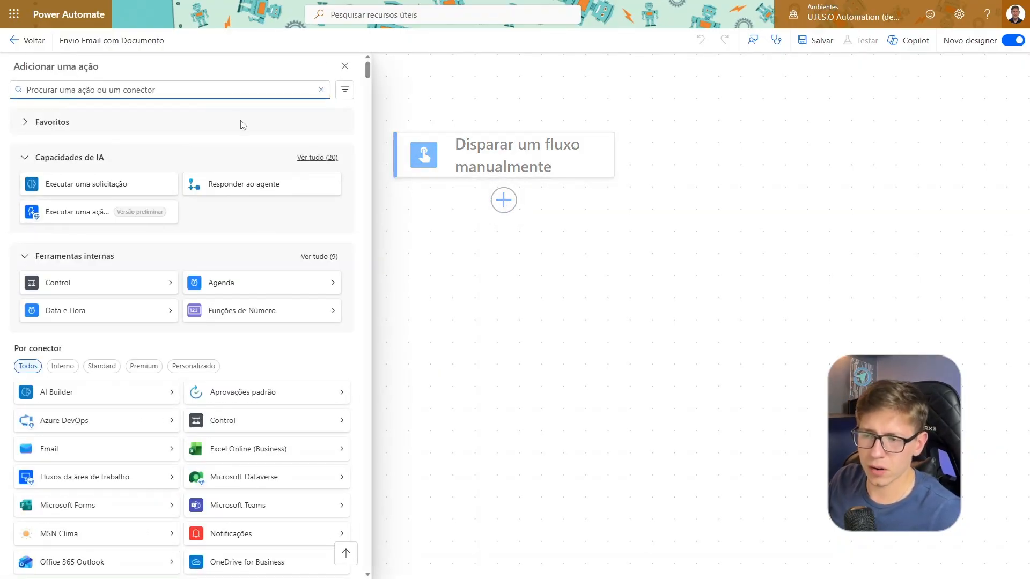
scroll(182, 177, down, 4)
scroll(164, 201, down, 6)
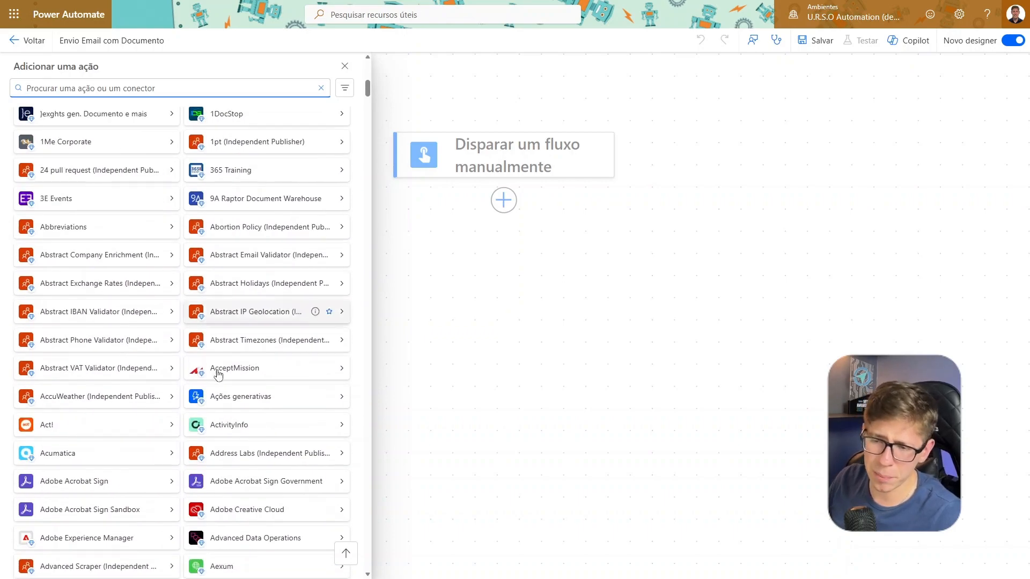
scroll(214, 381, up, 10)
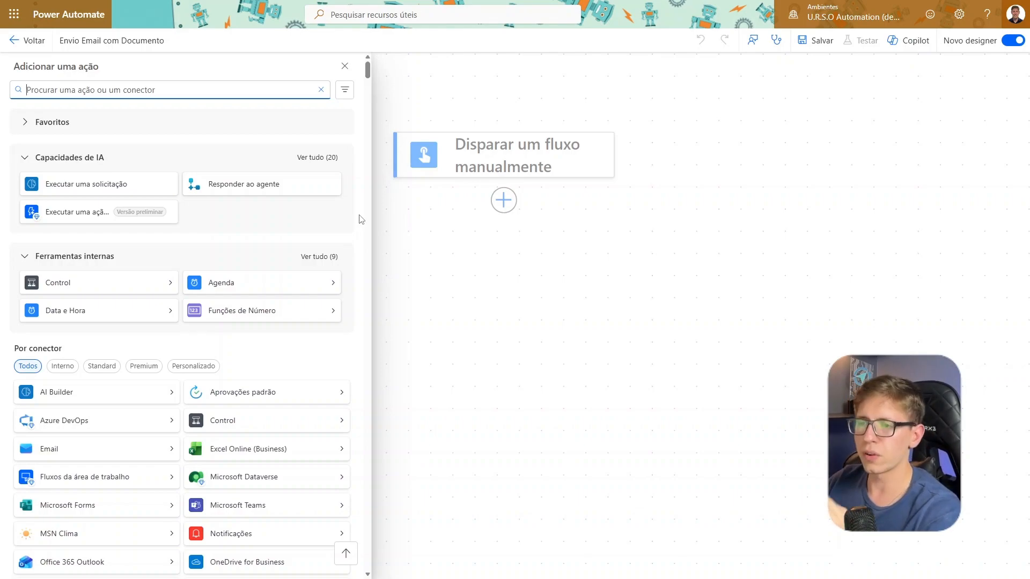
click(620, 254)
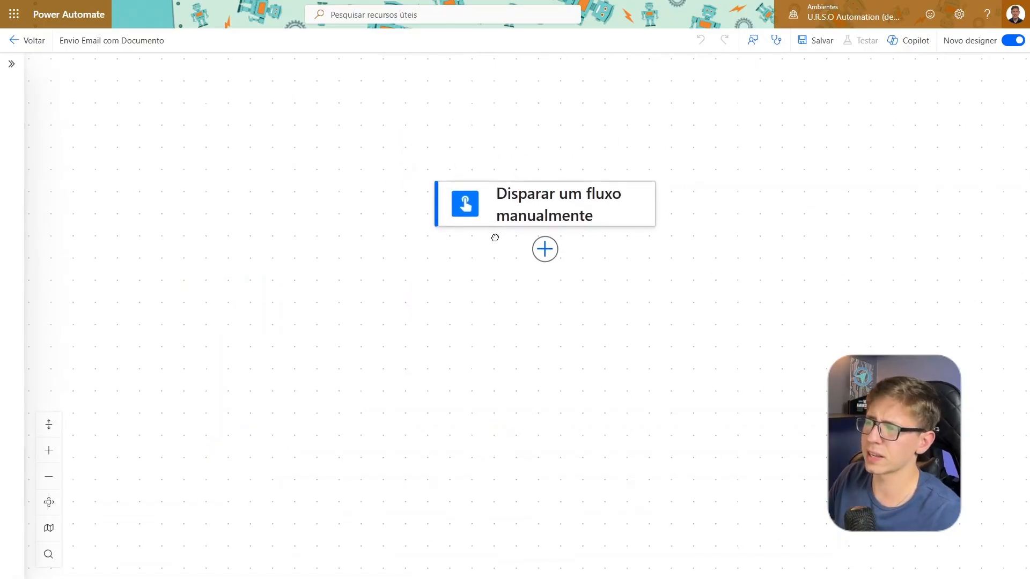
Search for Outlook actions to insert after the manual trigger and open the full Office 365 Outlook action list
click(498, 213)
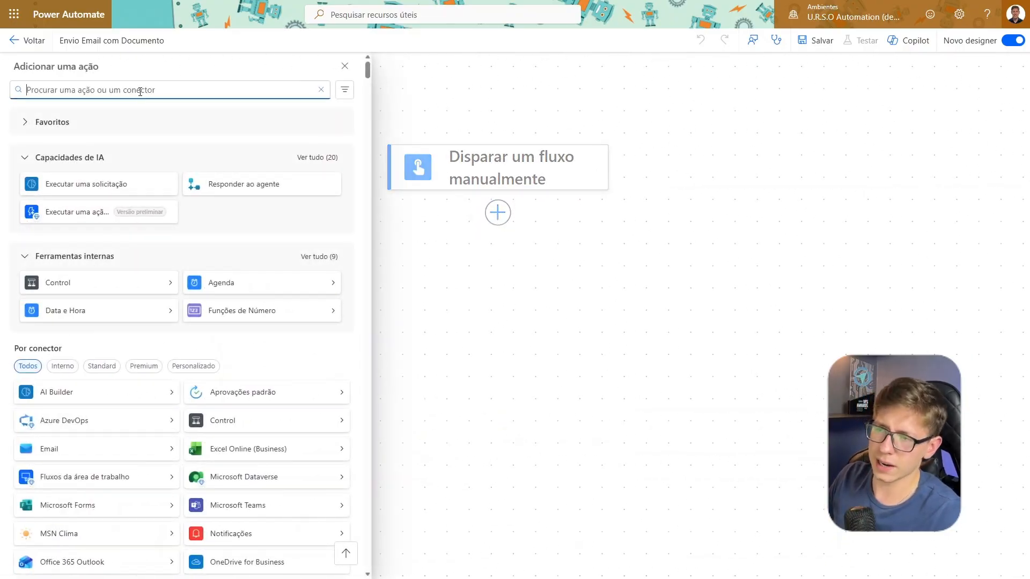
text(outloook)
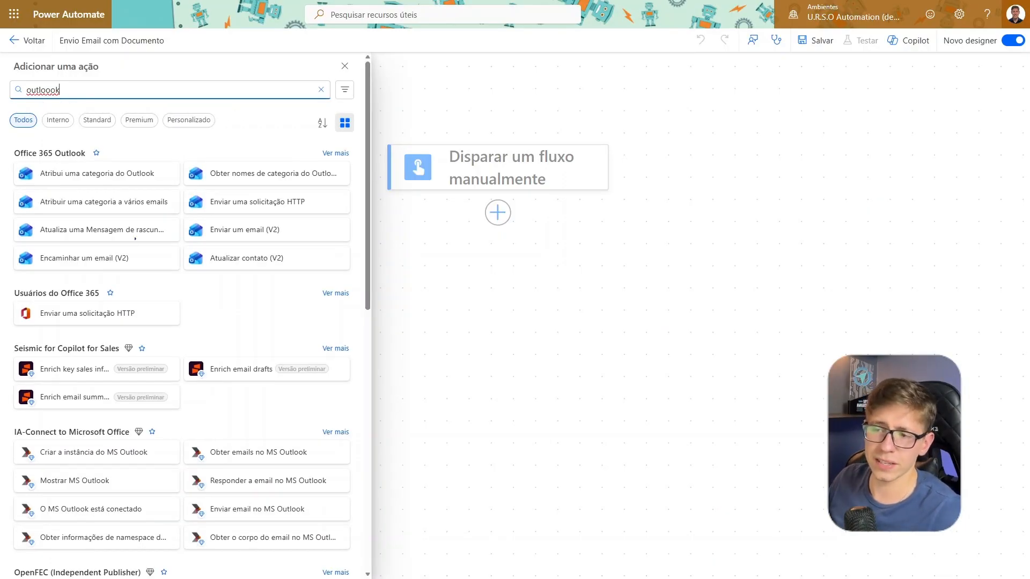
drag(265, 237, 302, 318)
key(Escape)
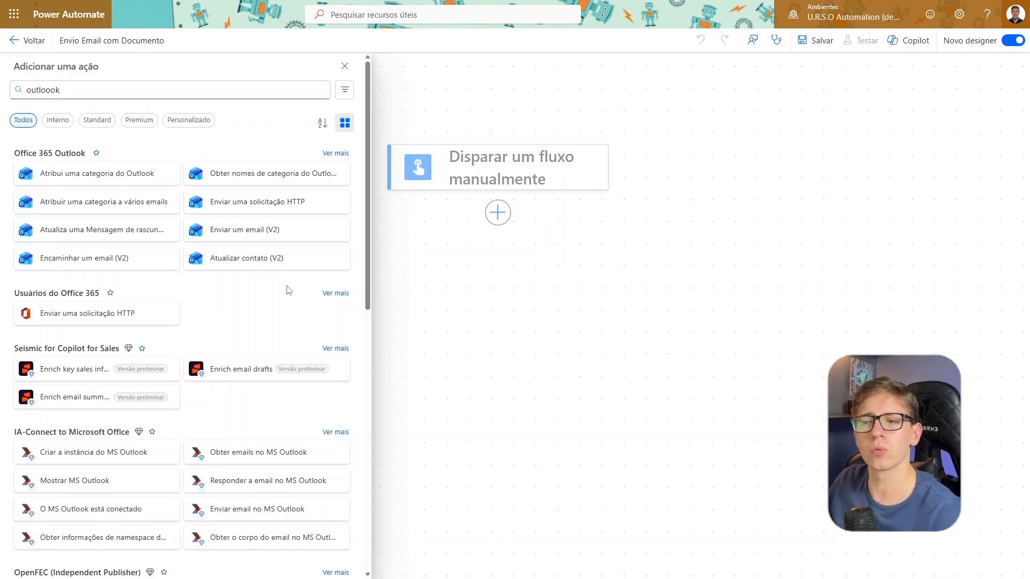
click(339, 155)
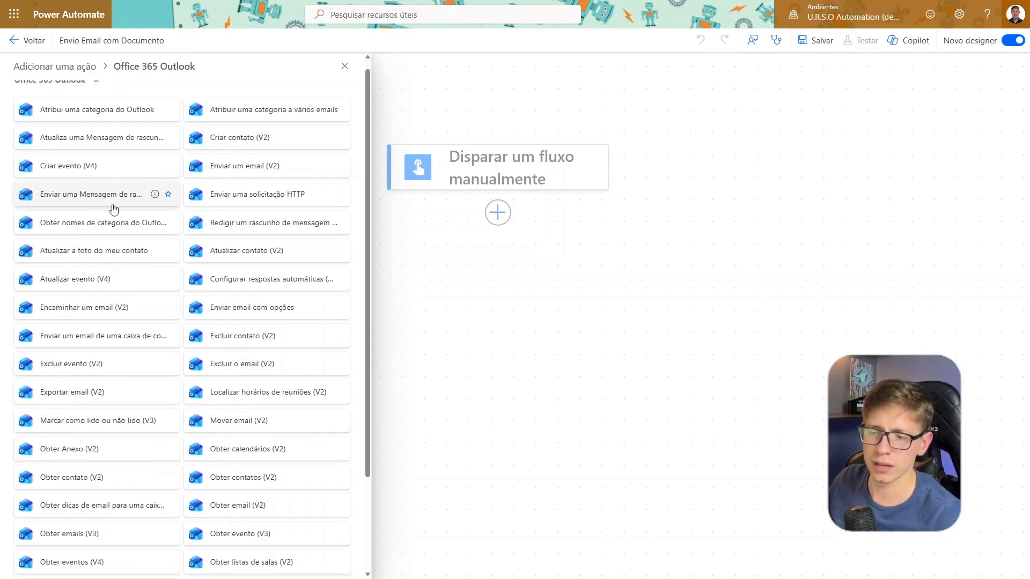
Look through the Office 365 Outlook actions and add Enviar um email (V2) to the flow
scroll(161, 410, down, 3)
scroll(263, 509, up, 3)
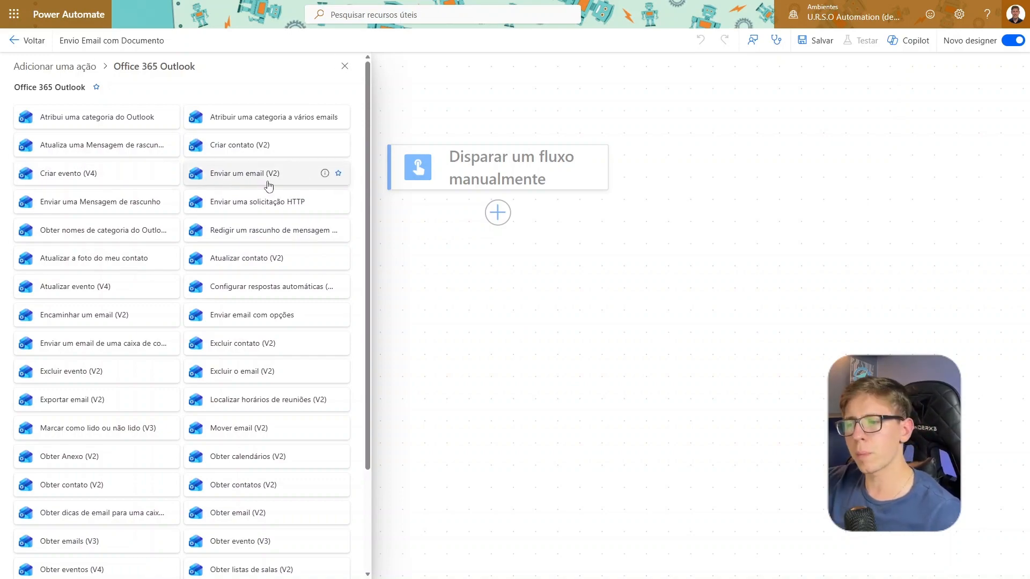
scroll(269, 186, down, 2)
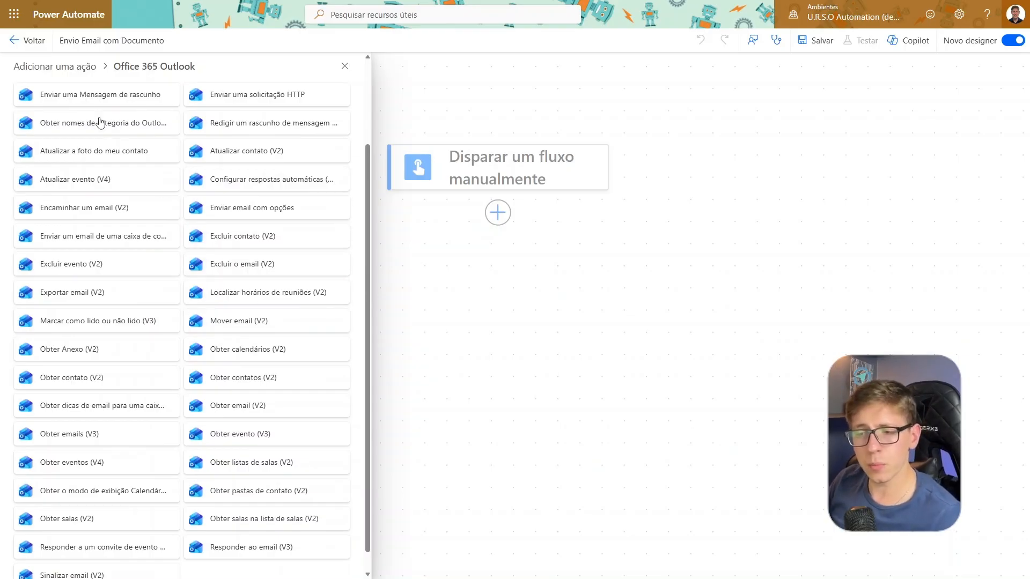
scroll(99, 375, down, 1)
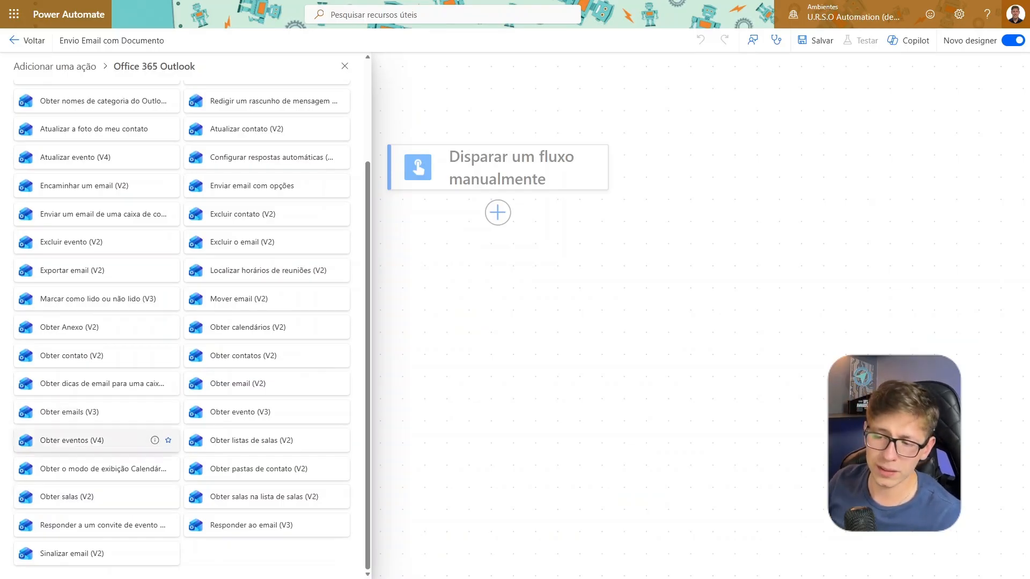
scroll(54, 498, up, 5)
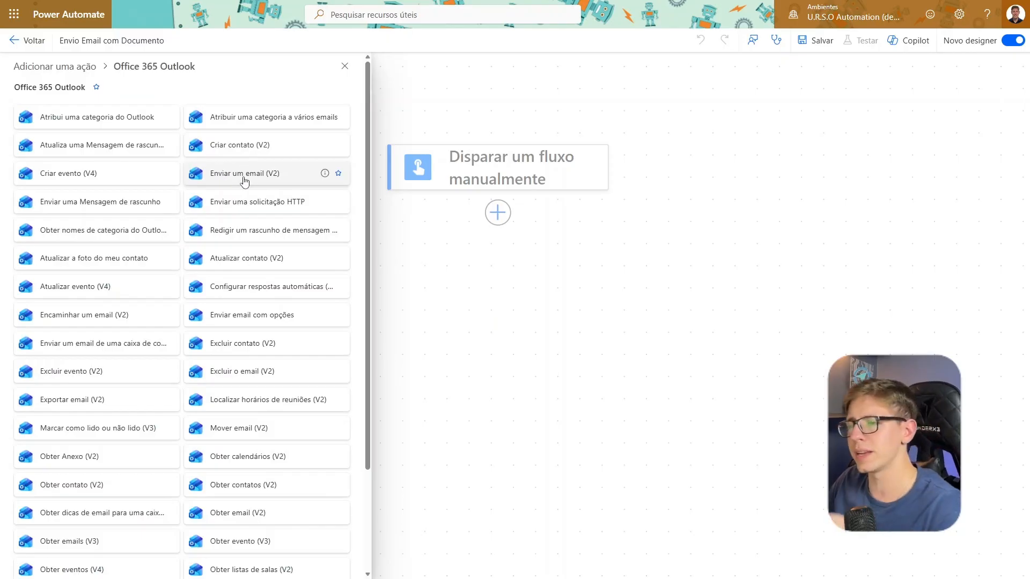
click(262, 179)
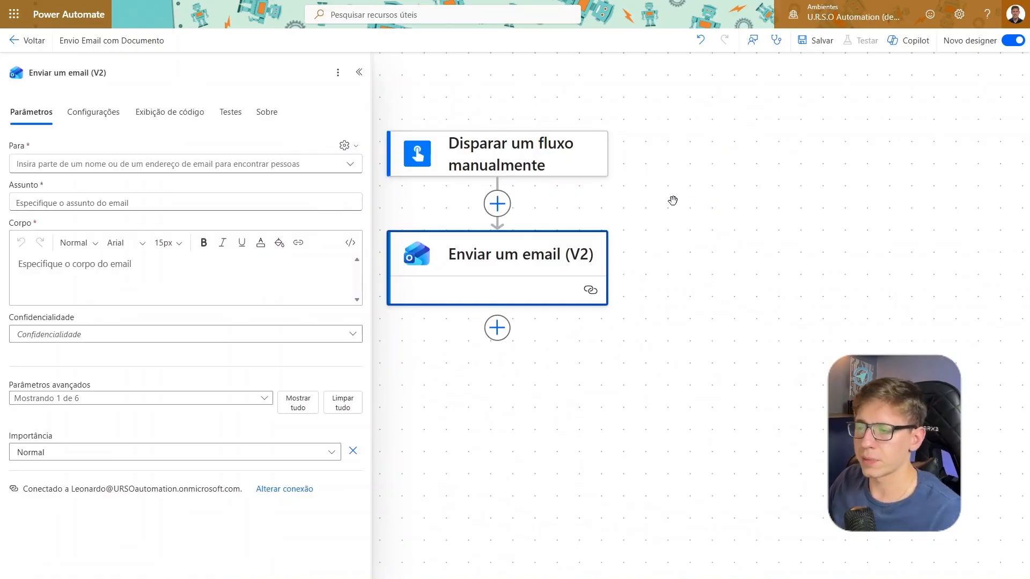
Examine the Para, Assunto, Corpo and advanced parameters of the Enviar um email (V2) action and its place in the flow
drag(625, 202, 680, 202)
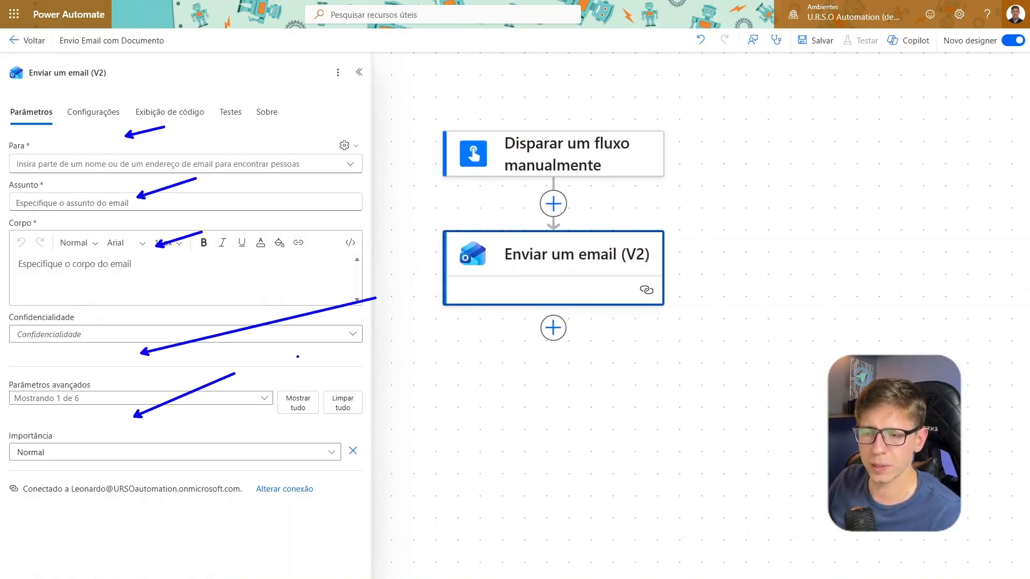
click(762, 241)
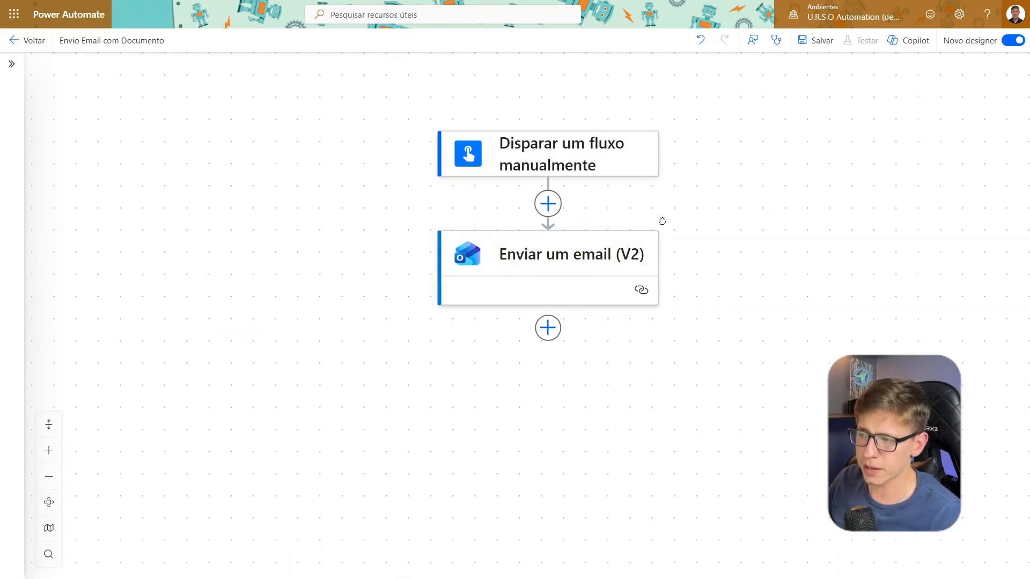
click(502, 272)
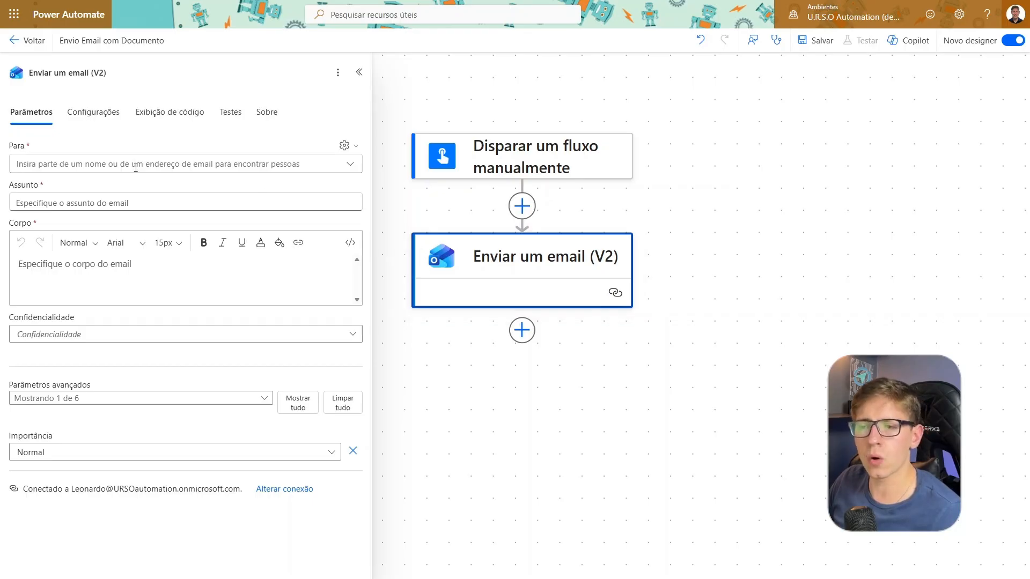
drag(70, 156, 233, 99)
drag(99, 196, 197, 159)
drag(176, 221, 181, 220)
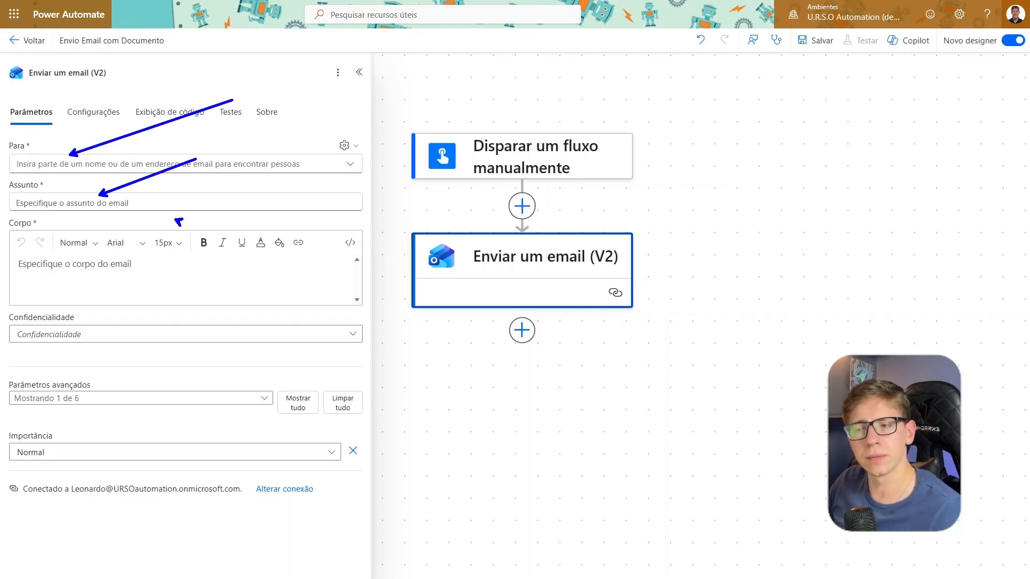
key(Escape)
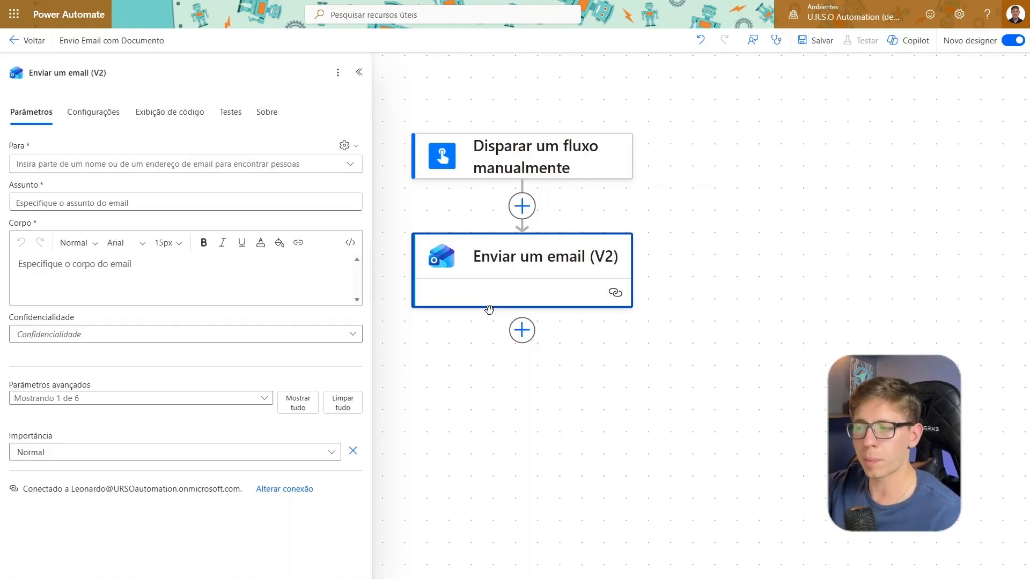
click(740, 248)
drag(553, 262, 642, 230)
drag(475, 374, 604, 335)
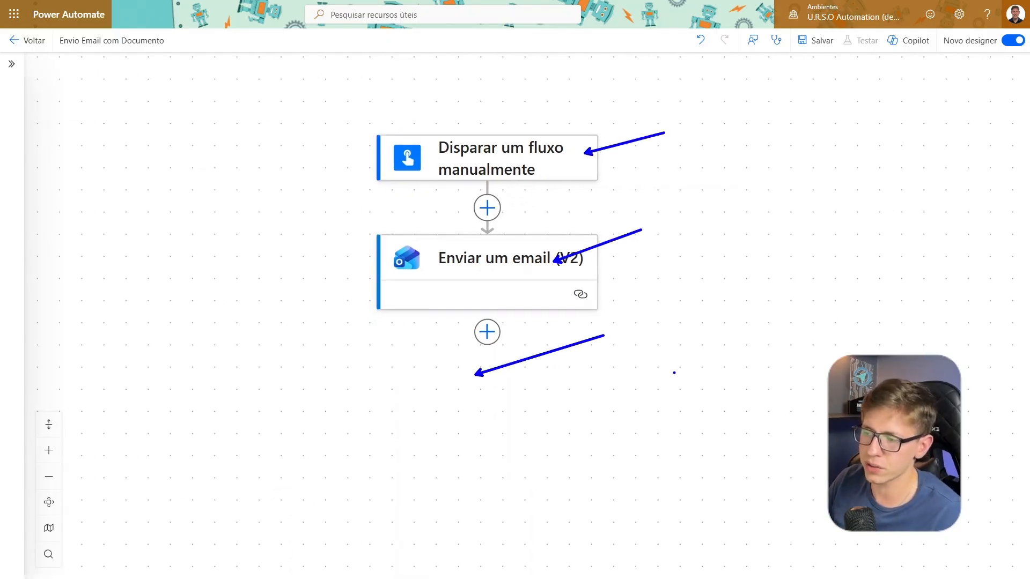
key(Escape)
Open the parameters of the Enviar um email (V2) action
click(526, 285)
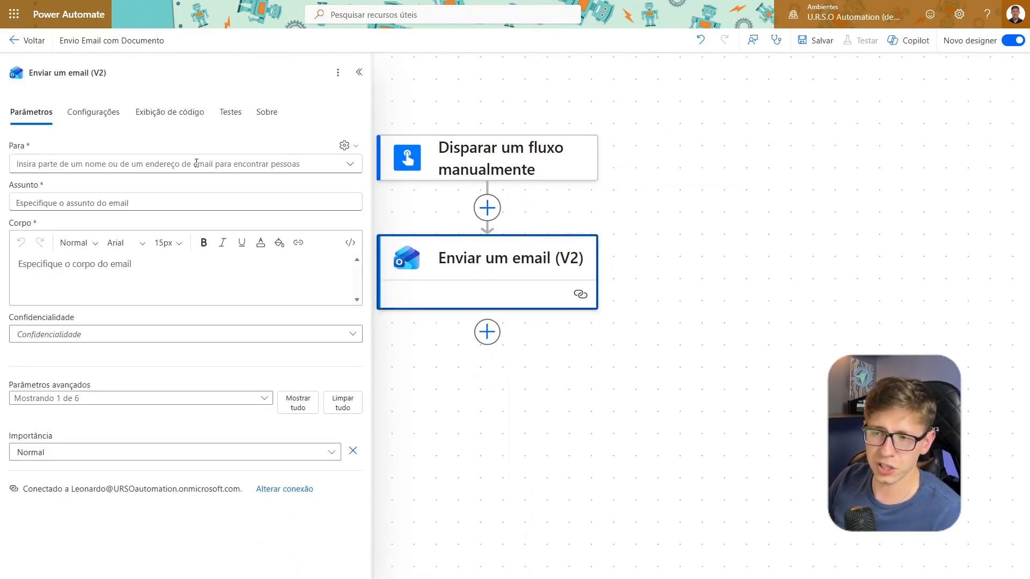
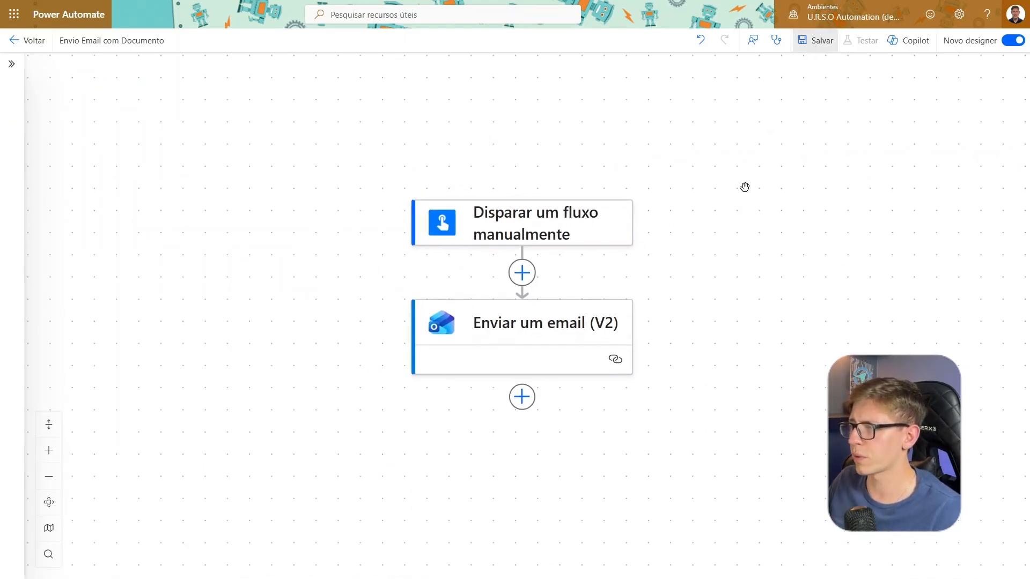
Save the Envio Email com Documento flow with its manual trigger and email action
key(ctrl+s)
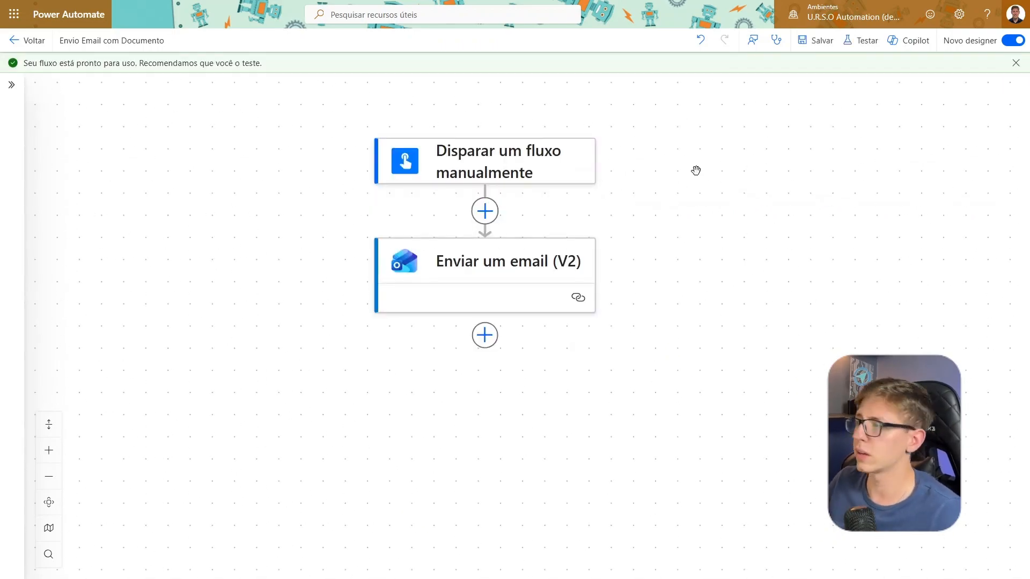
drag(815, 48, 326, 323)
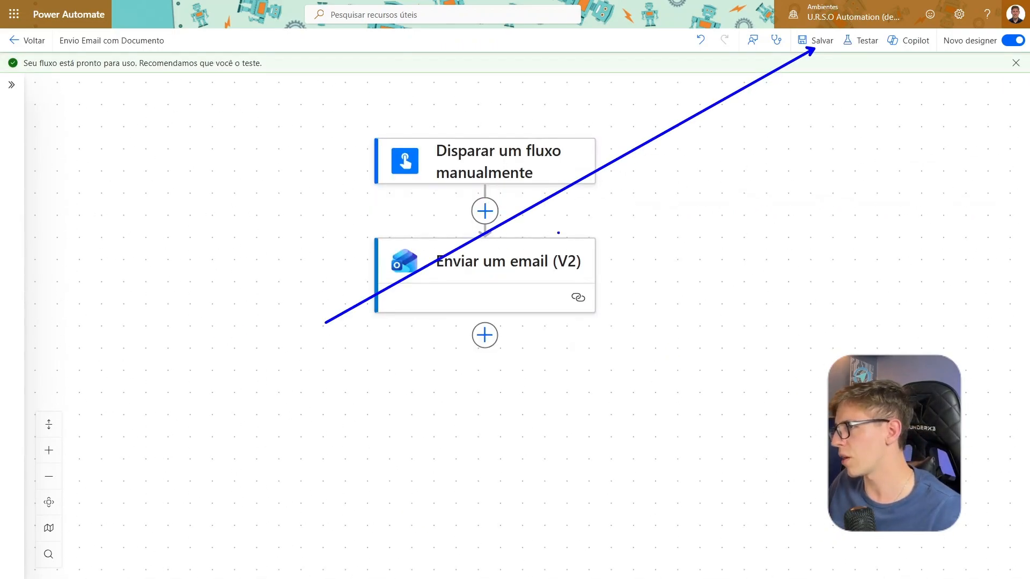
key(Escape)
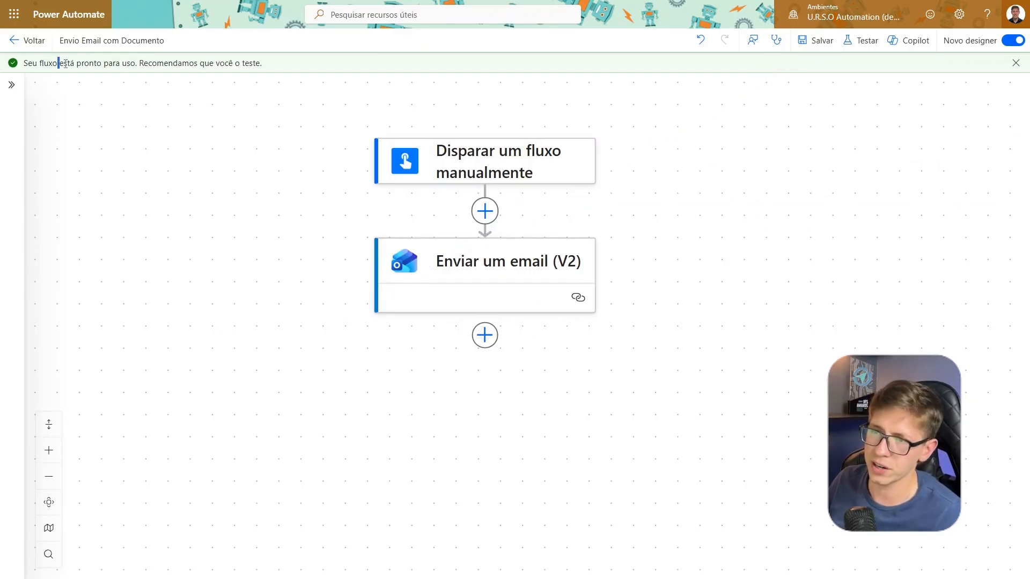
drag(58, 63, 264, 67)
click(265, 67)
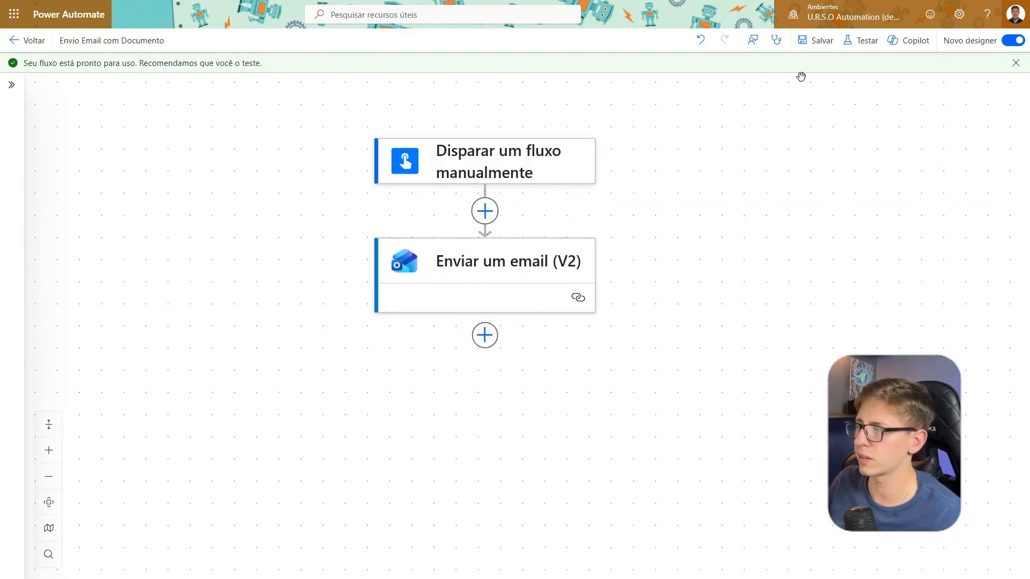
Test the flow manually, continuing with the Office 365 Outlook connection and running it
click(867, 45)
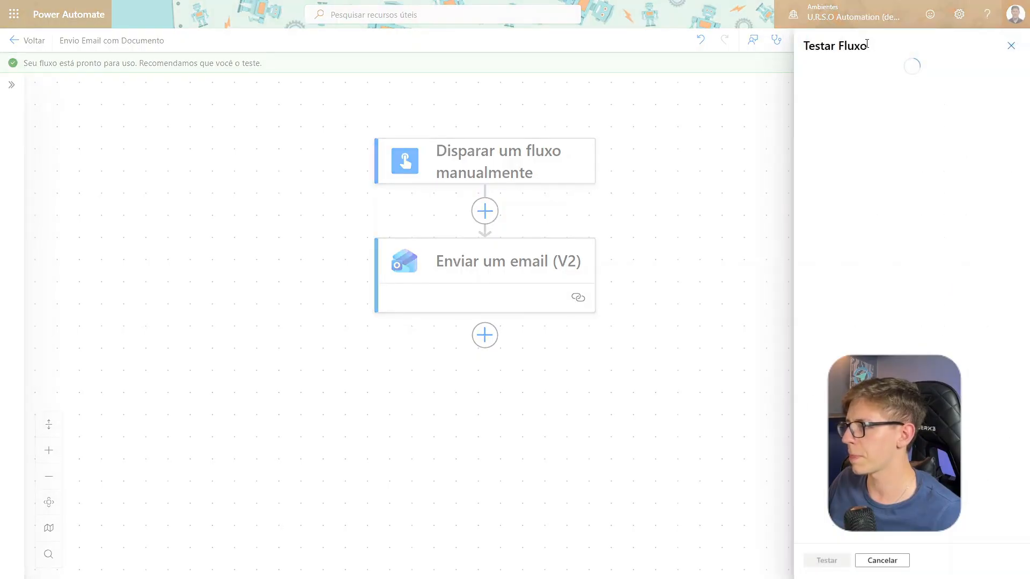
click(811, 72)
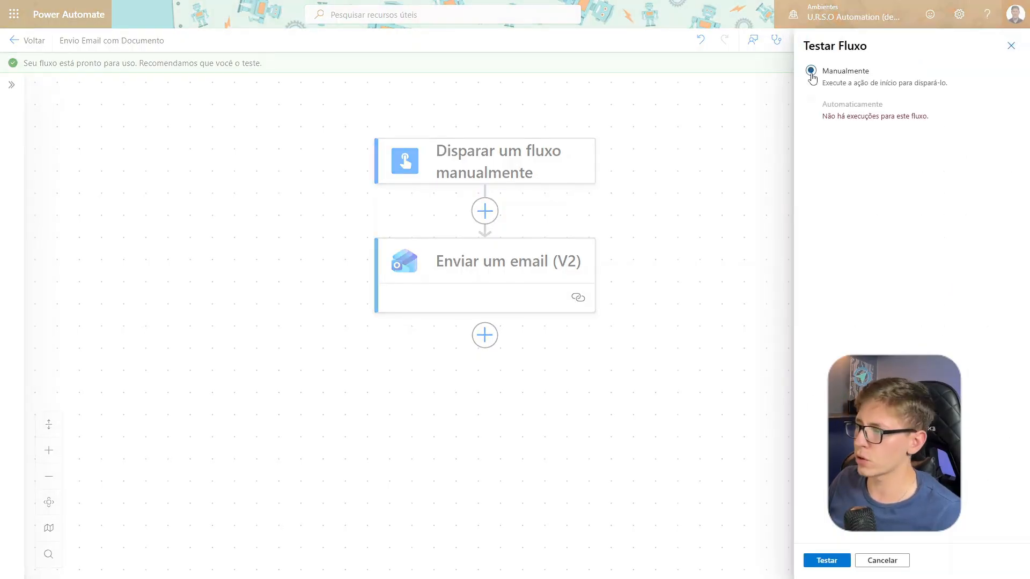
click(826, 561)
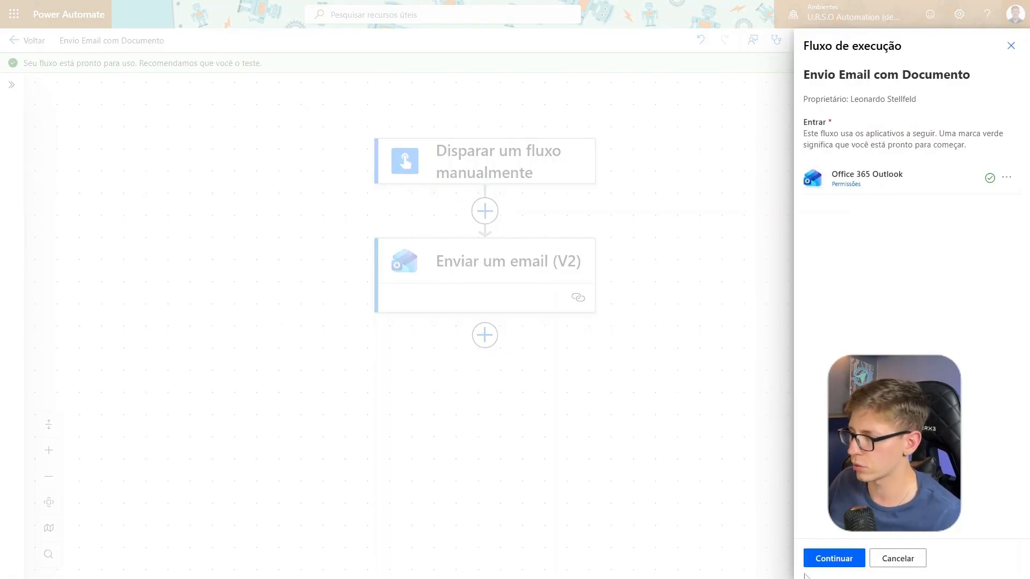
click(835, 560)
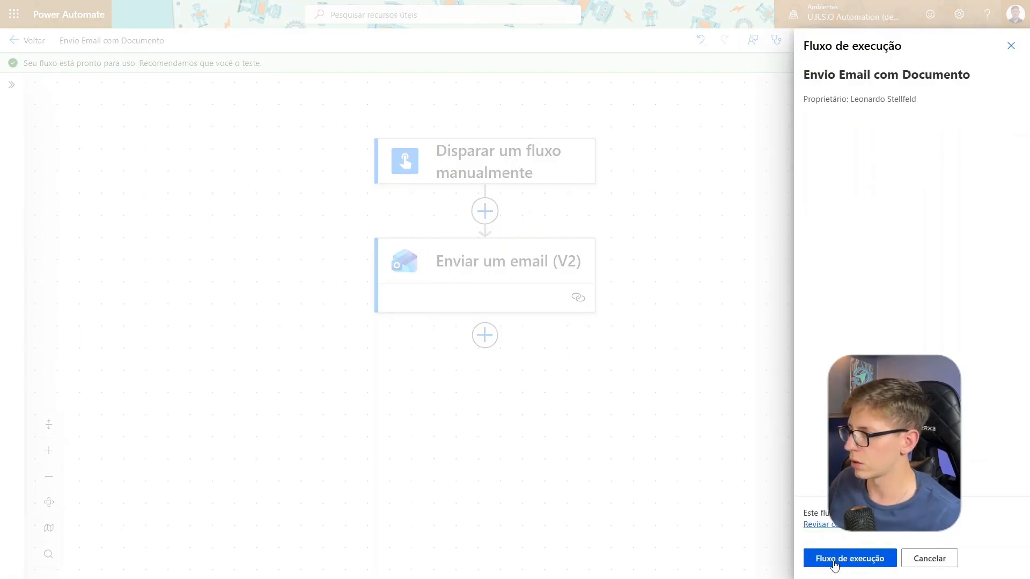
click(835, 563)
click(833, 561)
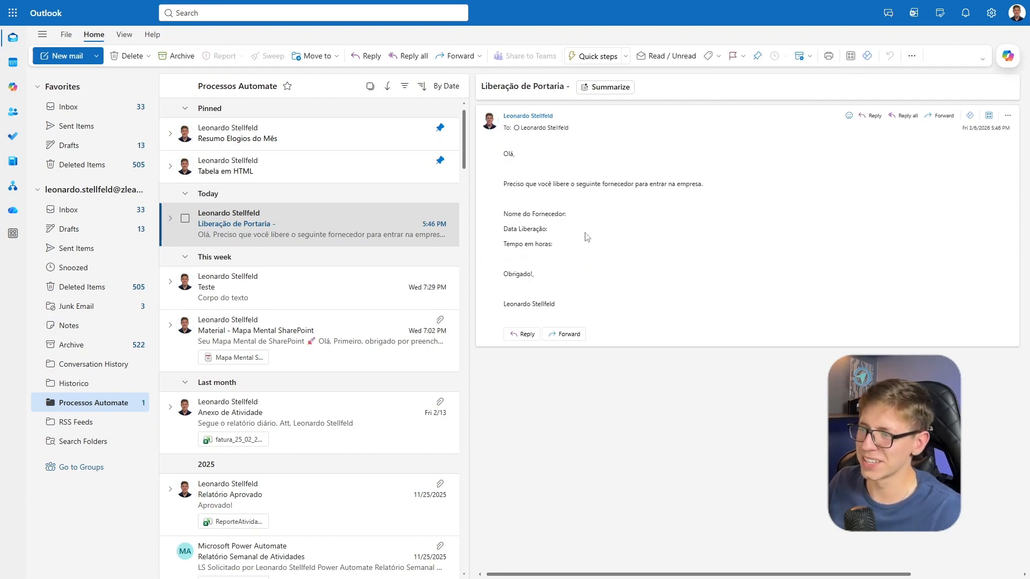
Switch to Outlook and examine the received Liberação de Portaria email, especially its supplier name, release date and duration fields
scroll(618, 248, up, 5)
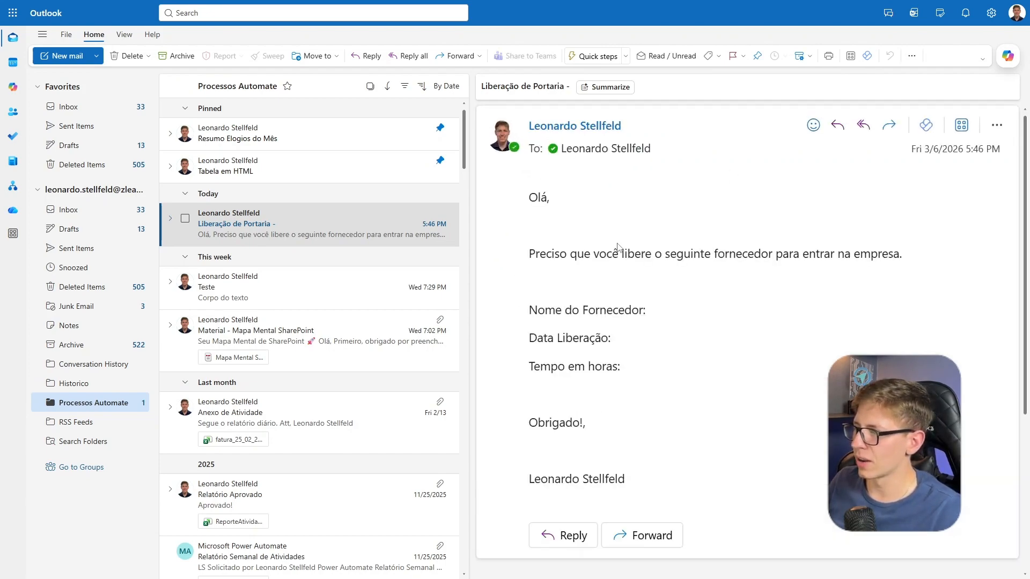
scroll(618, 248, down, 1)
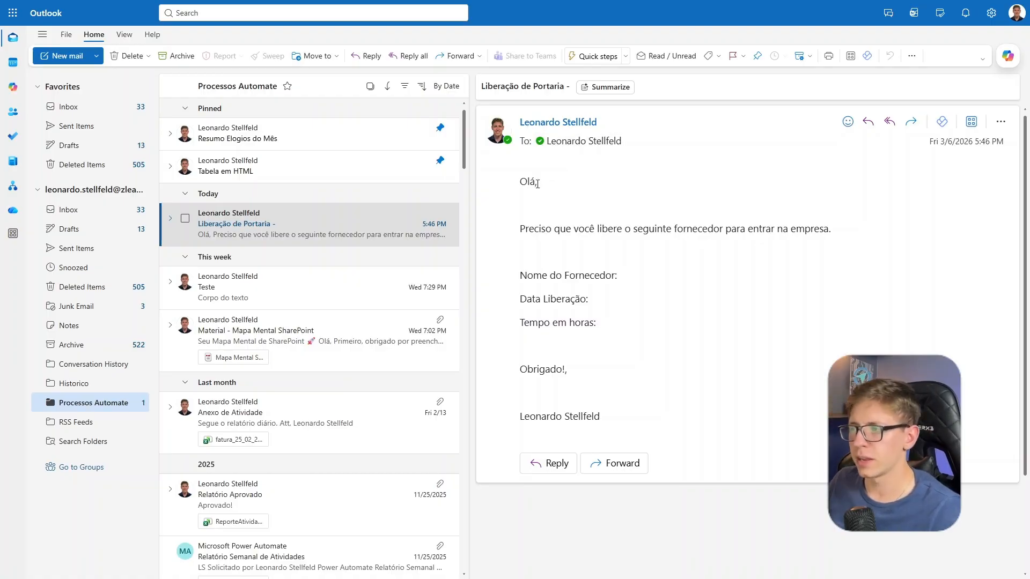
drag(542, 185, 519, 182)
click(543, 215)
drag(673, 231, 831, 229)
click(851, 226)
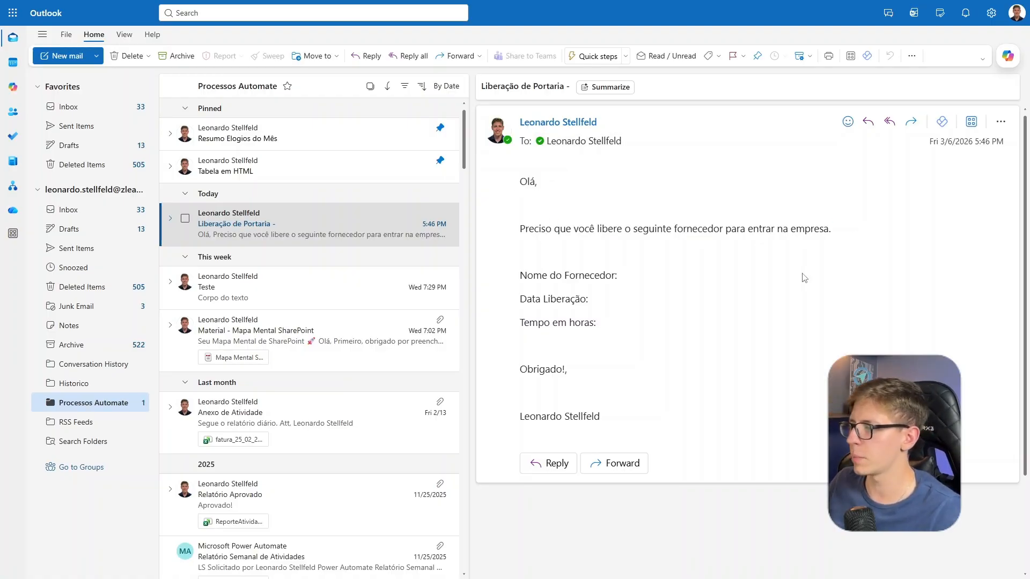
drag(597, 327, 519, 297)
click(611, 335)
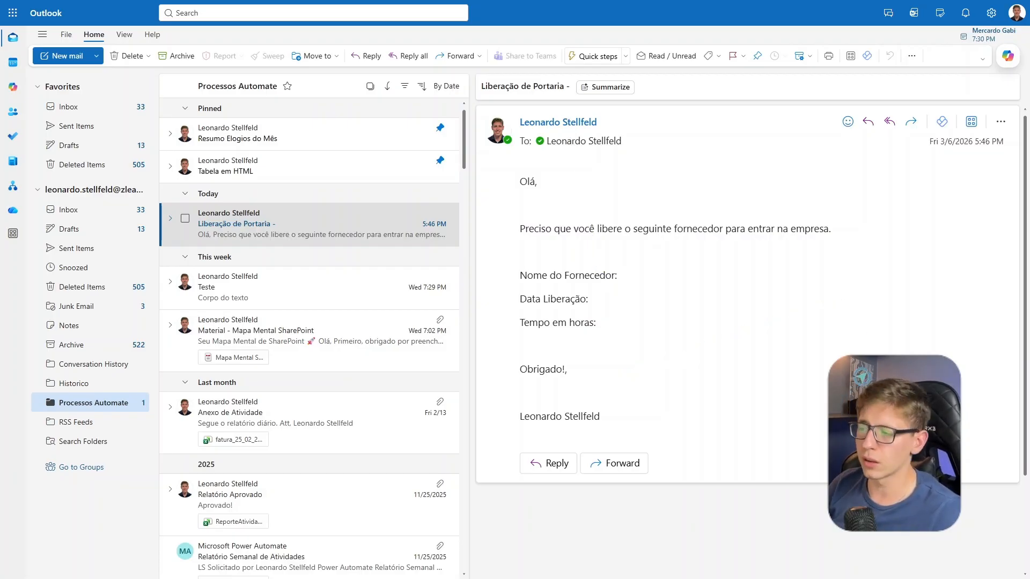
drag(650, 321, 510, 272)
click(578, 223)
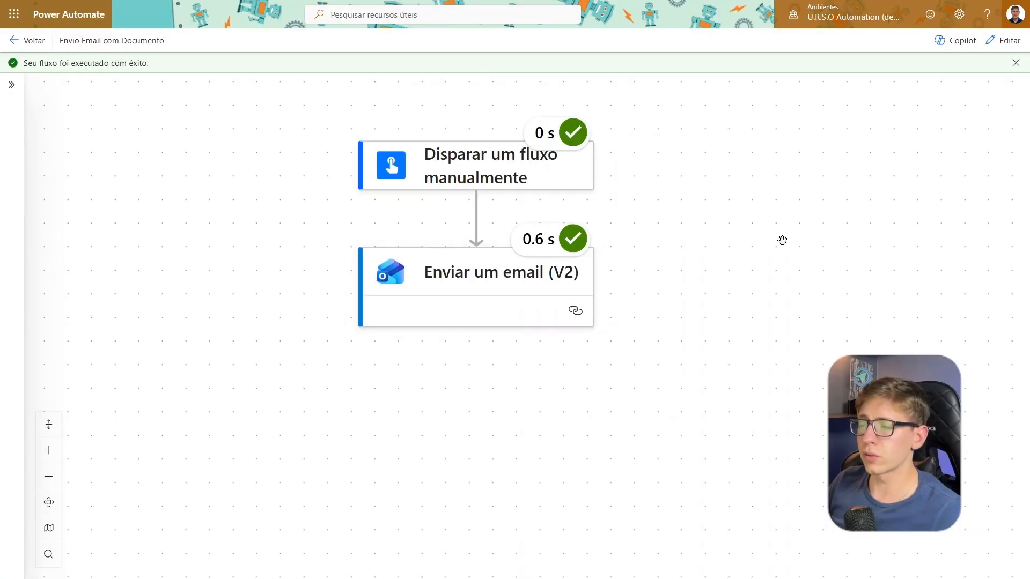
mouse_move(782, 240)
mouse_down()
mouse_move(678, 200)
mouse_move(805, 246)
mouse_move(766, 253)
mouse_up()
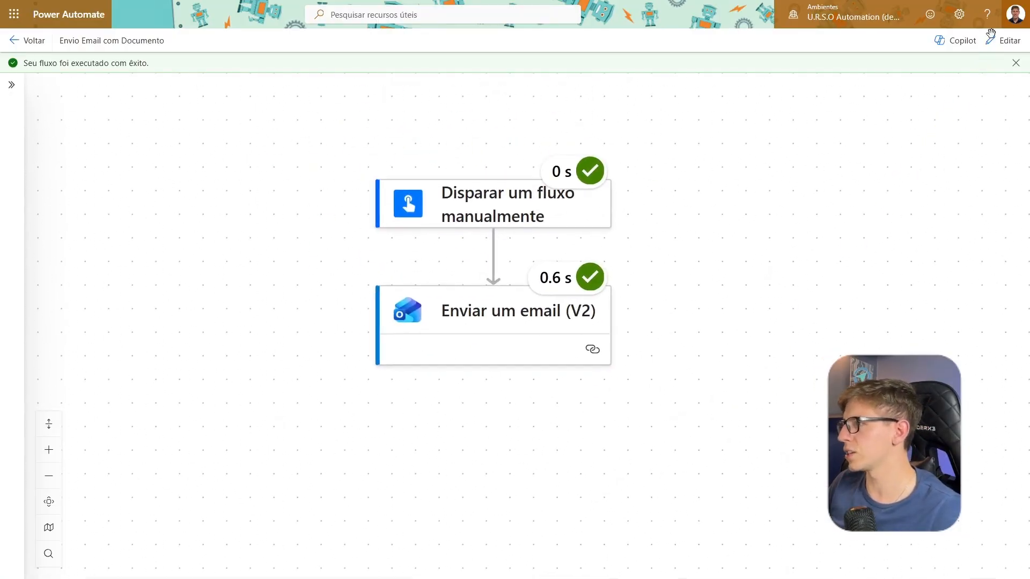
Switch back to Power Automate and reopen the tested flow in edit mode
click(1003, 41)
drag(726, 420, 706, 368)
scroll(627, 324, down, 3)
drag(612, 318, 574, 327)
scroll(604, 301, up, 1)
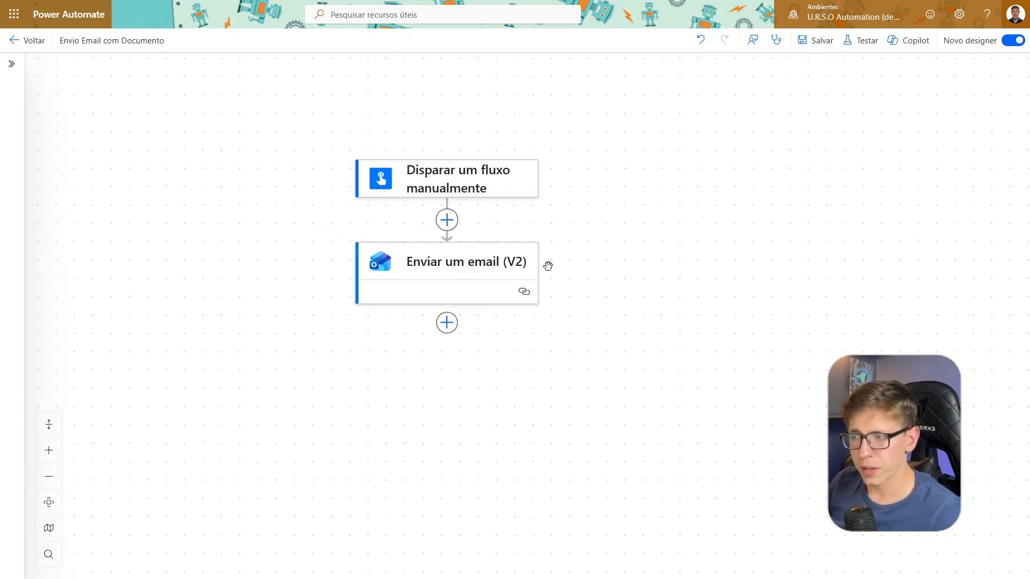
drag(311, 156, 337, 161)
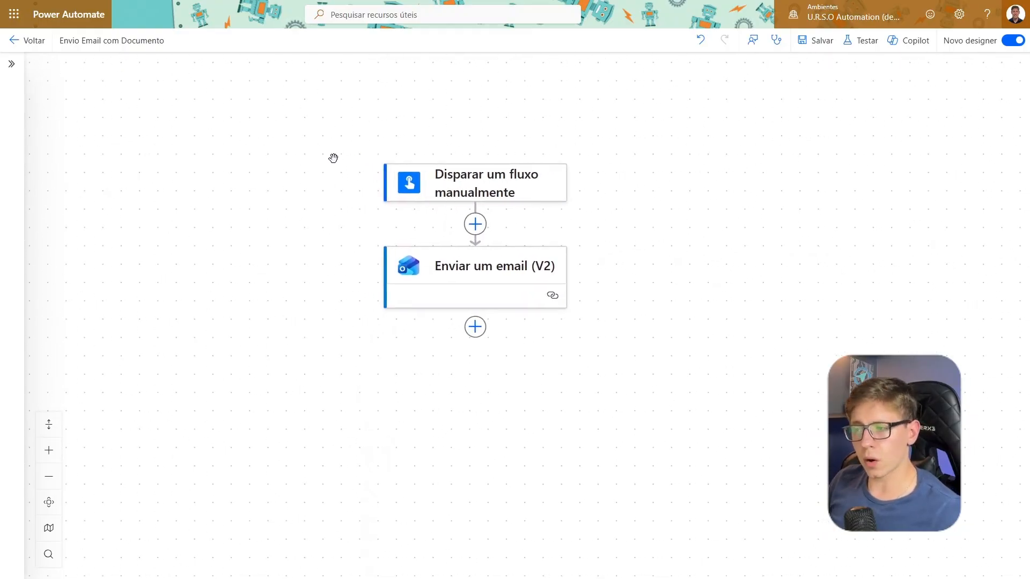
Examine the input parameters of the manual trigger and compare them with the body of the Enviar um email (V2) action
click(434, 191)
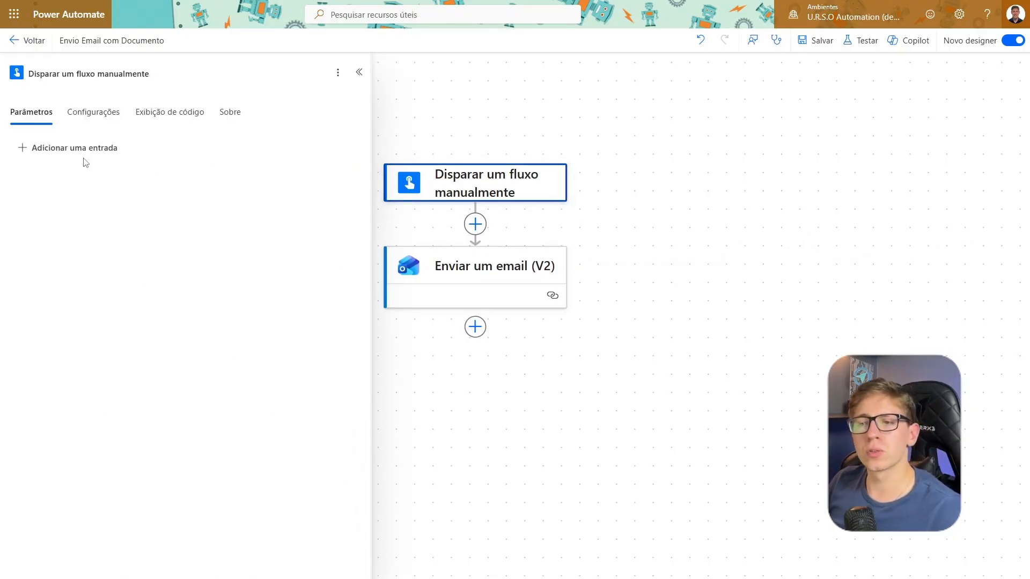
drag(80, 161, 189, 311)
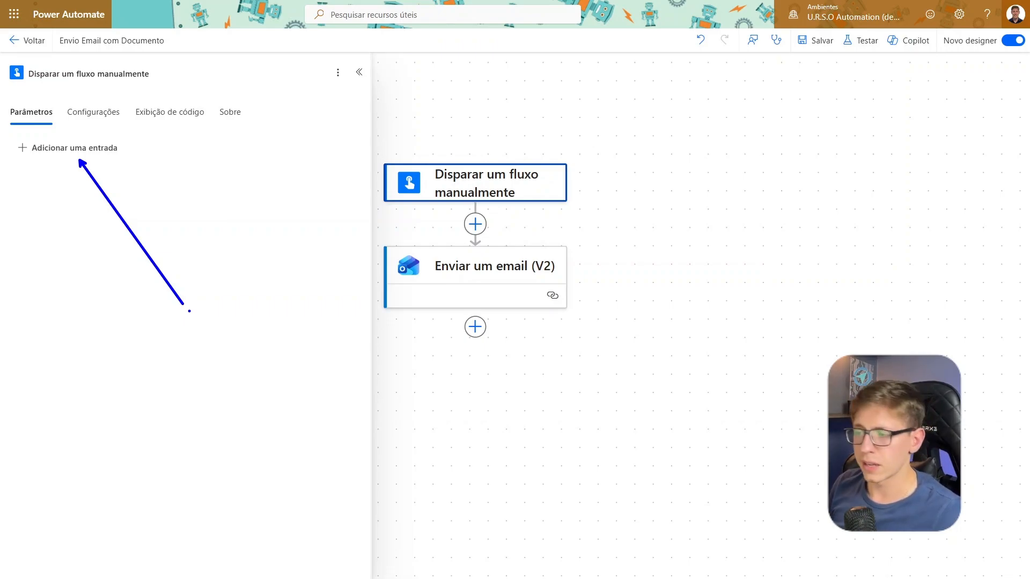
key(Escape)
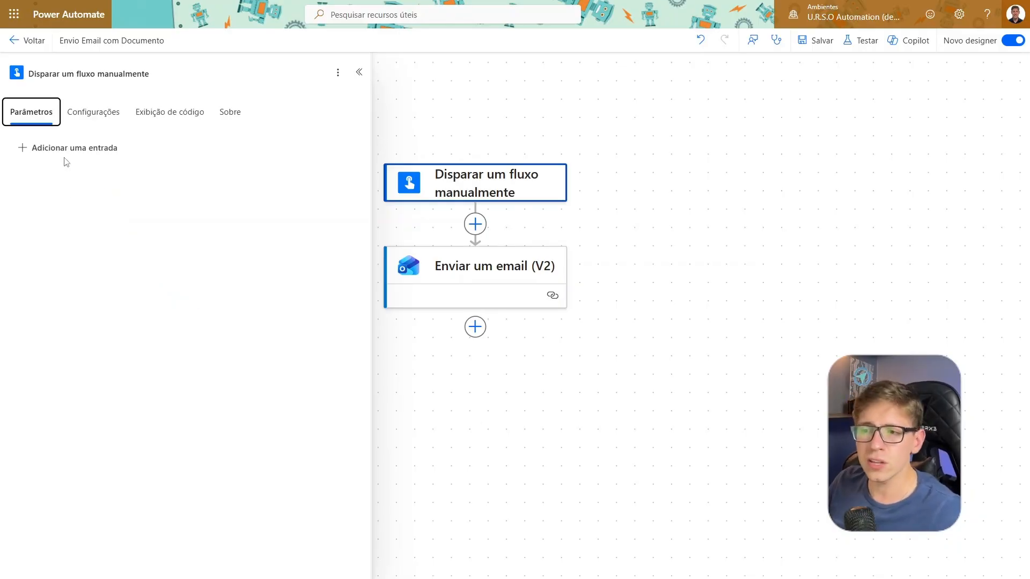
click(460, 274)
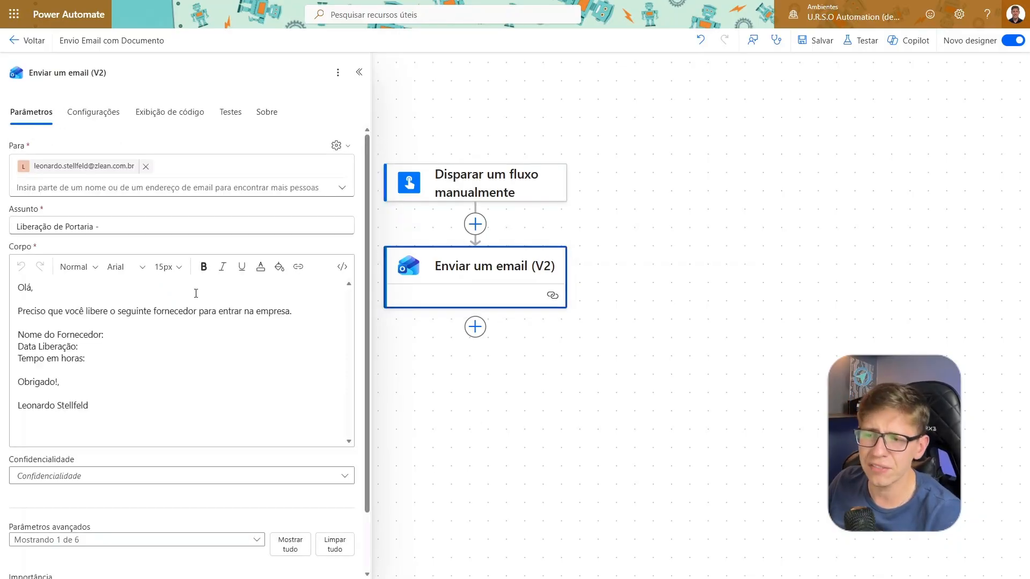
click(92, 288)
key(ctrl+a)
click(633, 237)
click(505, 190)
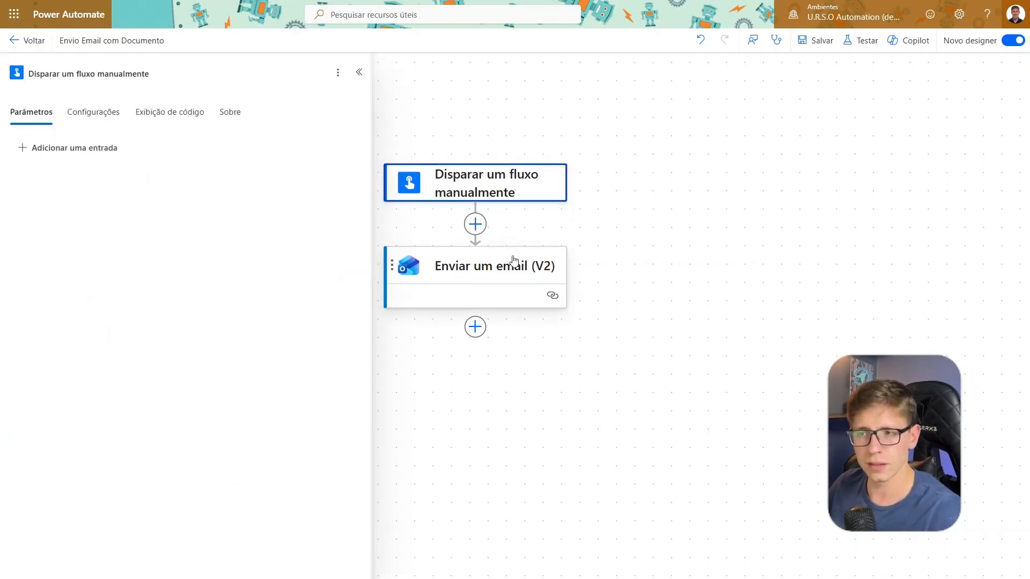
click(477, 294)
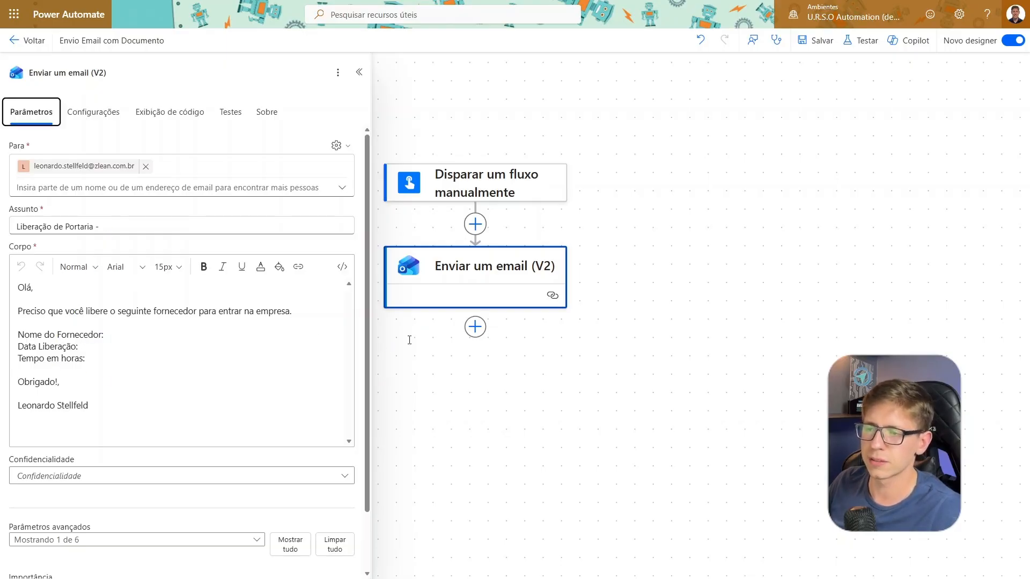
Add a Texto input named Nome do Fornecedor to the Disparar um fluxo manualmente trigger
click(512, 197)
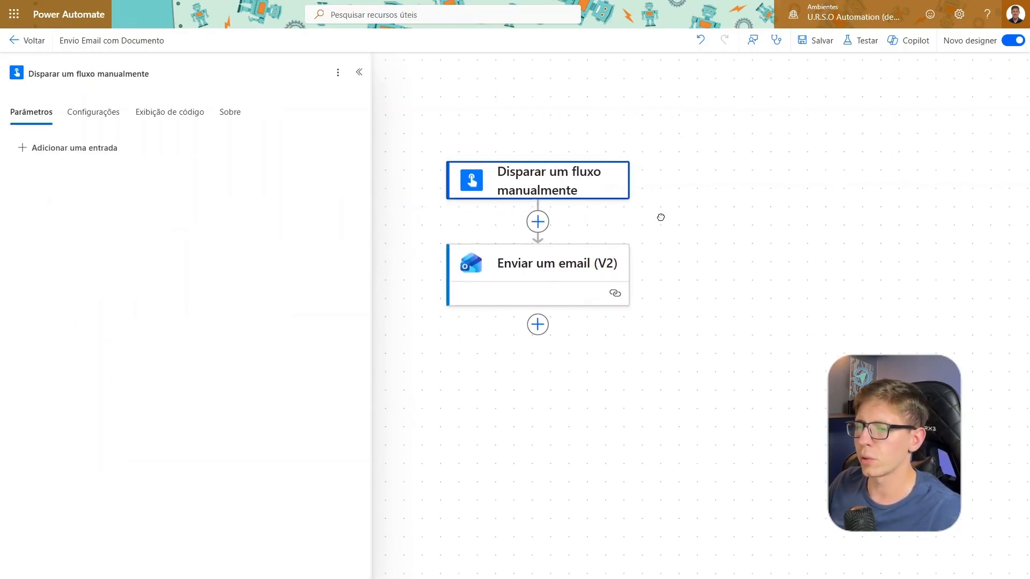
click(74, 147)
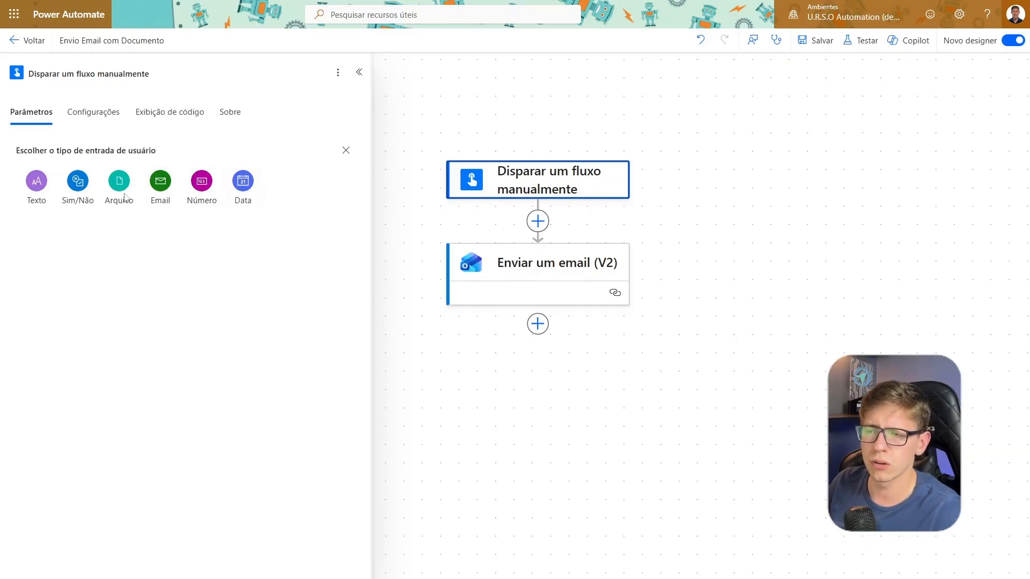
click(32, 185)
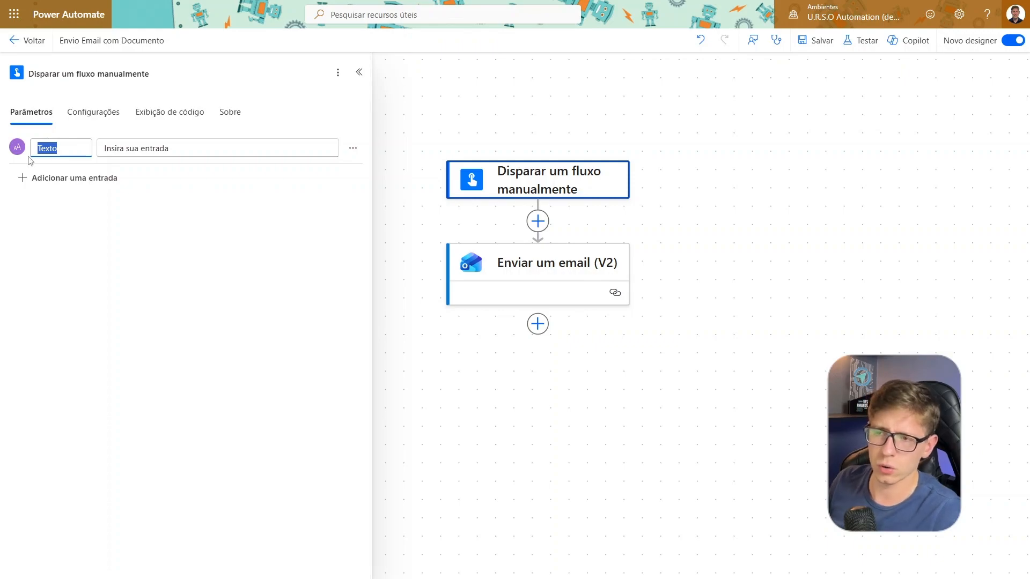
text(Nome do Fornecedor)
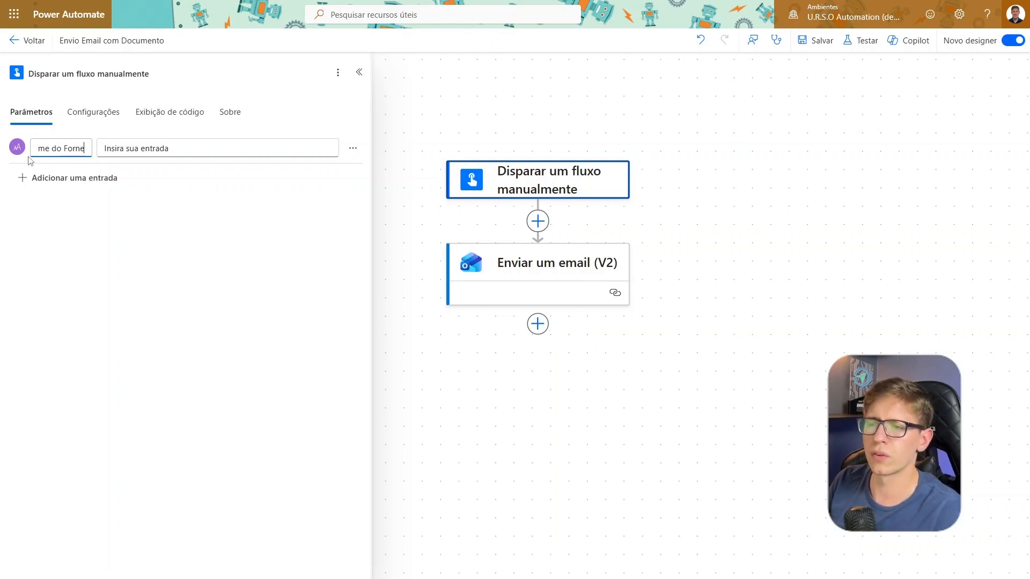
click(137, 153)
click(183, 153)
drag(183, 153, 105, 164)
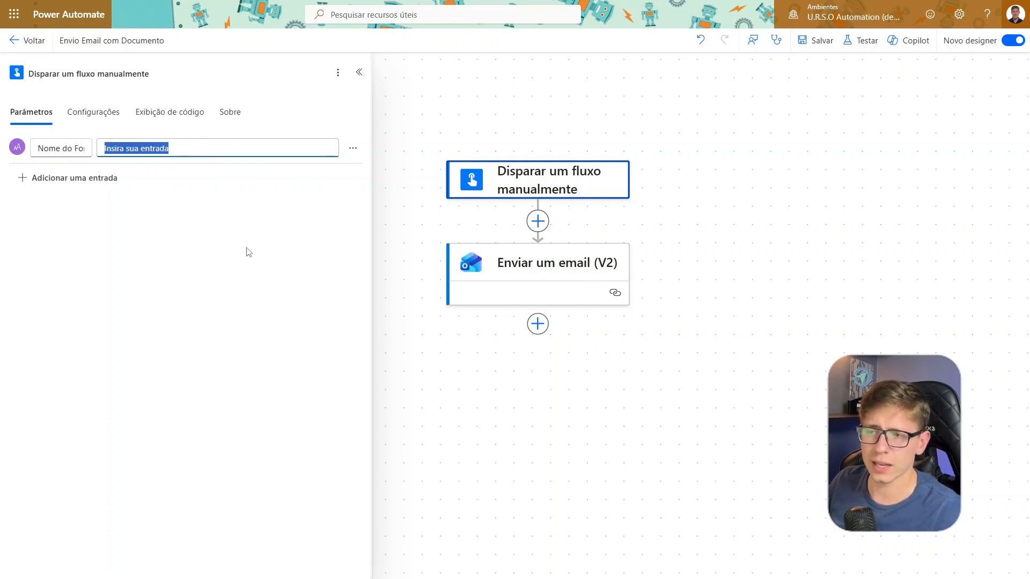
click(229, 252)
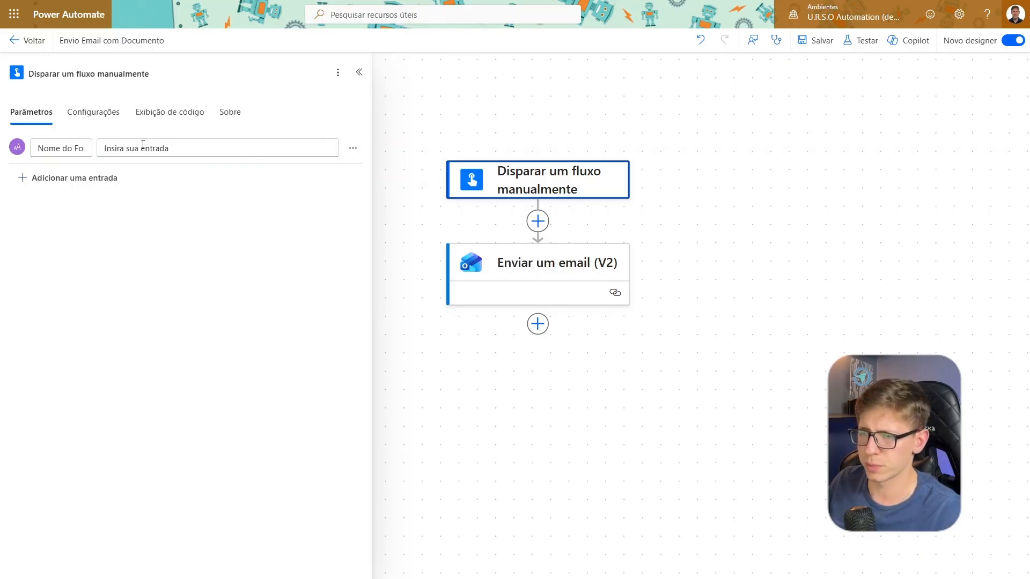
Check the fields listed in the email body and add a Data input named Data da Liberação to the manual trigger
click(572, 277)
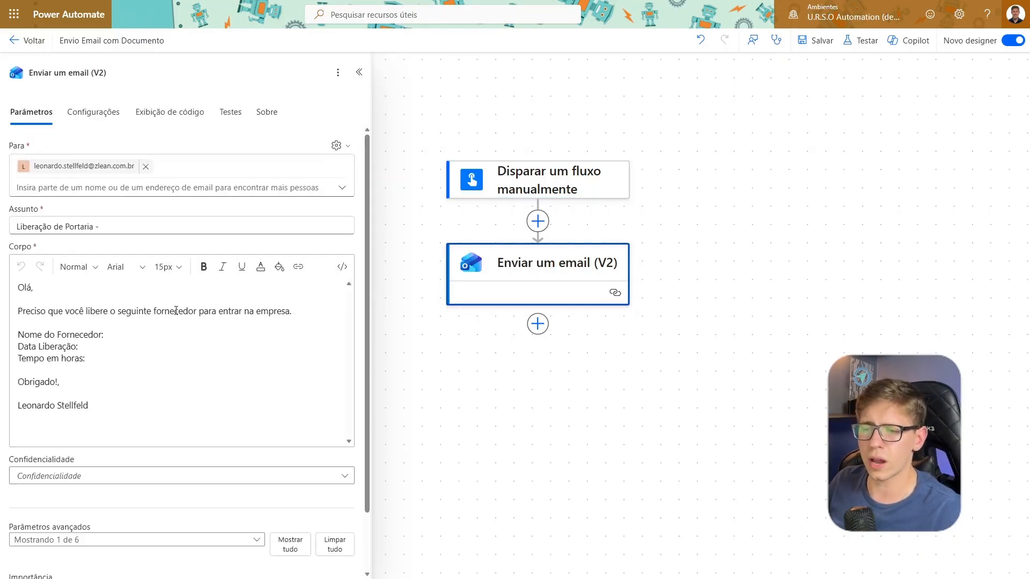
drag(79, 346, 18, 334)
click(551, 188)
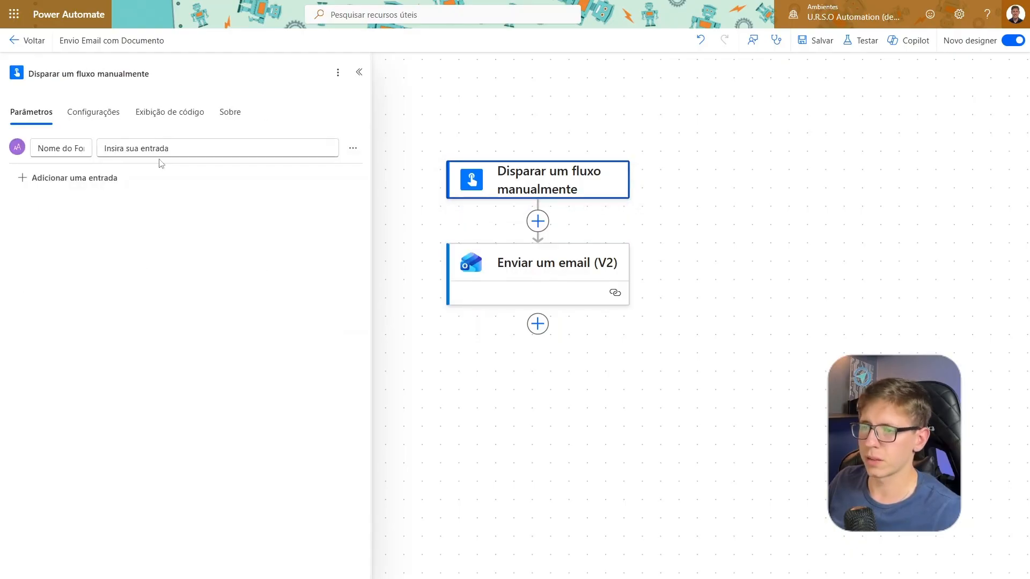
click(59, 179)
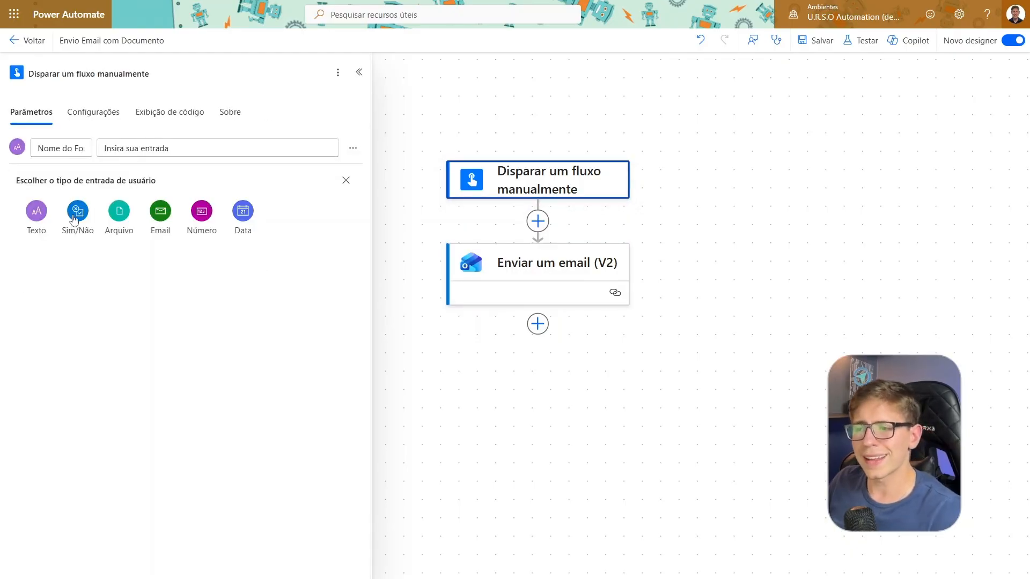
click(243, 215)
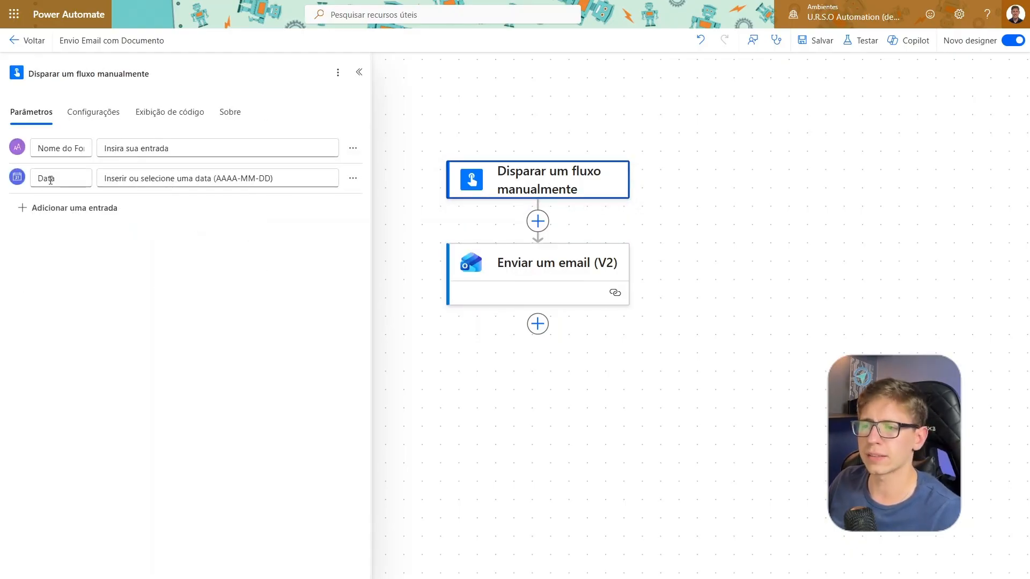
click(71, 179)
text(da)
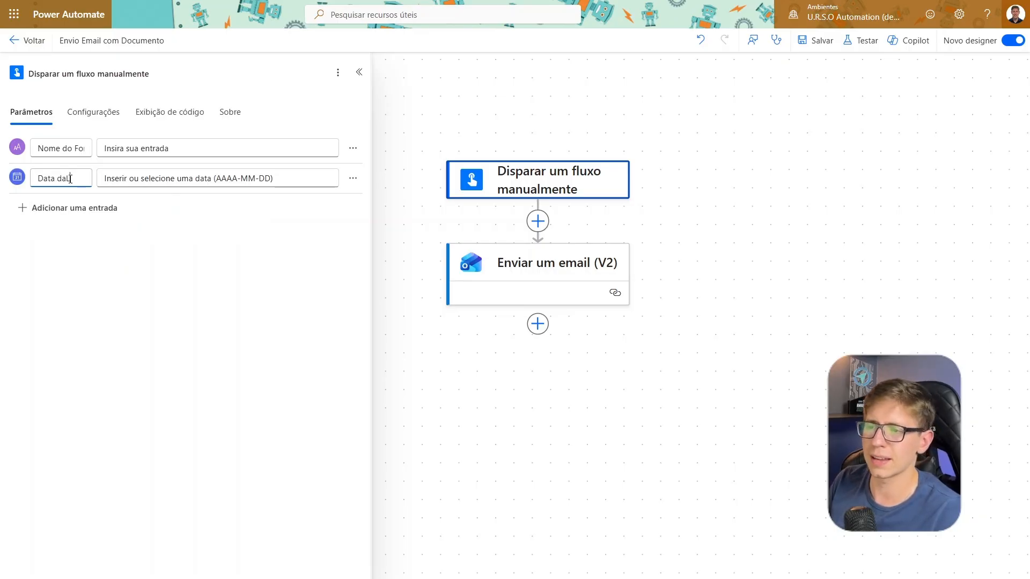
text( Liberação)
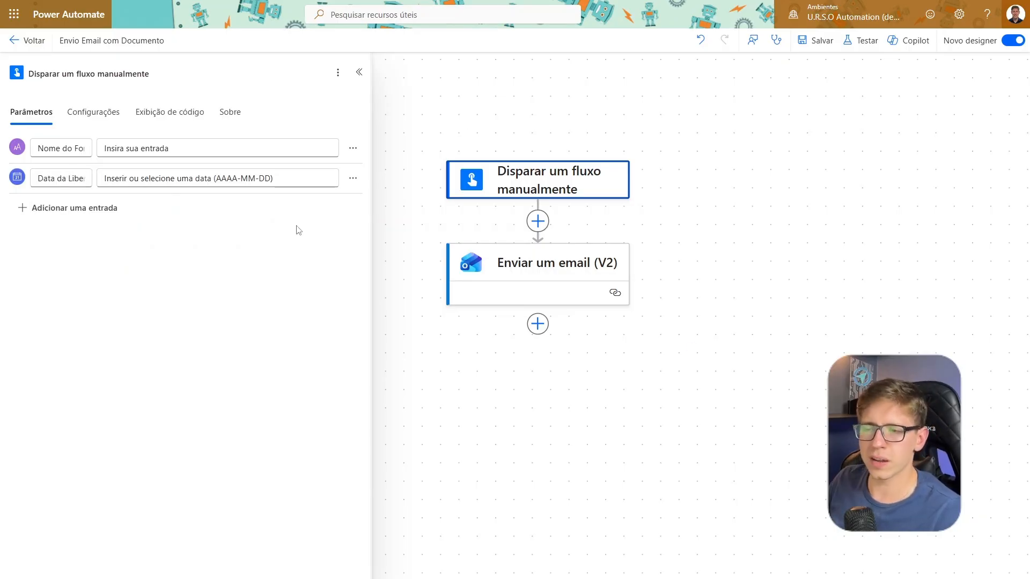
Check the fields in the email body, add a Número input named Tempo em Horas to the manual trigger, and save the flow
click(504, 274)
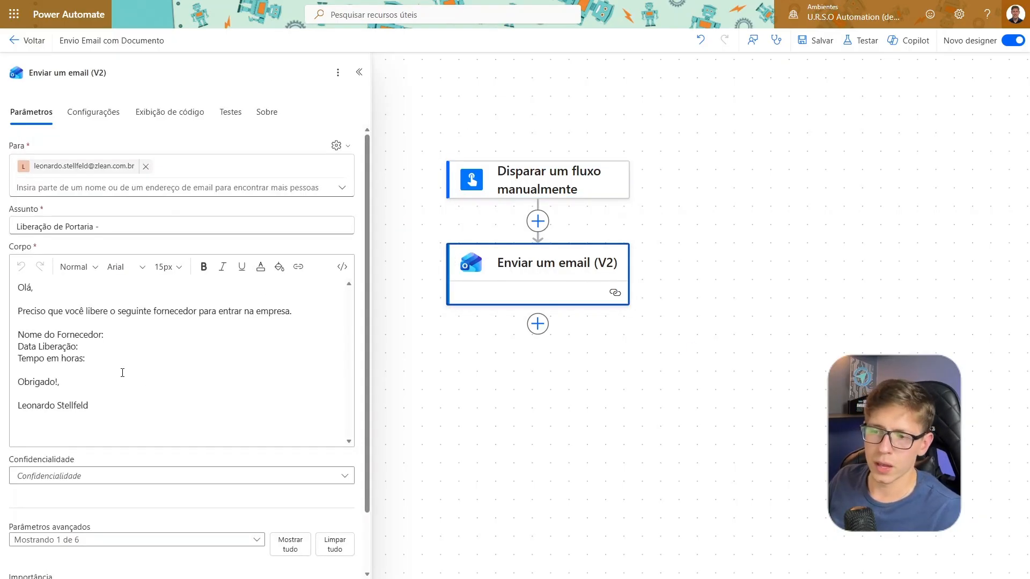
drag(85, 359, 24, 358)
click(578, 172)
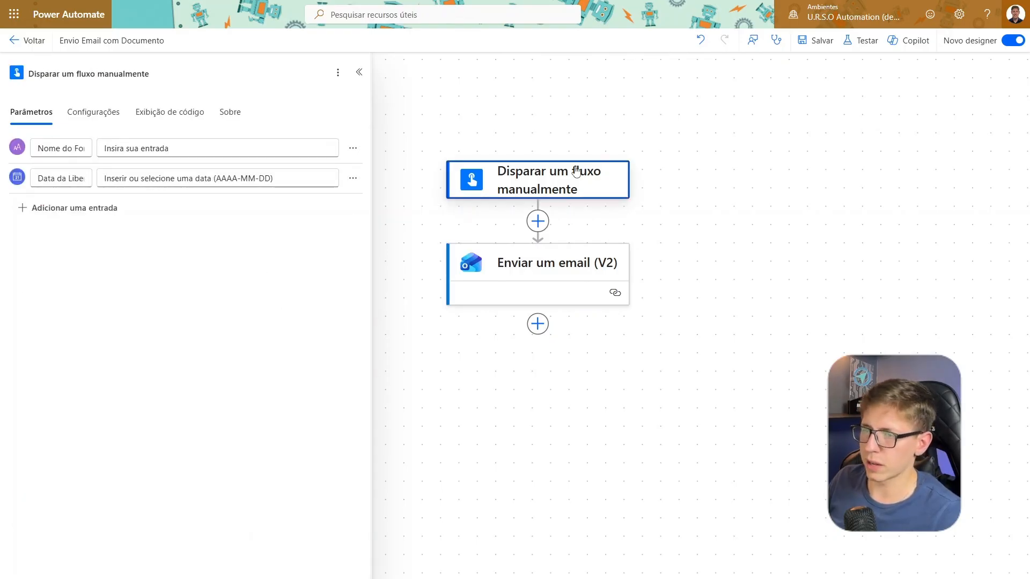
click(73, 210)
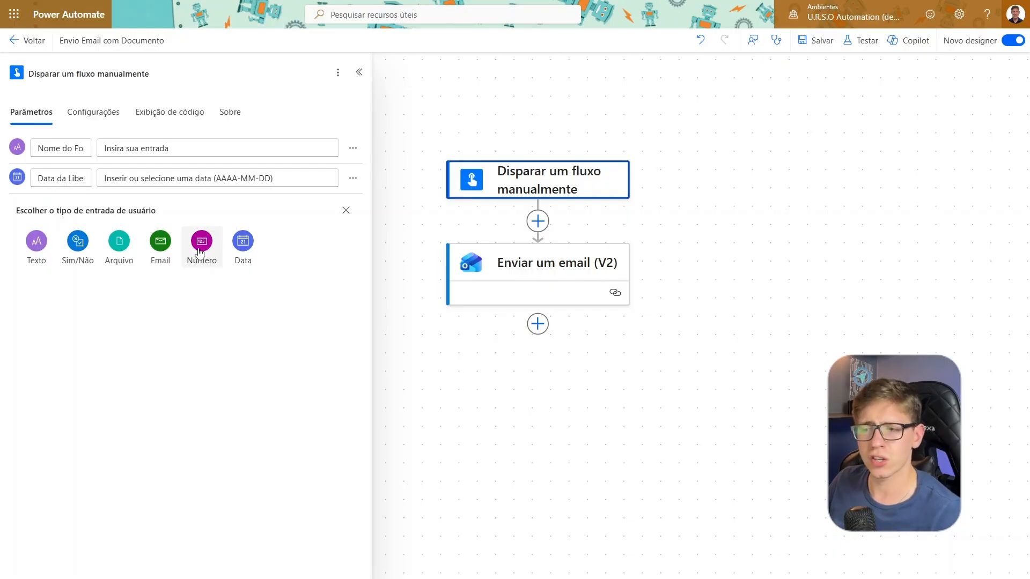
click(213, 261)
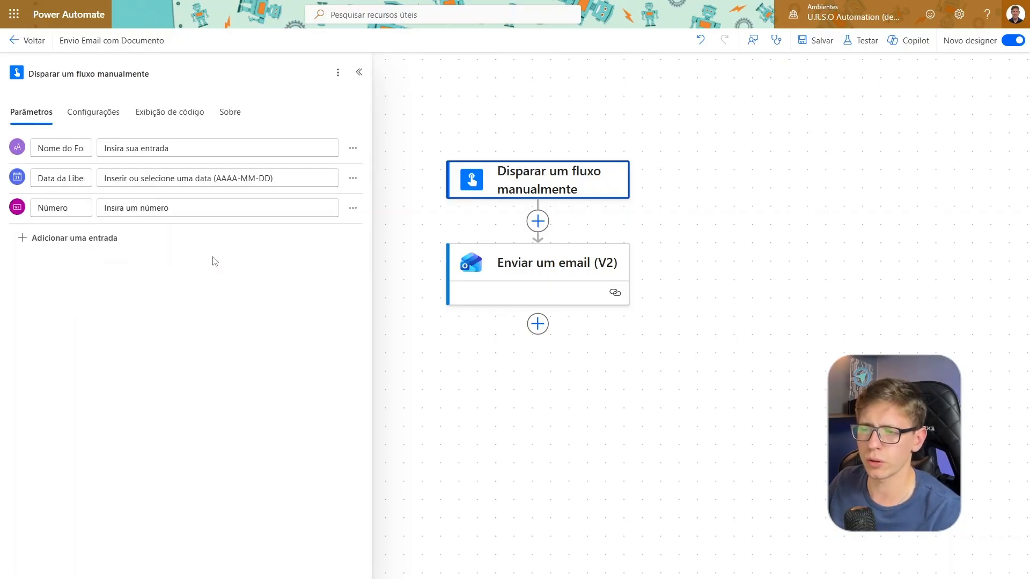
double_click(83, 208)
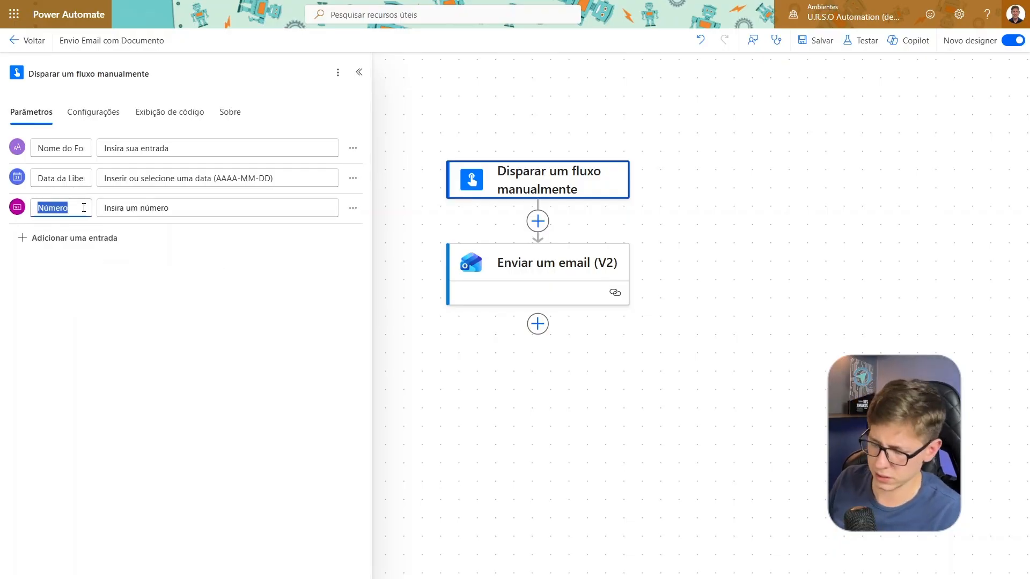
text(Tempo em HOra)
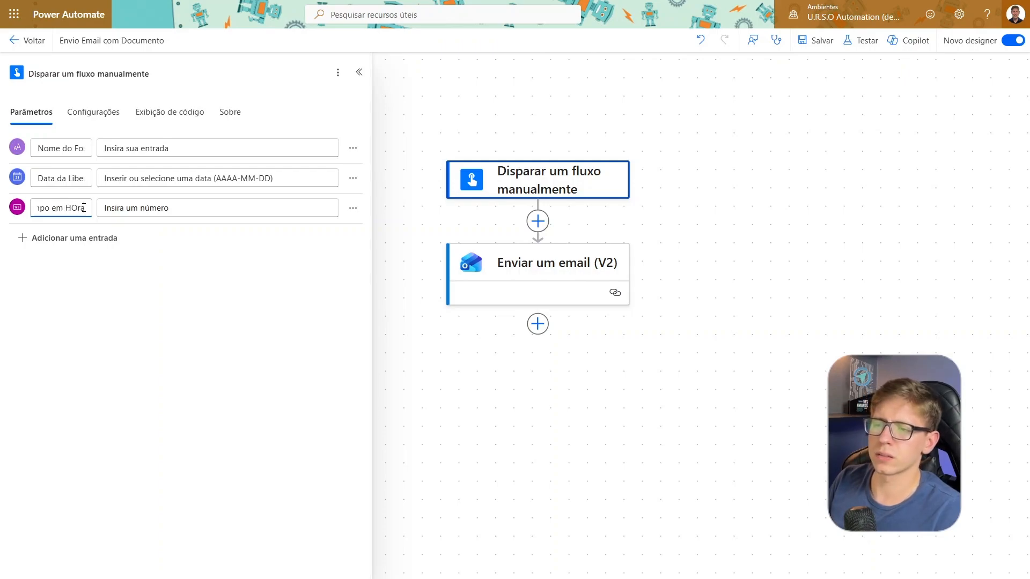
text(s)
click(348, 252)
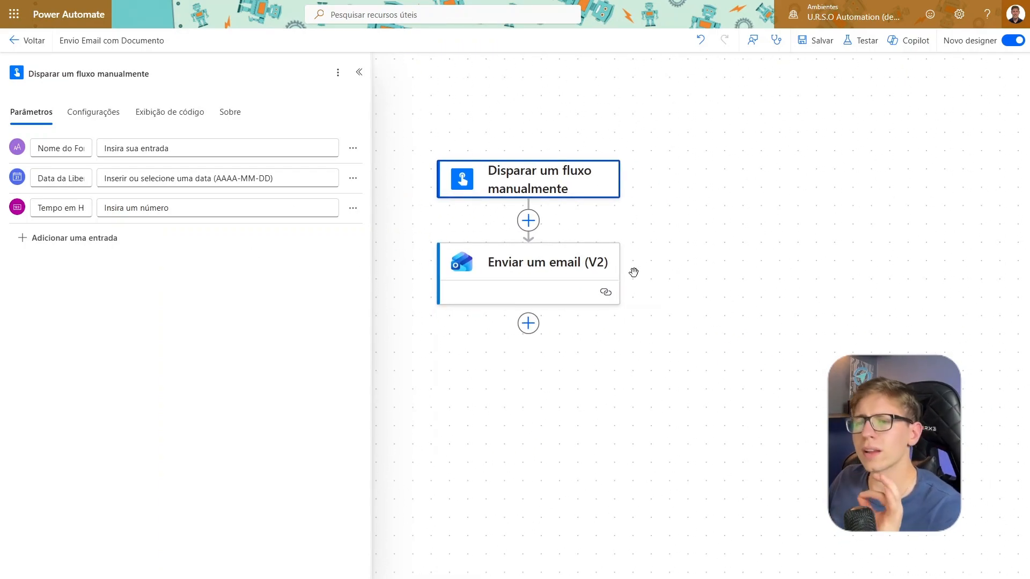
drag(704, 180, 697, 157)
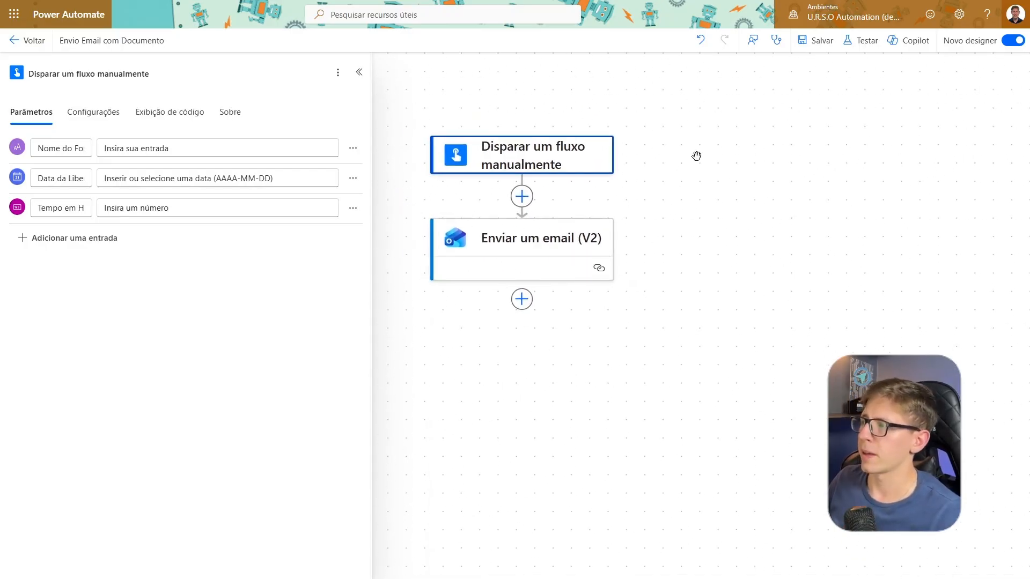
click(819, 48)
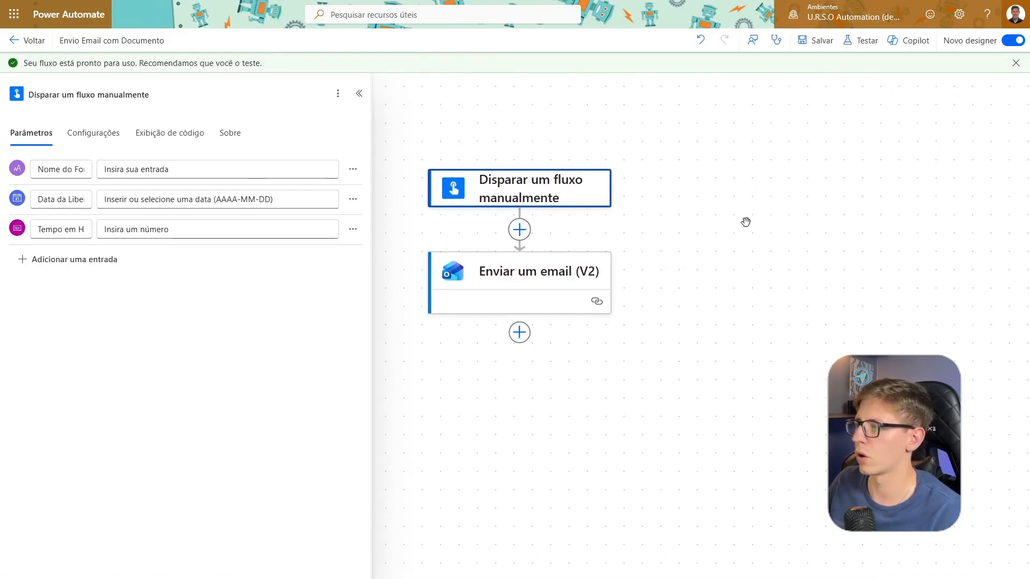
Try the manual test form with Data da Liberação 2026-03-09 and Tempo em Horas 12, and close it without running the flow
click(866, 49)
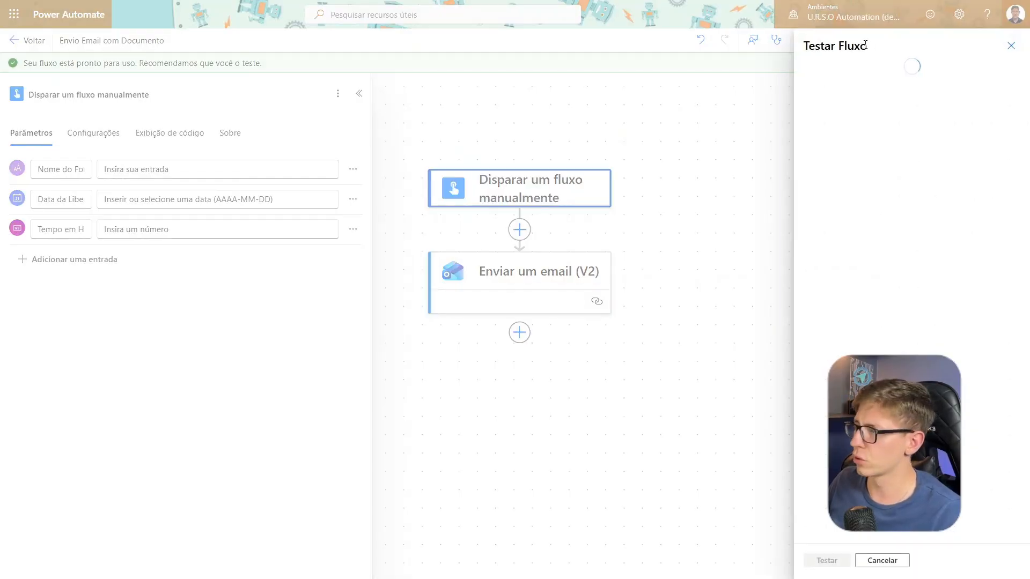
click(829, 562)
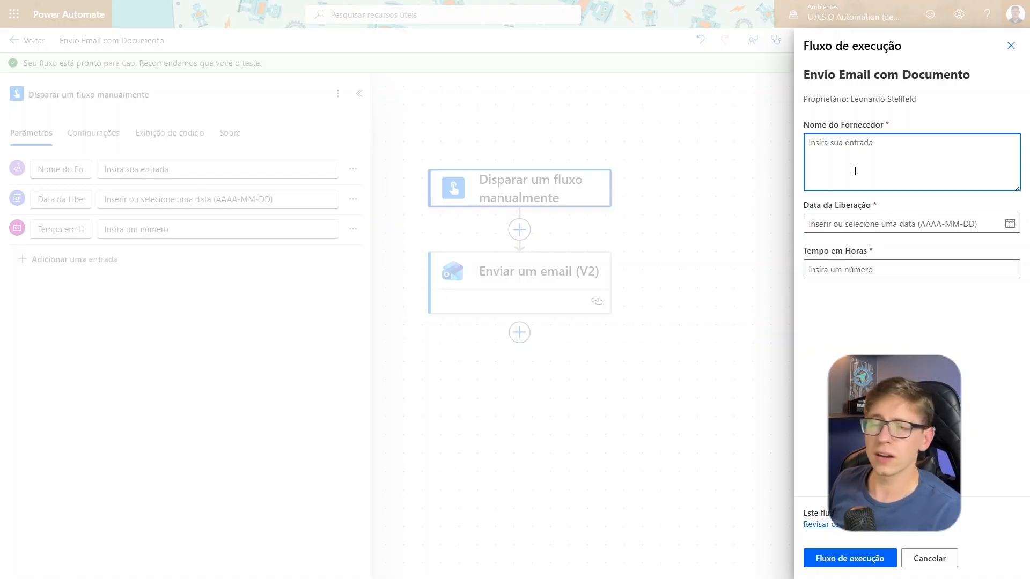
click(1010, 223)
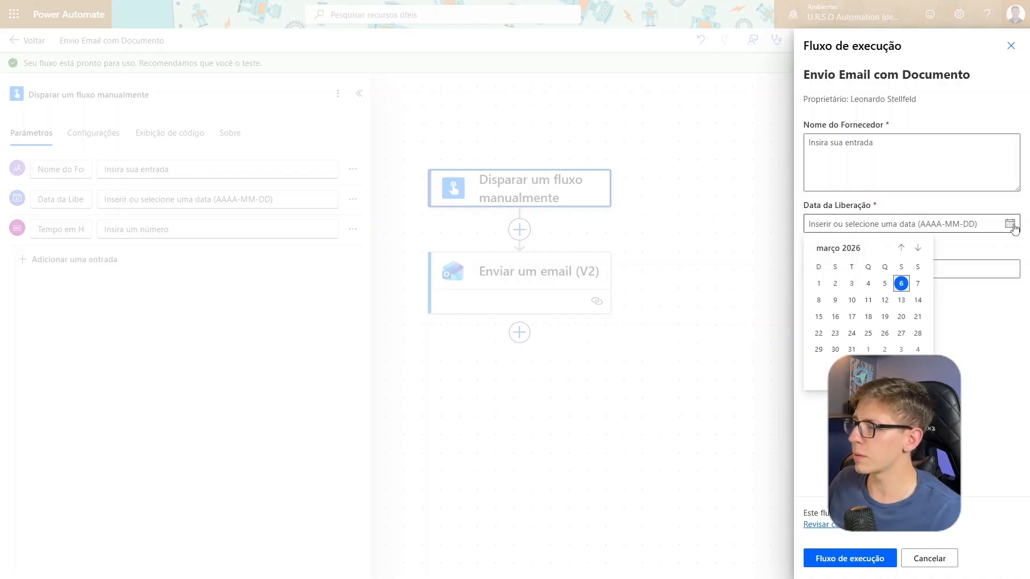
click(836, 301)
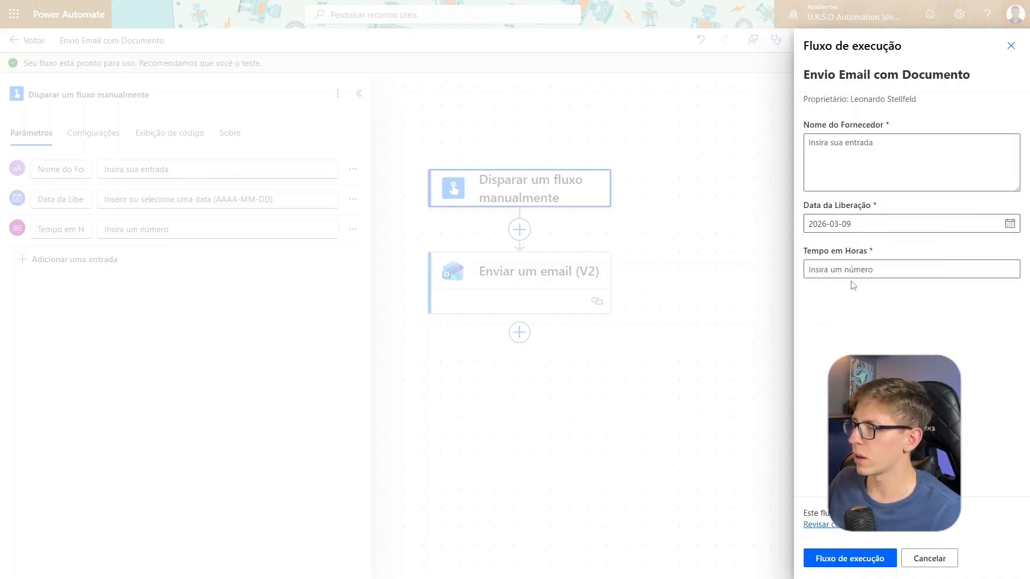
click(851, 276)
text(12)
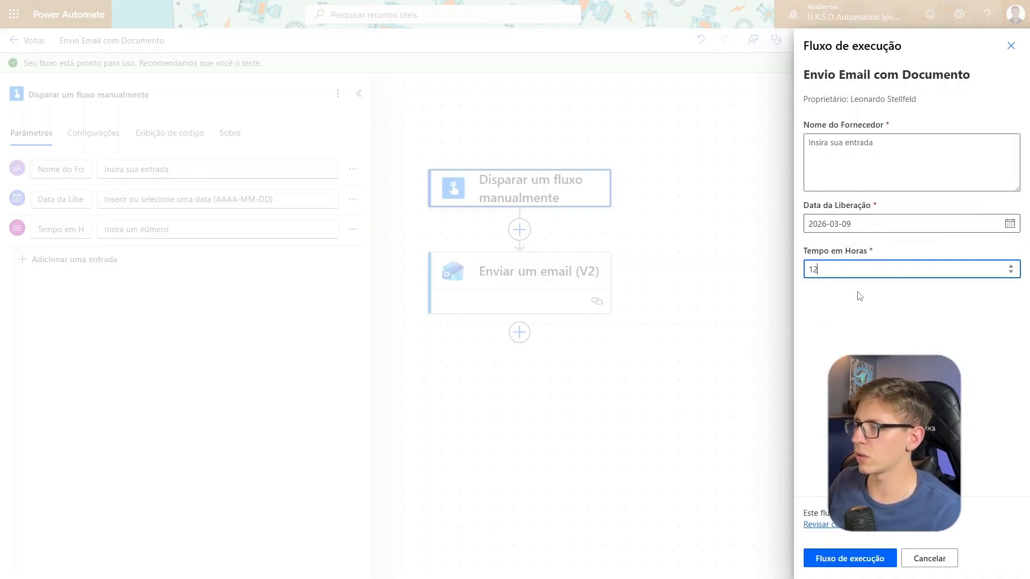
click(860, 298)
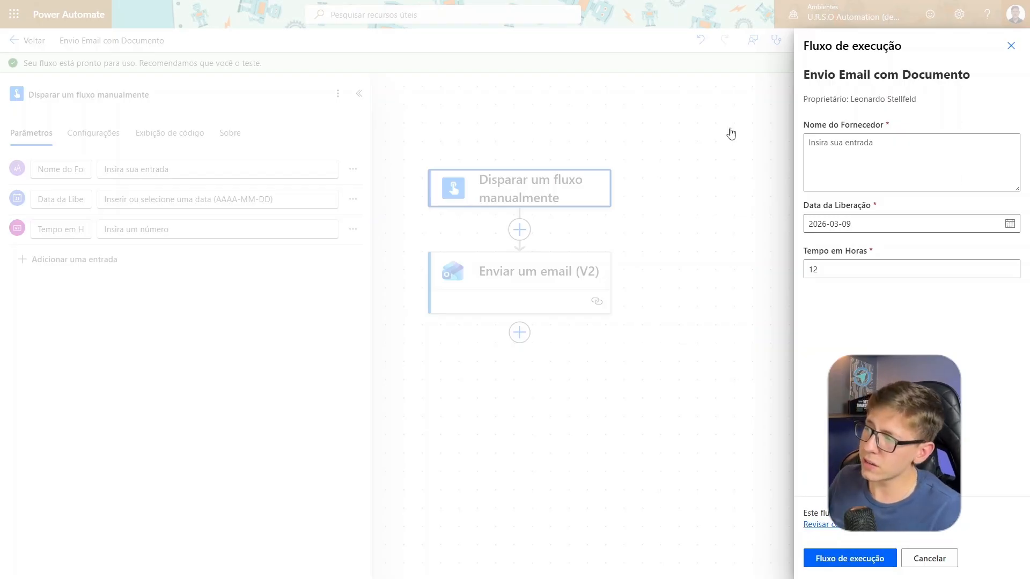
click(1011, 45)
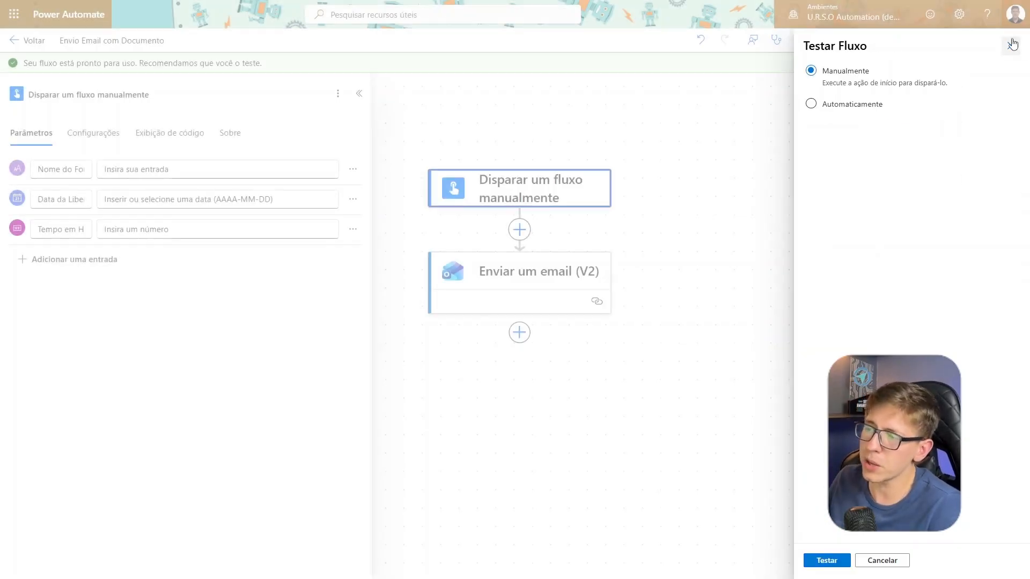
click(1011, 45)
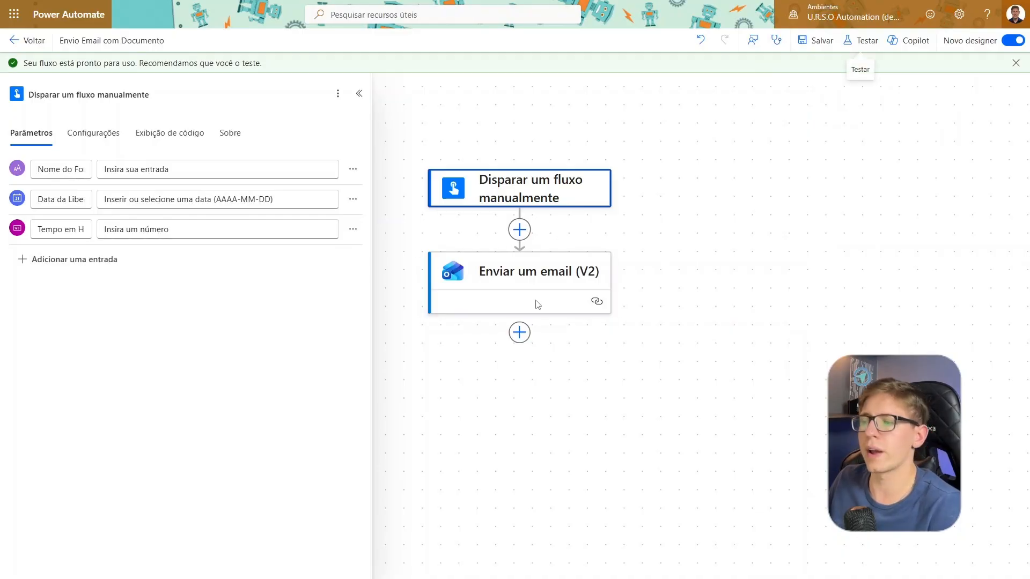
Compare the supplier fields in the body of Enviar um email (V2) with the input parameters of the manual trigger
click(552, 281)
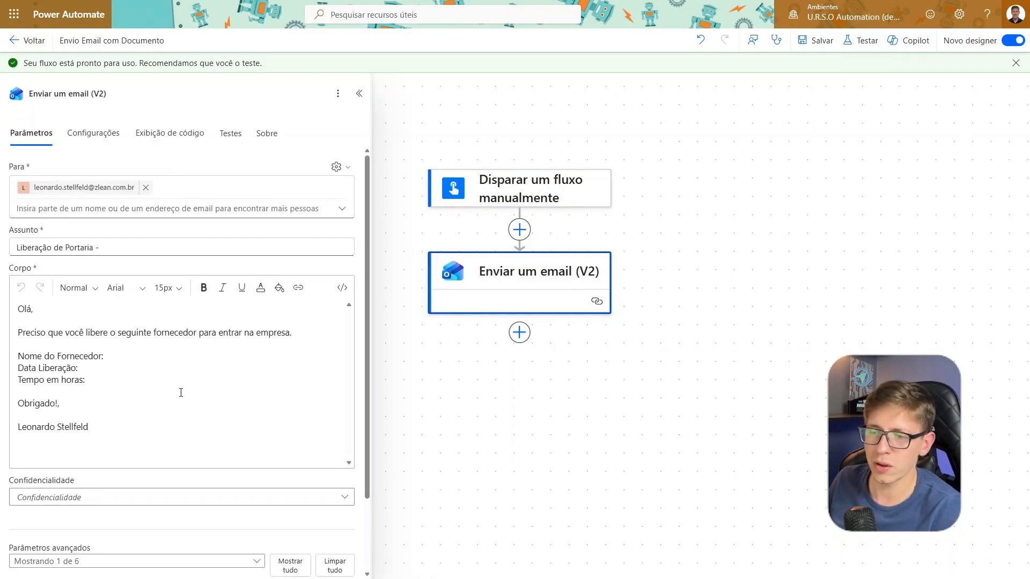
click(91, 373)
drag(90, 373, 16, 356)
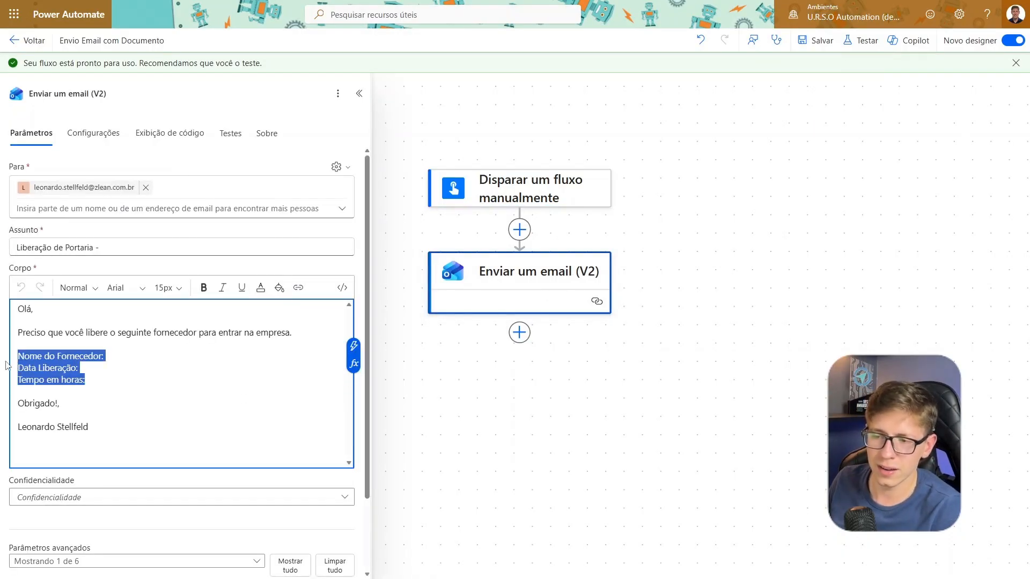
click(129, 268)
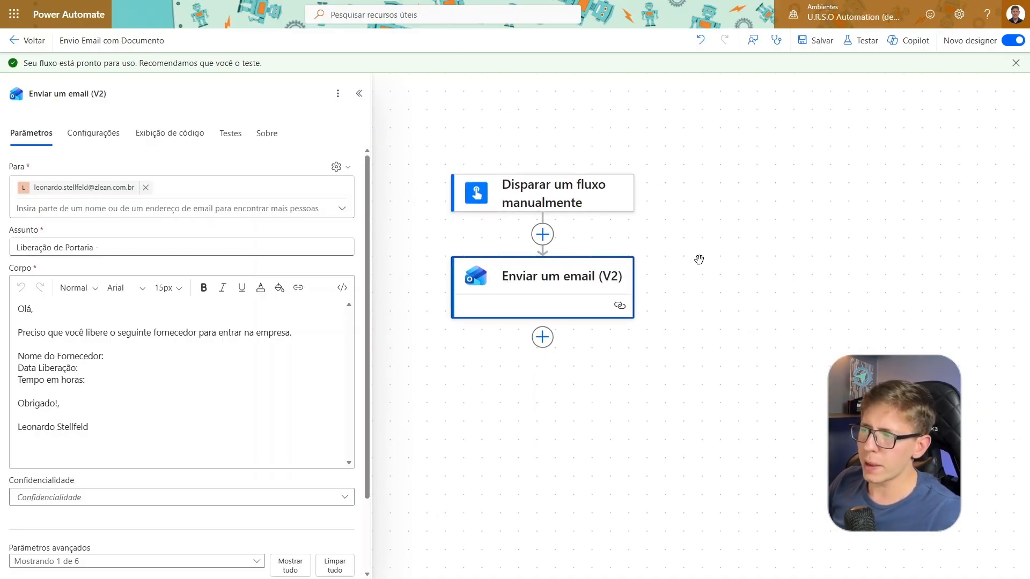
click(518, 192)
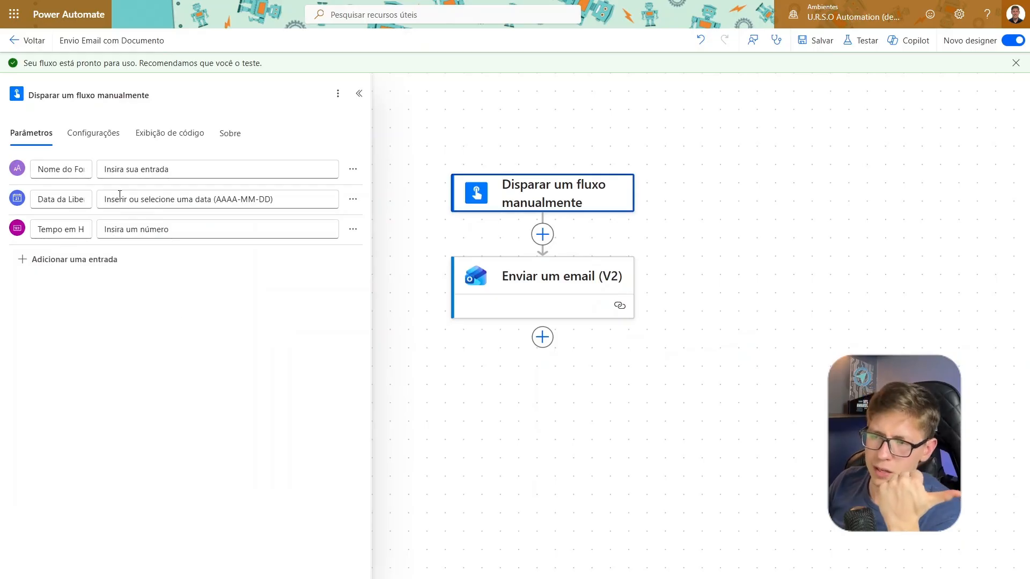
click(586, 300)
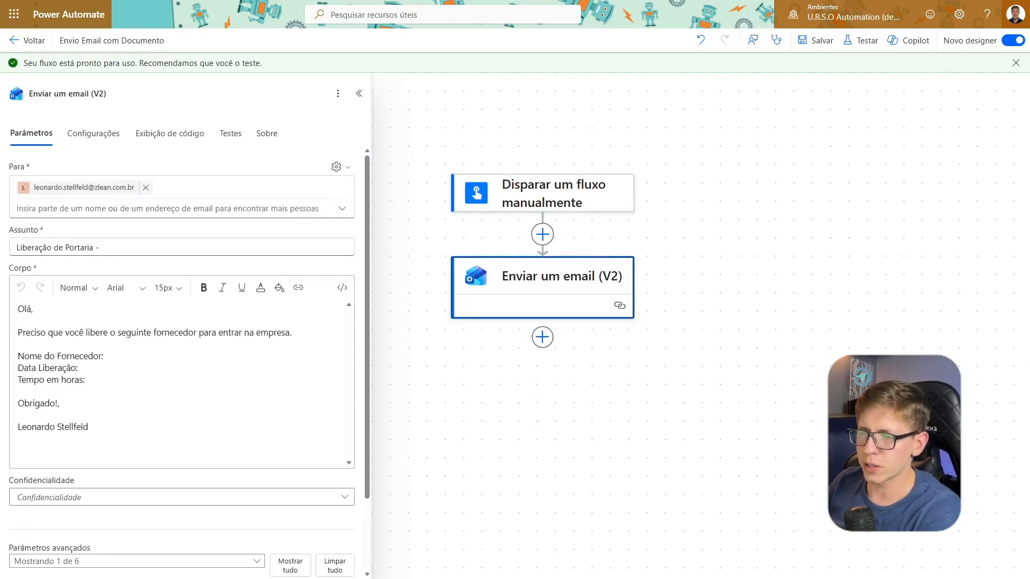
click(754, 375)
drag(718, 302, 659, 301)
click(496, 294)
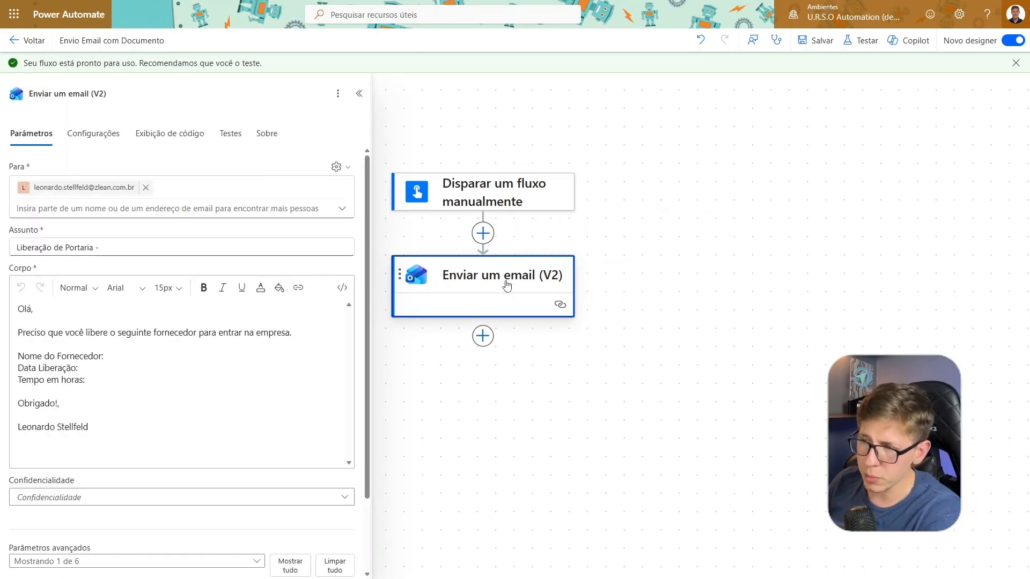
click(477, 179)
click(439, 324)
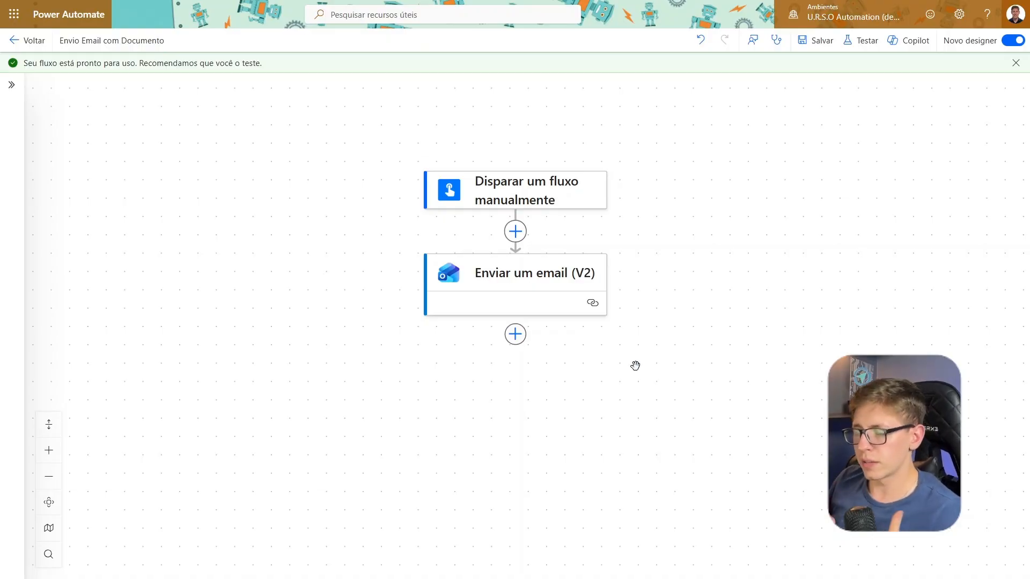
drag(637, 364, 598, 356)
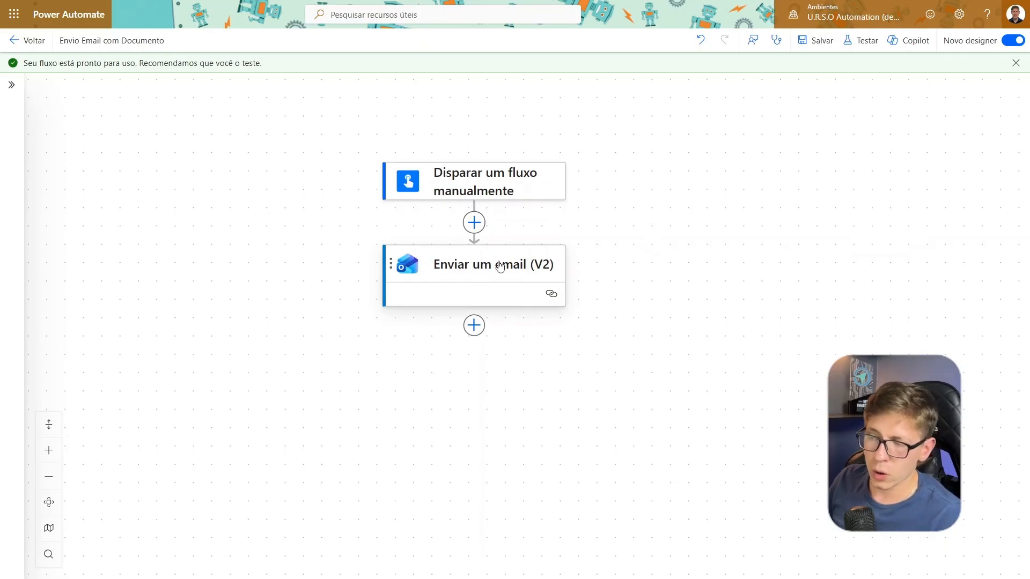
Examine the full list of dynamic content from the manual trigger for the Nome do Fornecedor line in the email body
click(477, 266)
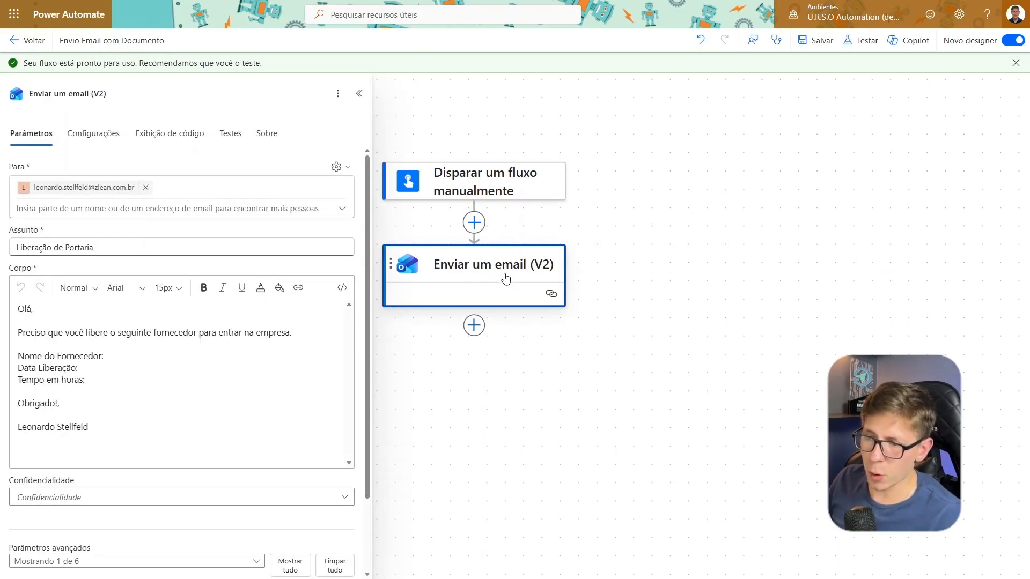
click(137, 415)
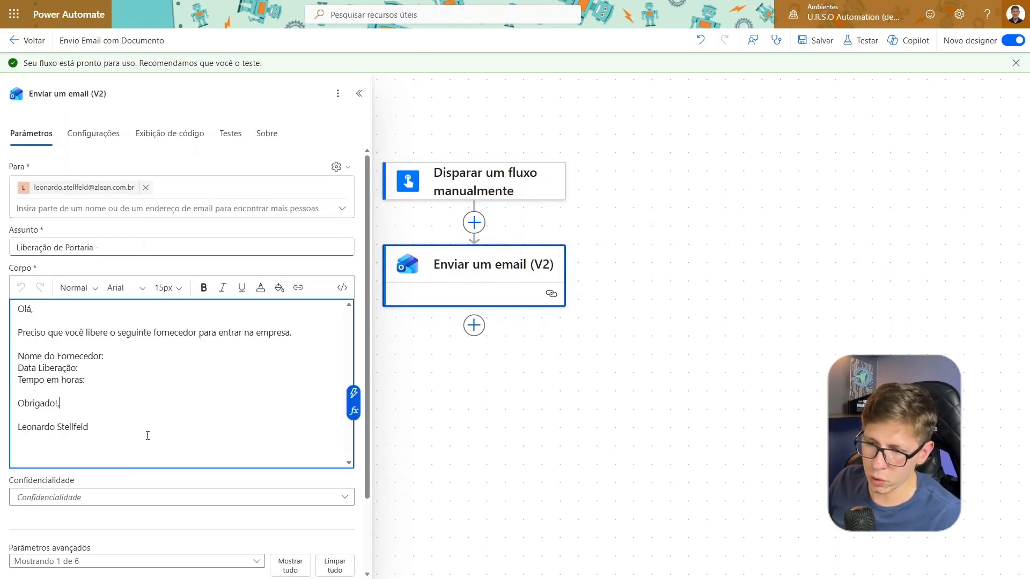
click(115, 356)
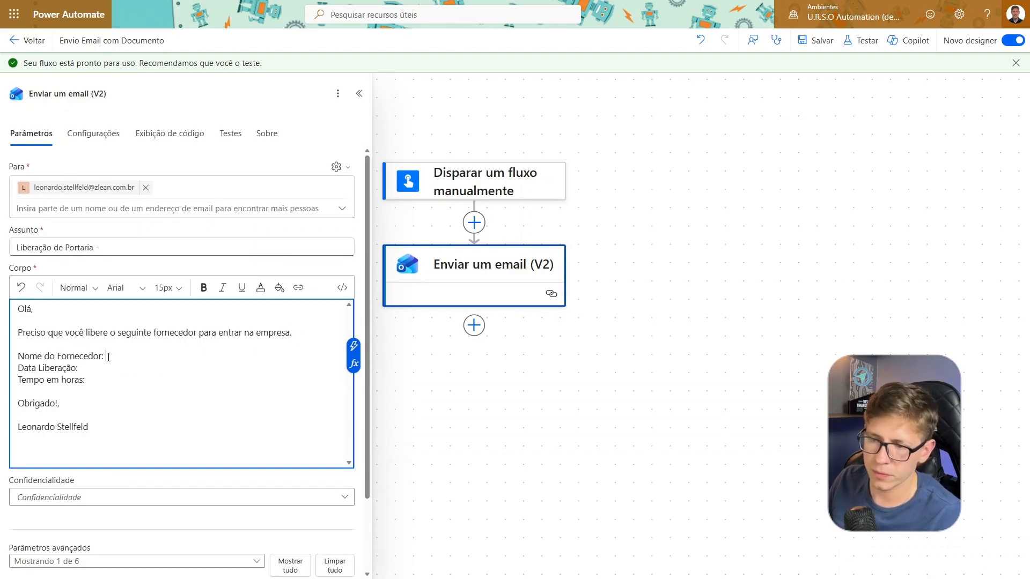
click(354, 348)
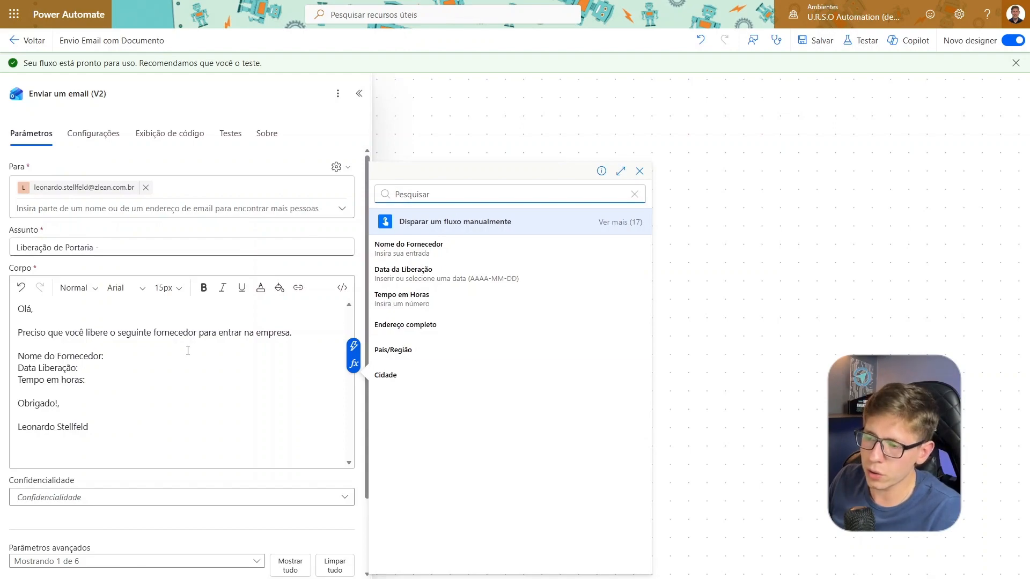
click(135, 358)
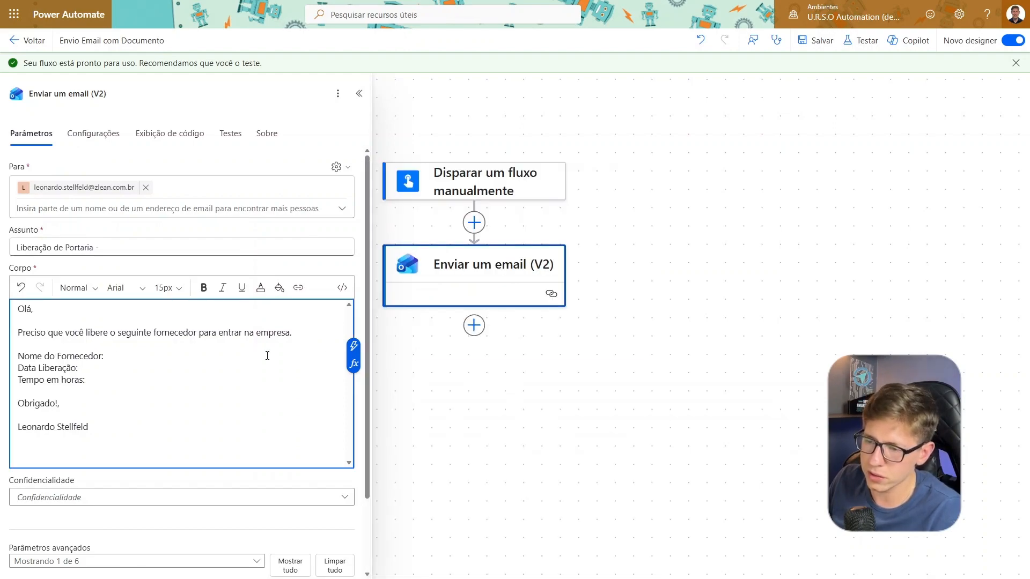
click(353, 346)
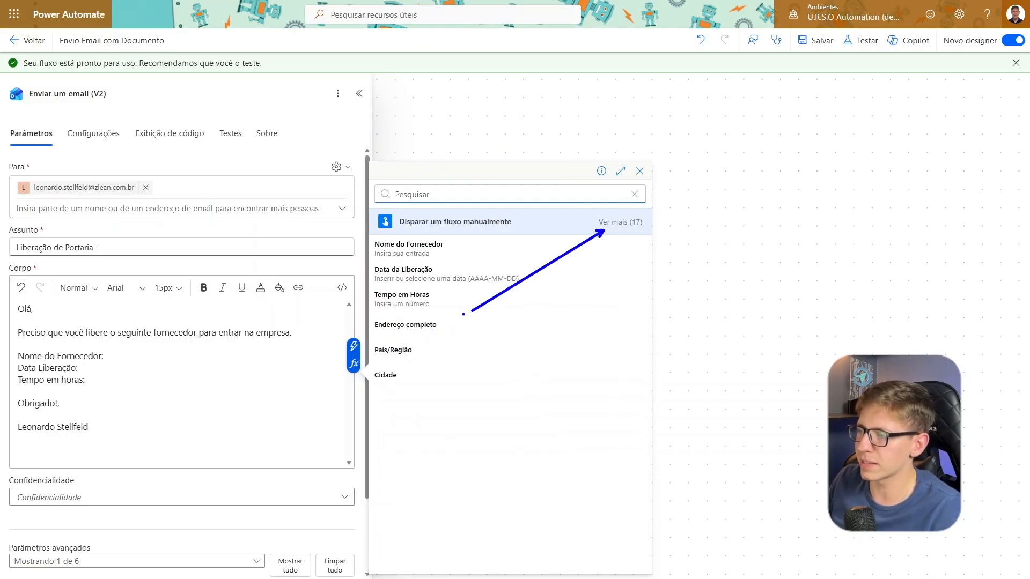
click(620, 222)
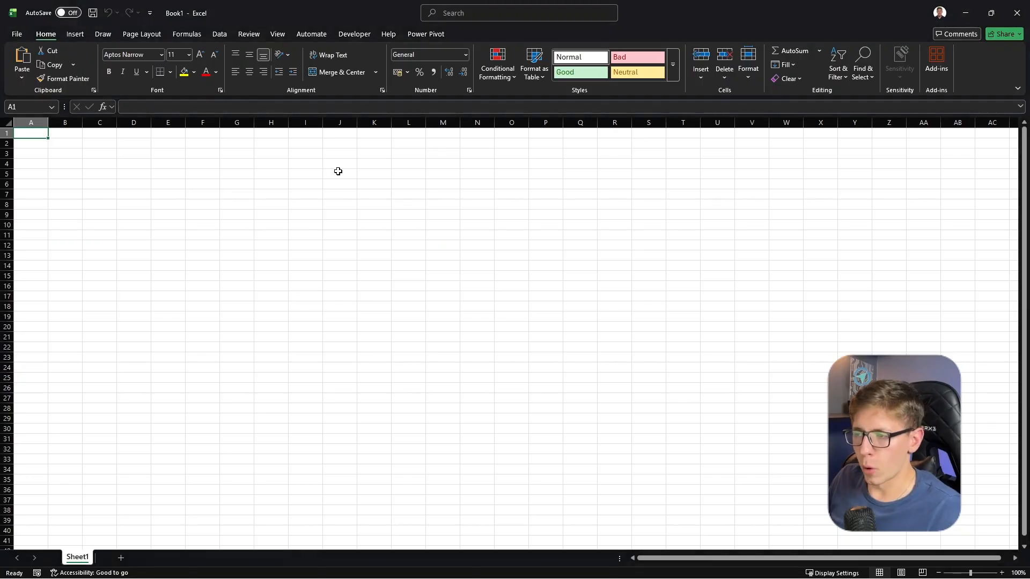
Enter a first name in cell H5 of the blank Excel workbook and widen column H slightly to fit it
click(302, 171)
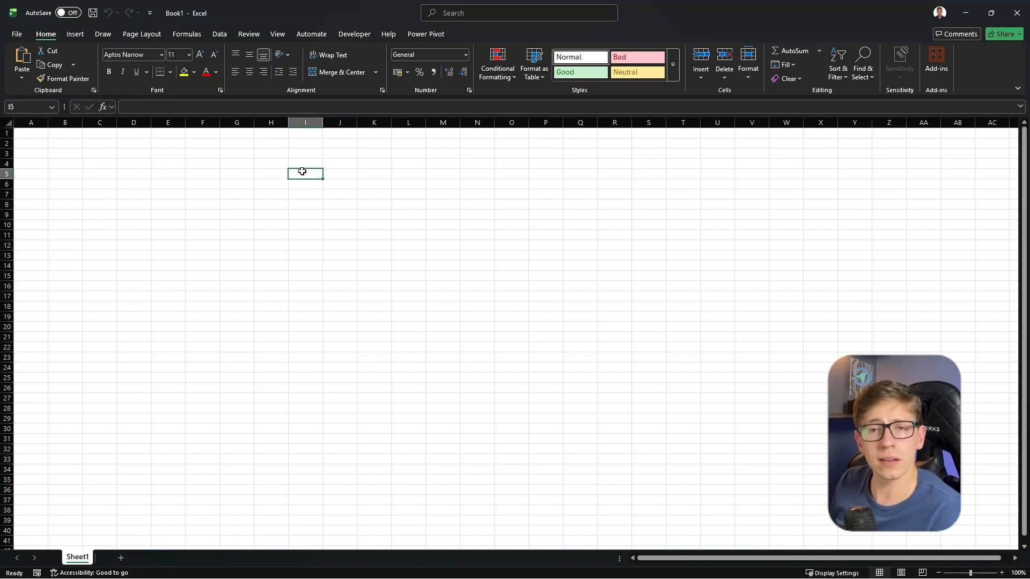
click(278, 173)
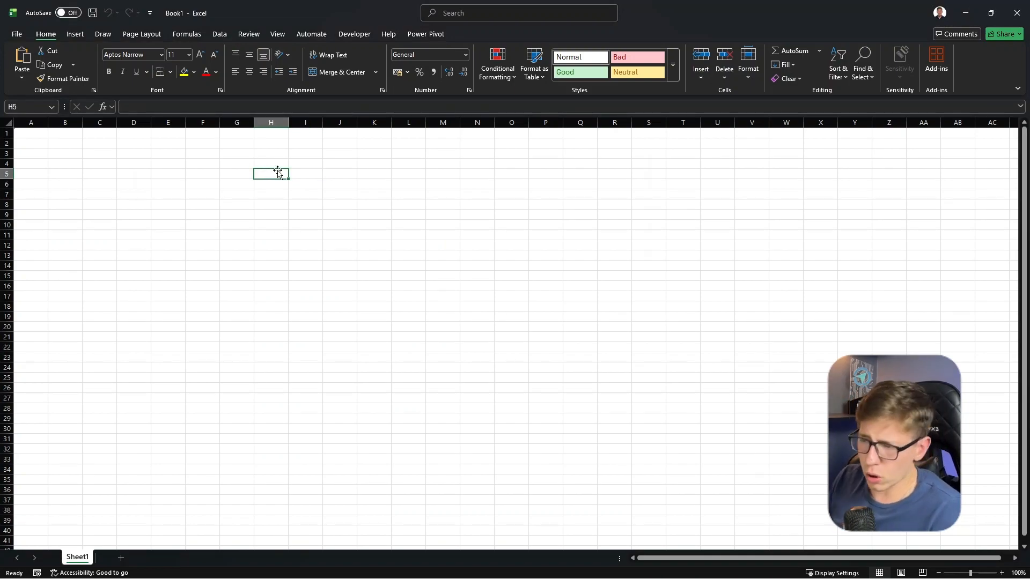
text(Leonardo)
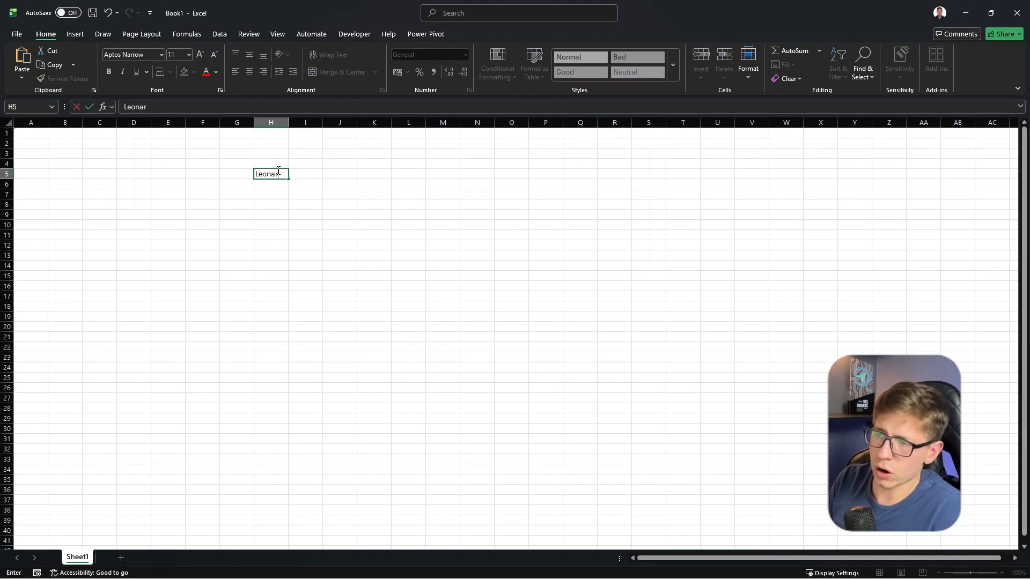
key(Return)
drag(289, 122, 303, 122)
click(276, 172)
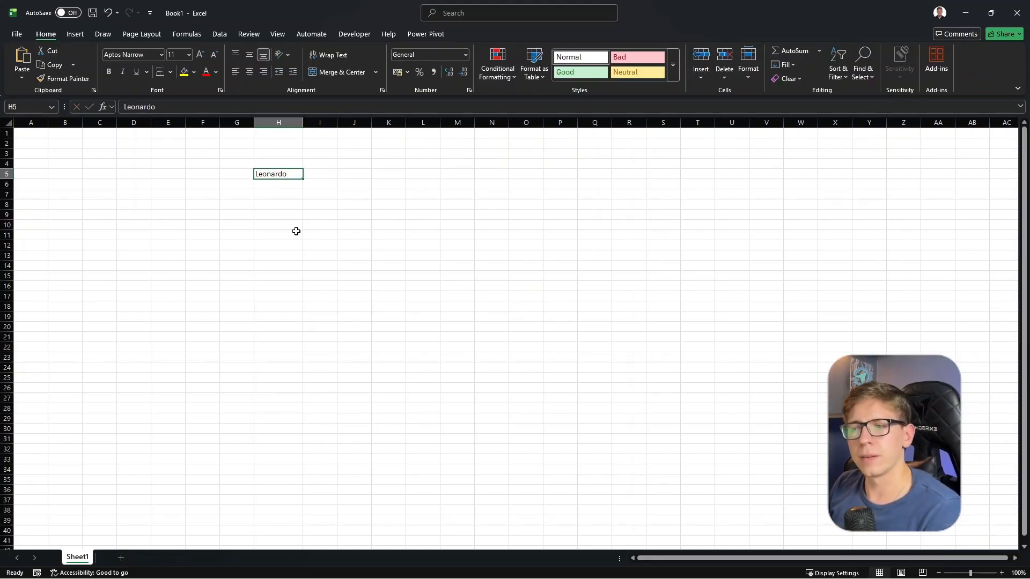
Link cell K5 to the name cell with the formula =H5 and check the formula
click(391, 178)
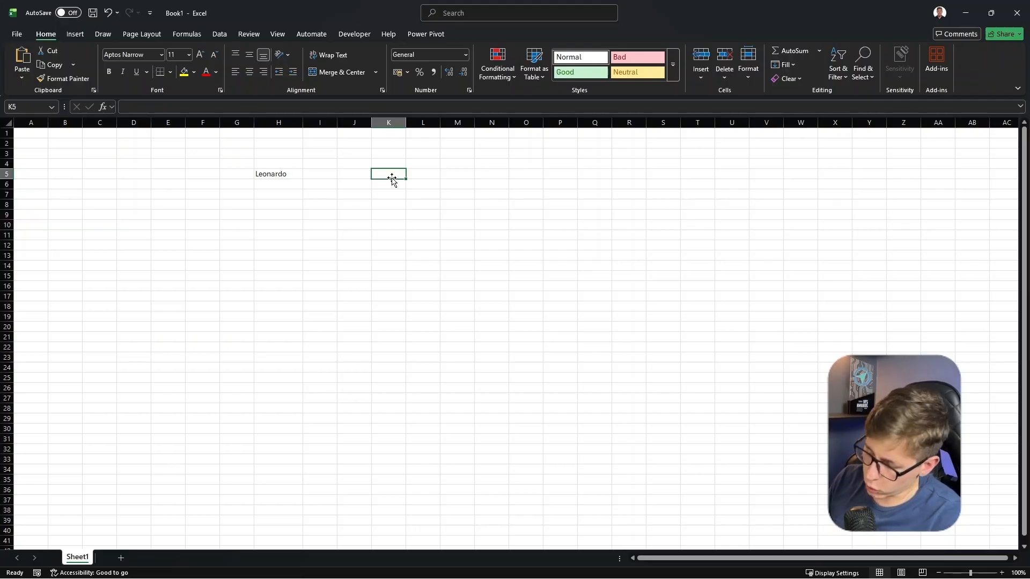
text(=)
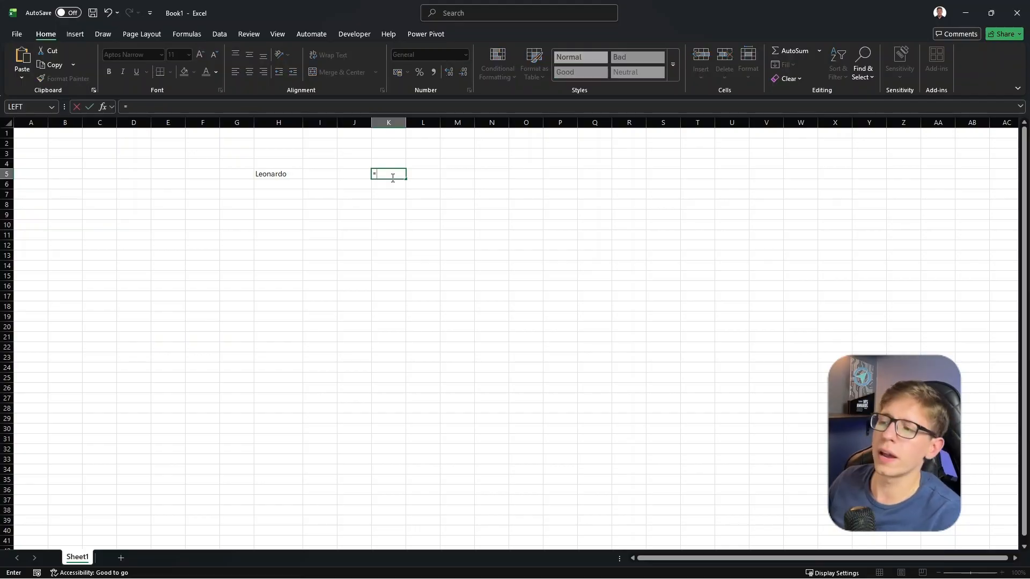
click(270, 175)
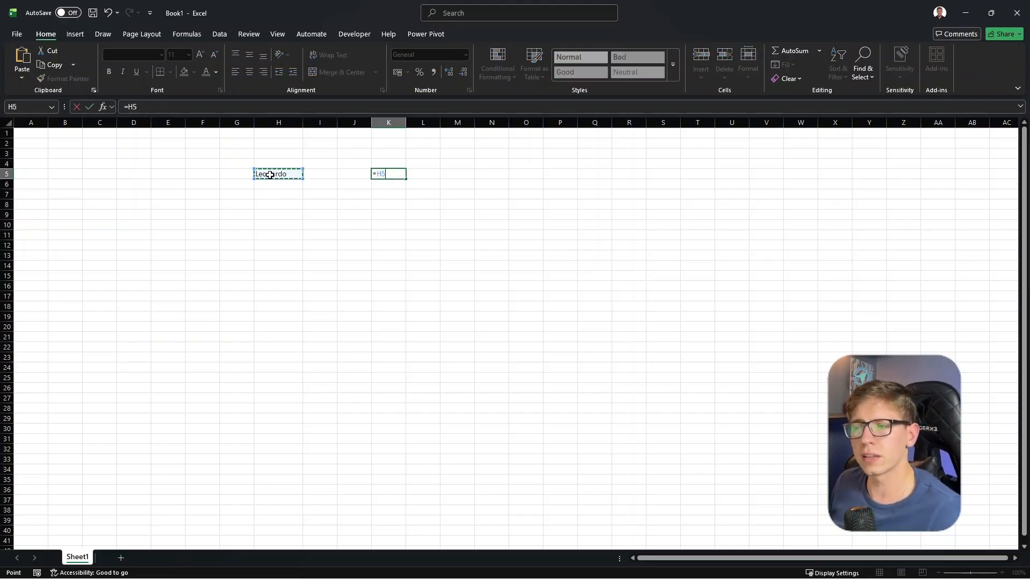
key(Return)
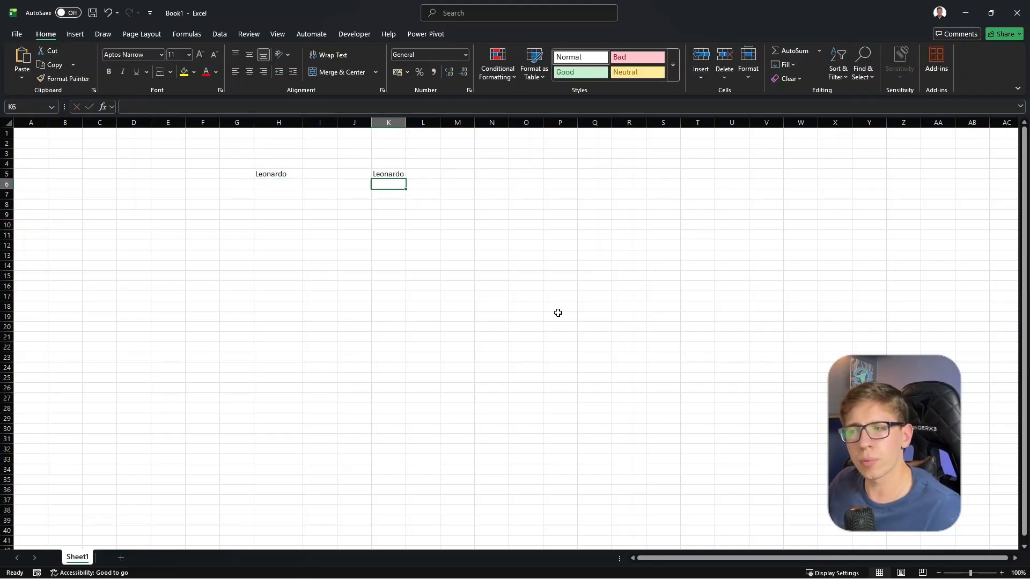
click(392, 175)
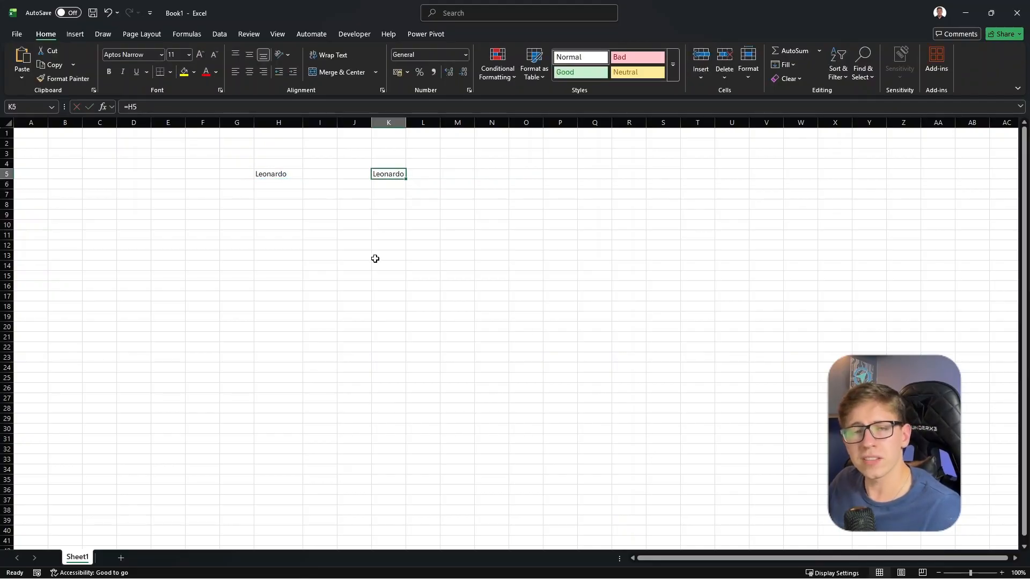
Replace the name in H5 with a different first name and compare it with the linked cell K5
click(275, 176)
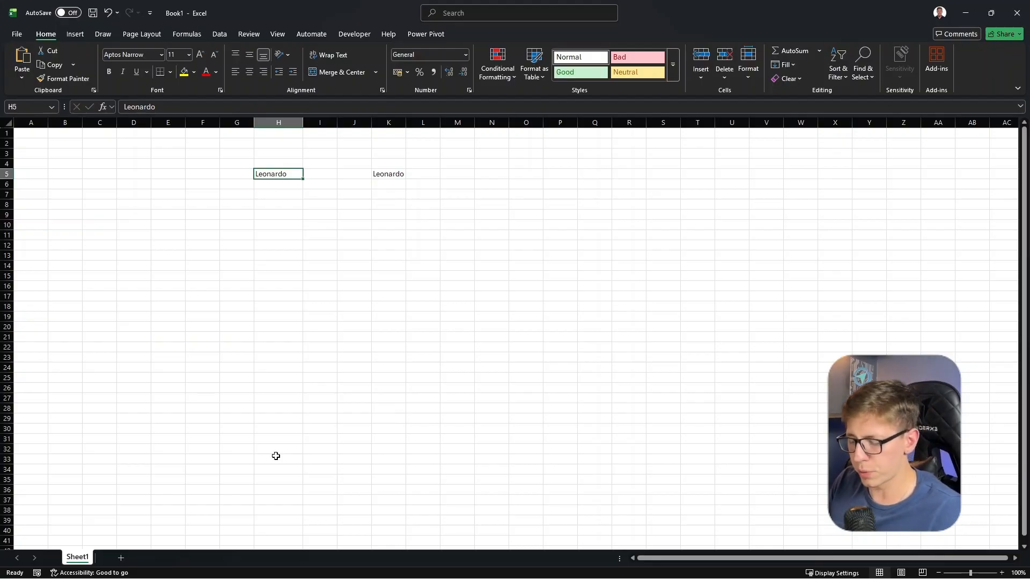
text(Joao)
key(Return)
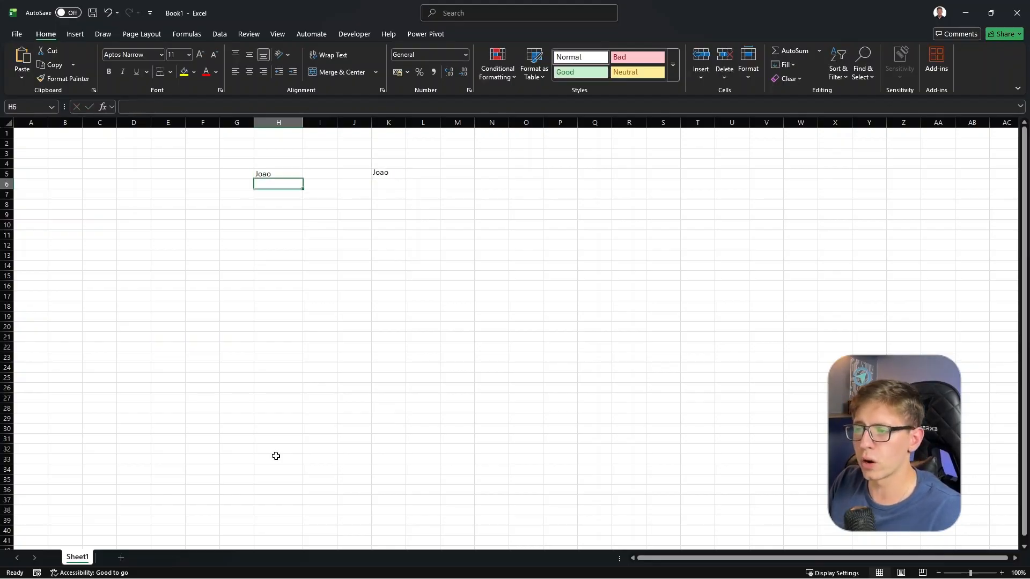
click(394, 175)
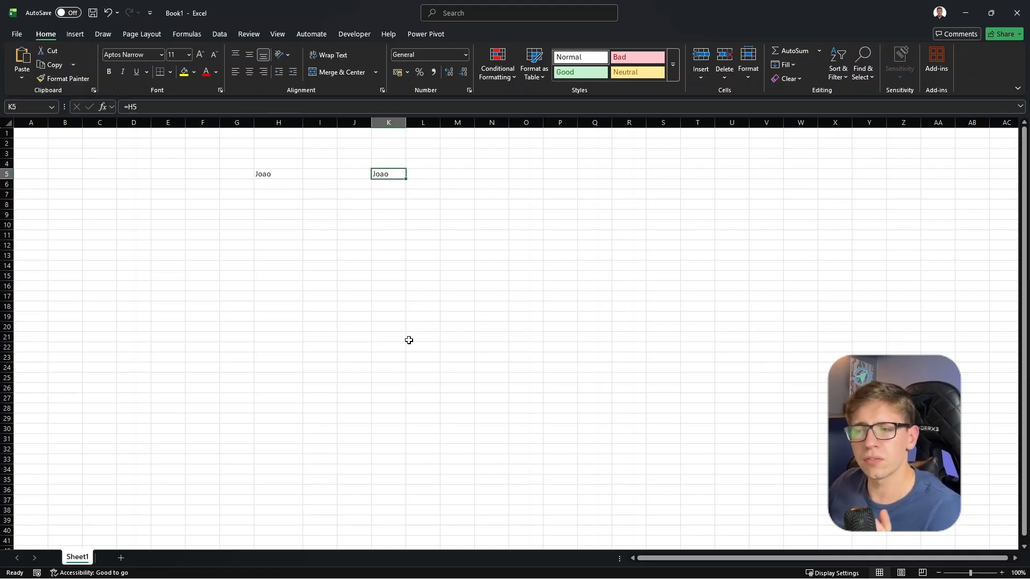
click(267, 171)
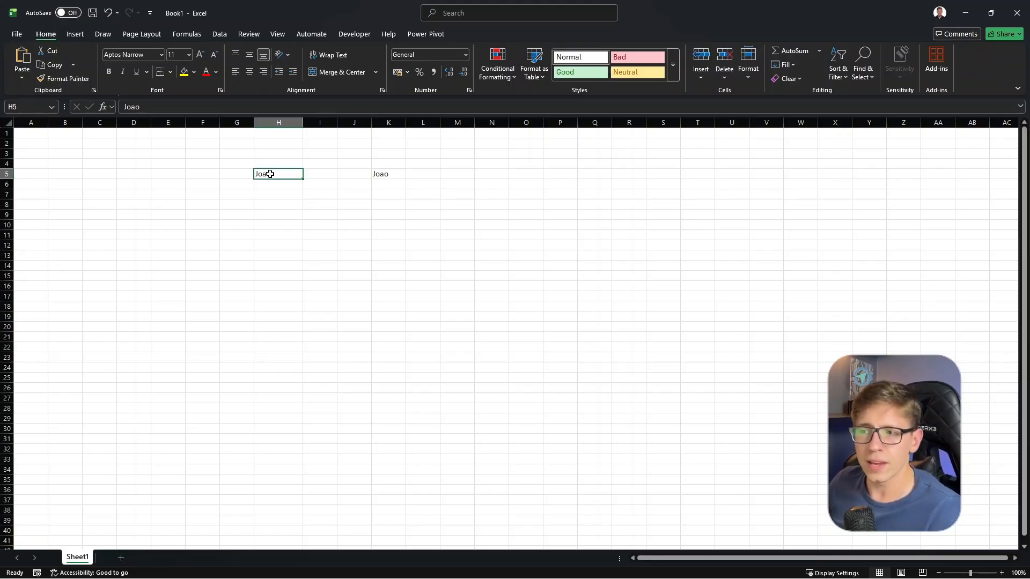
click(393, 175)
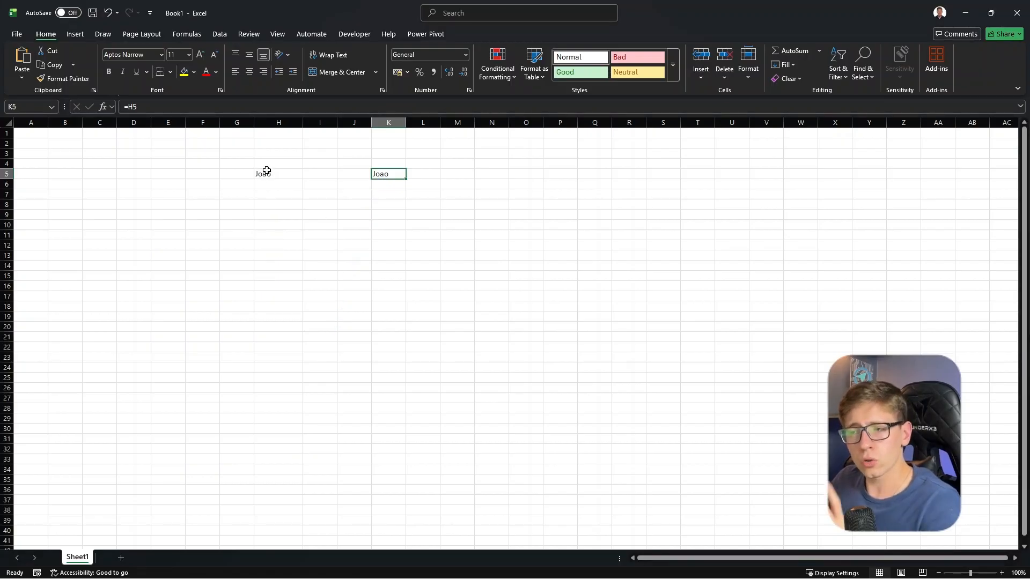
click(266, 172)
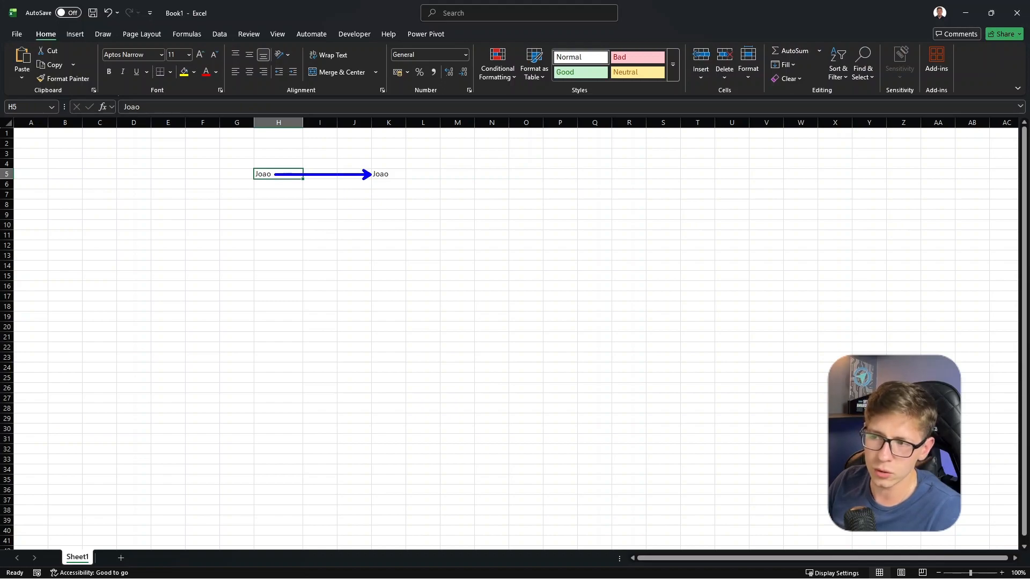
Switch back to Power Automate and insert the dynamic content Nome do Fornecedor after its label in the email body
click(628, 279)
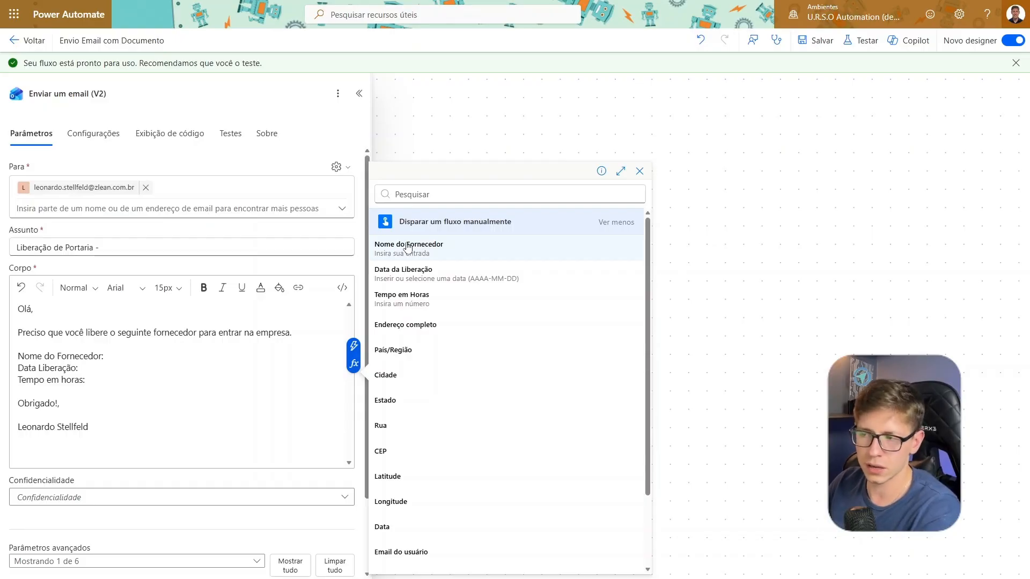
click(107, 356)
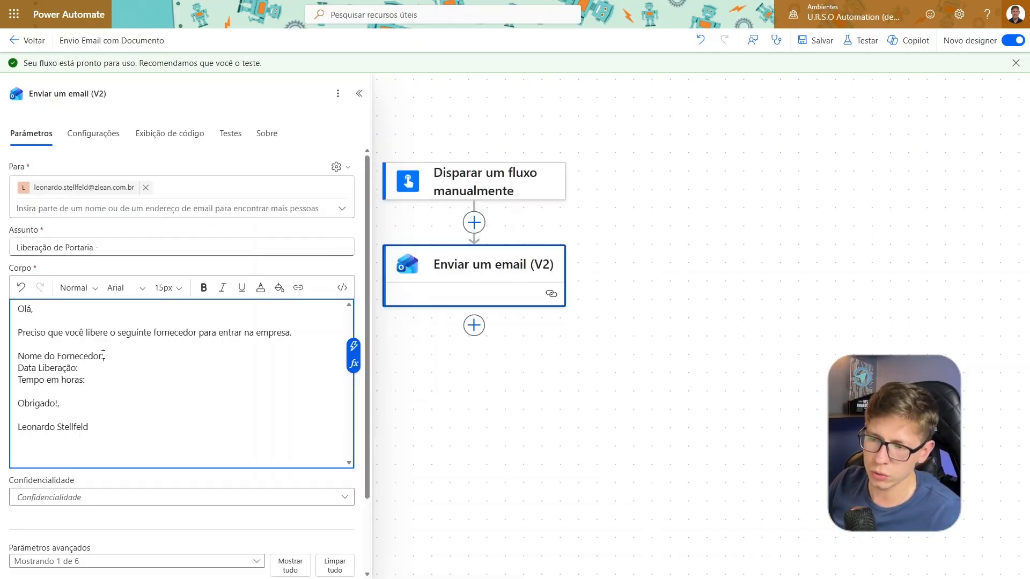
click(354, 346)
click(407, 240)
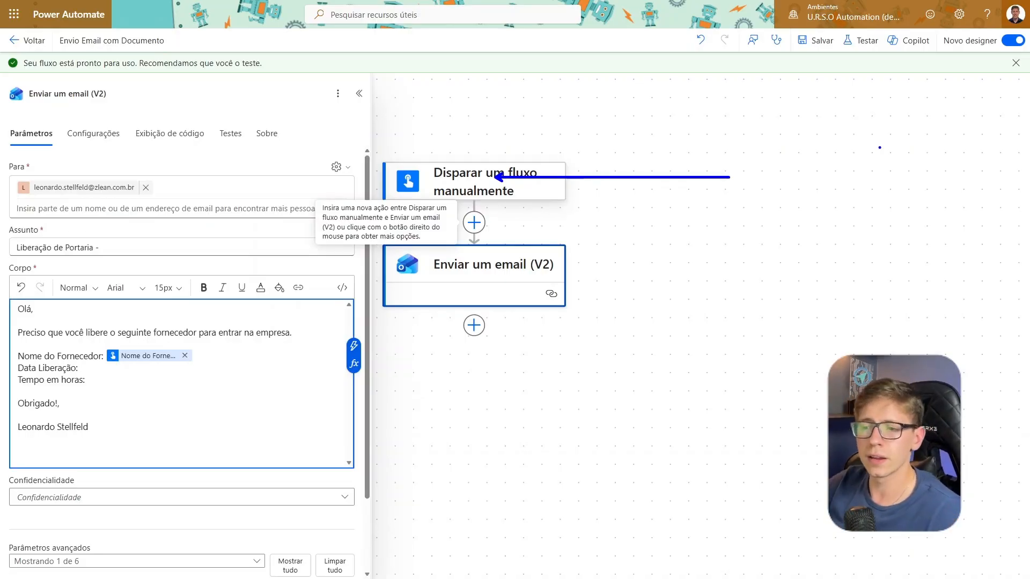
Insert the dynamic content Data da Liberação and Tempo em Horas after their matching labels in the email body
click(352, 338)
click(400, 268)
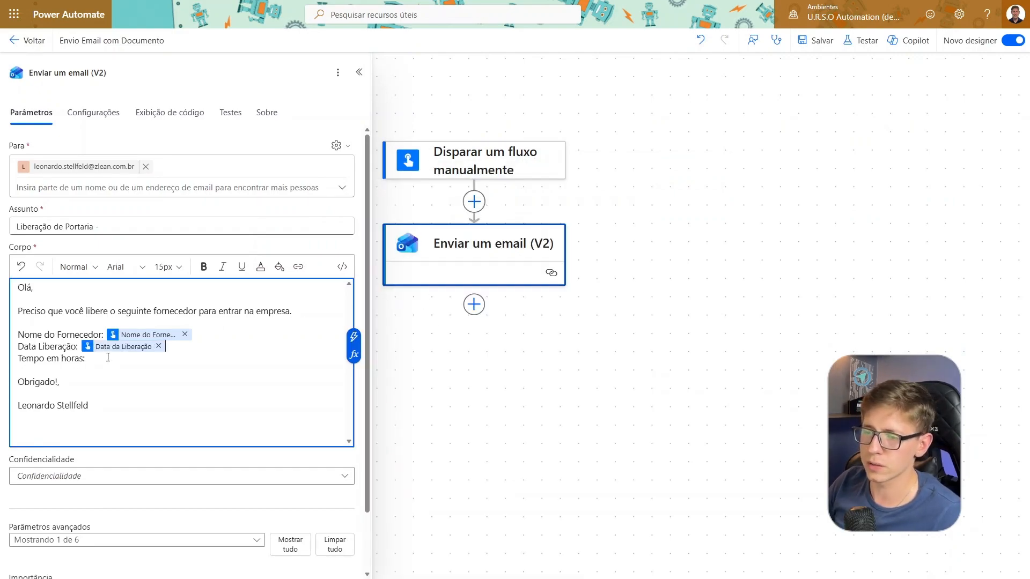
click(108, 358)
click(353, 349)
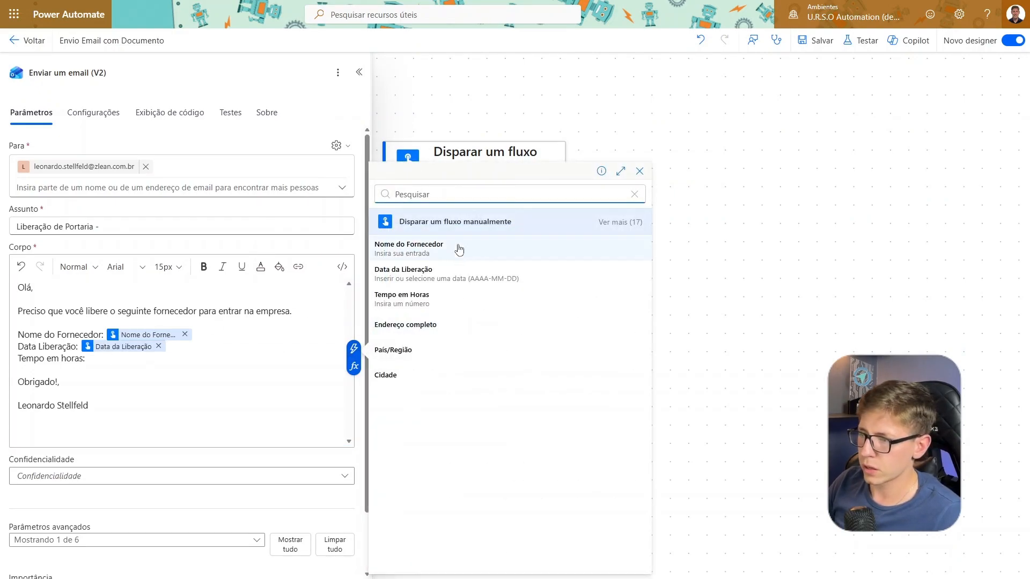
click(456, 299)
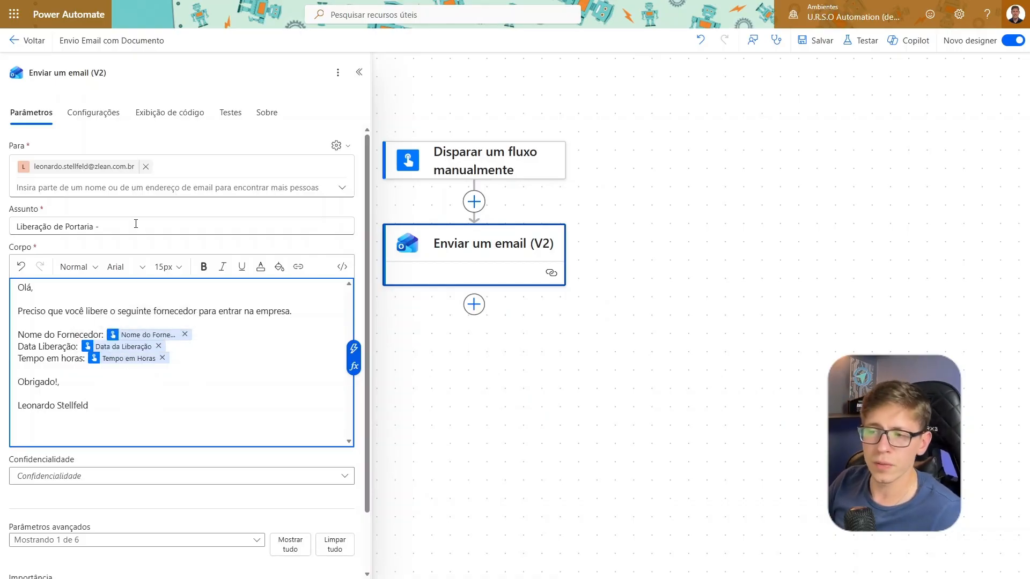
Append the dynamic content Nome do Fornecedor to the subject "Liberação de Portaria -" and save the flow
drag(117, 228, 14, 225)
click(102, 226)
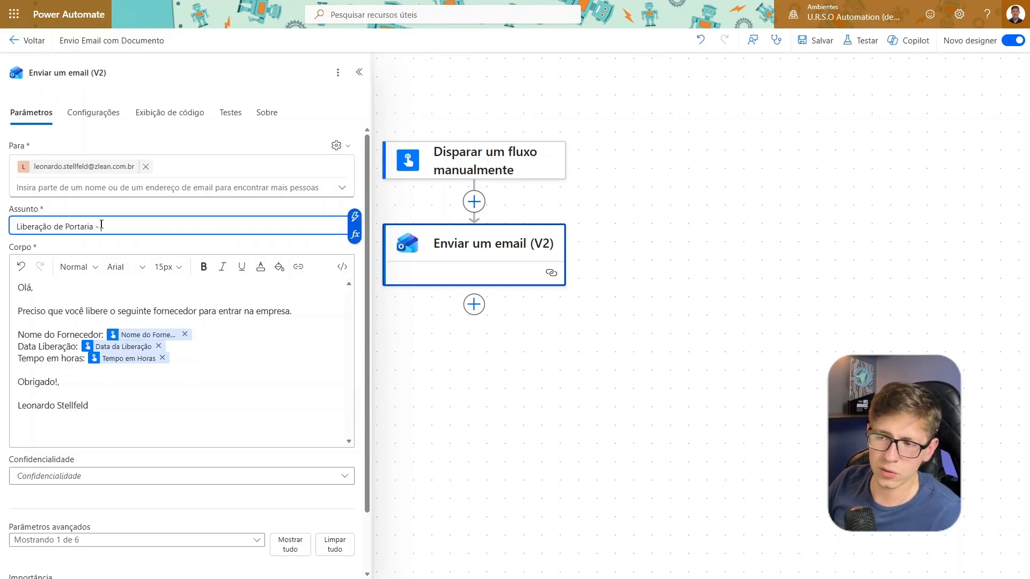
click(356, 220)
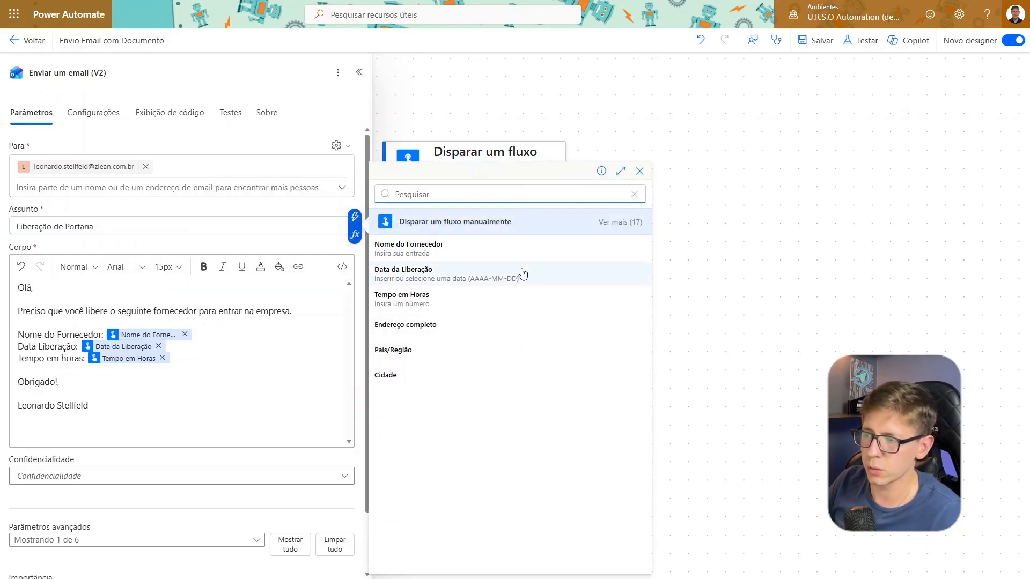
click(418, 250)
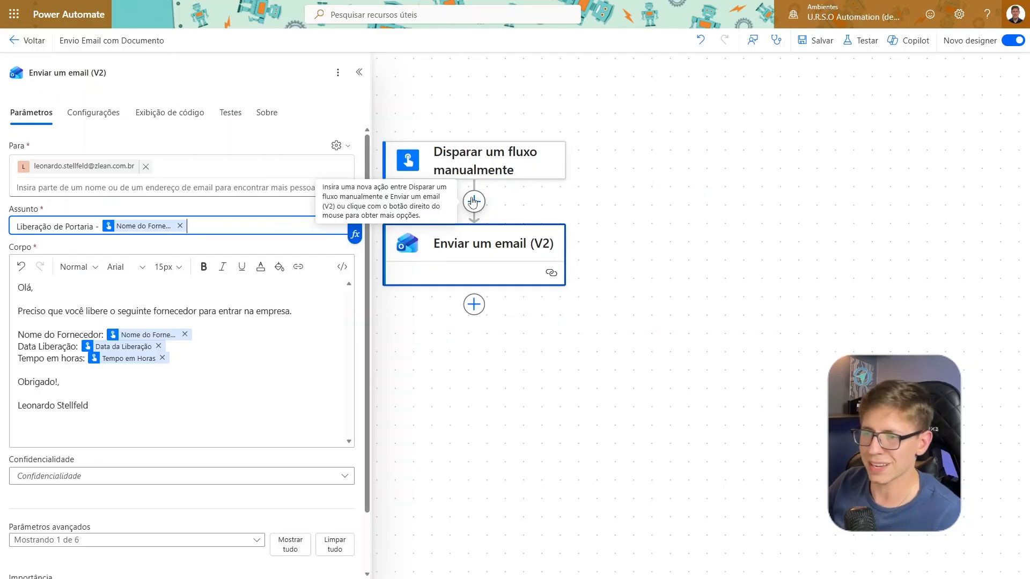
drag(573, 182, 620, 205)
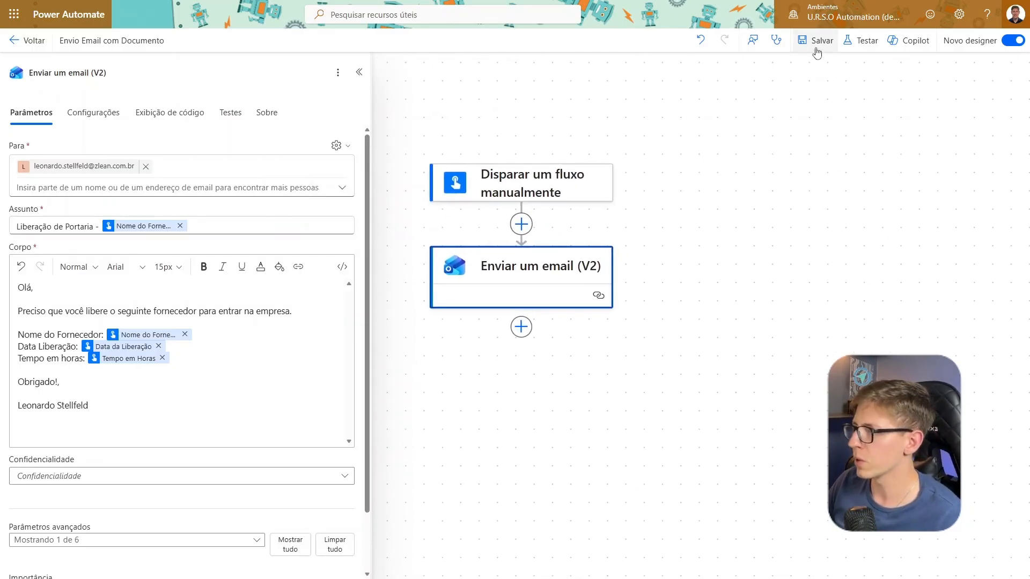
click(818, 40)
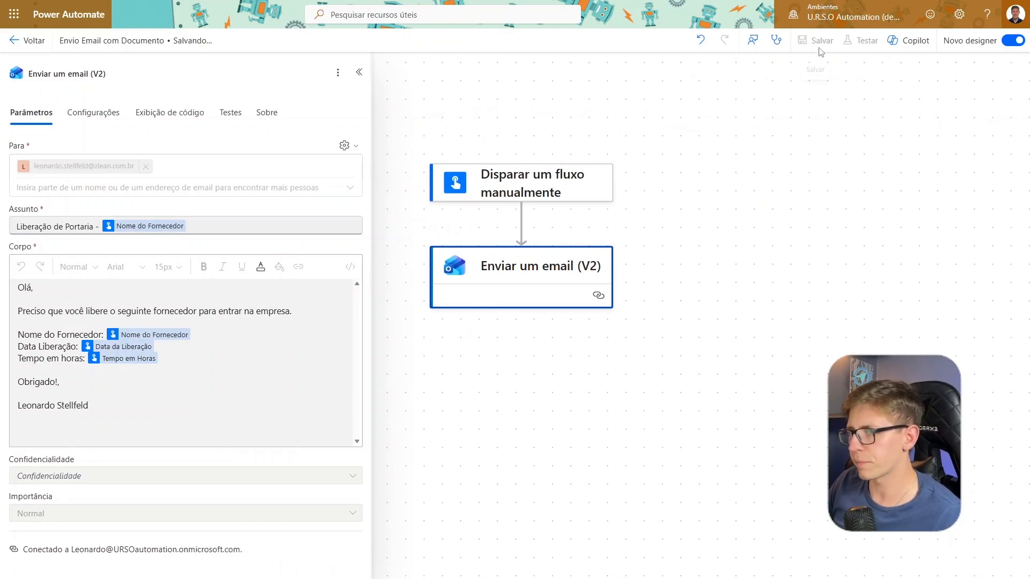
Start a manual test of the flow and try to run it with all input fields empty
click(865, 41)
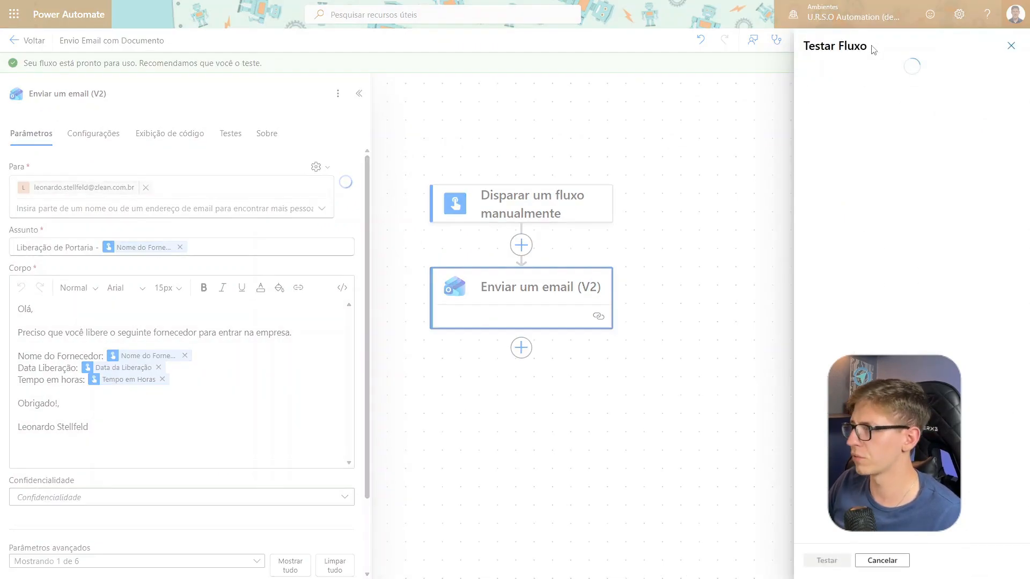
click(811, 71)
click(835, 560)
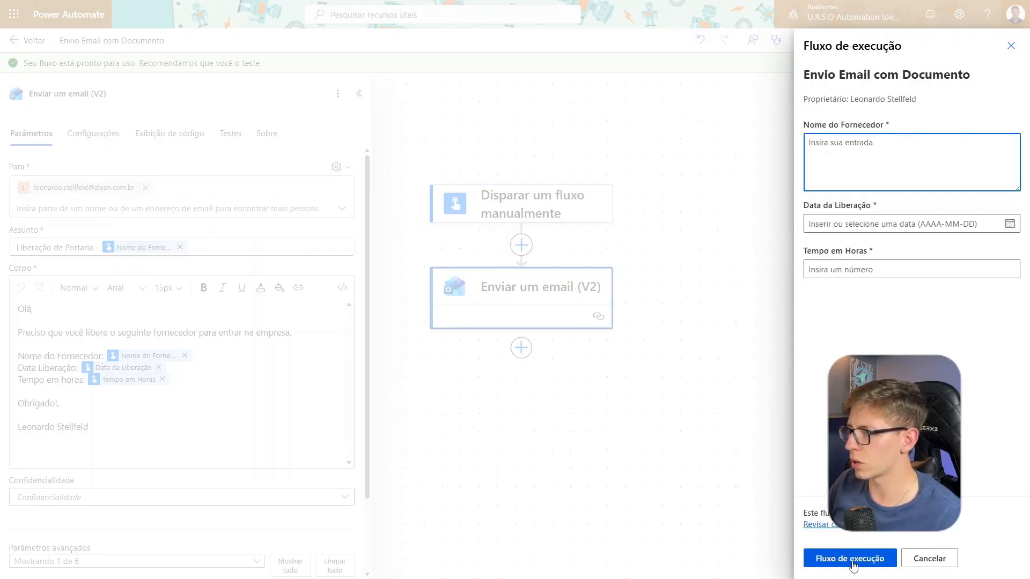
click(853, 564)
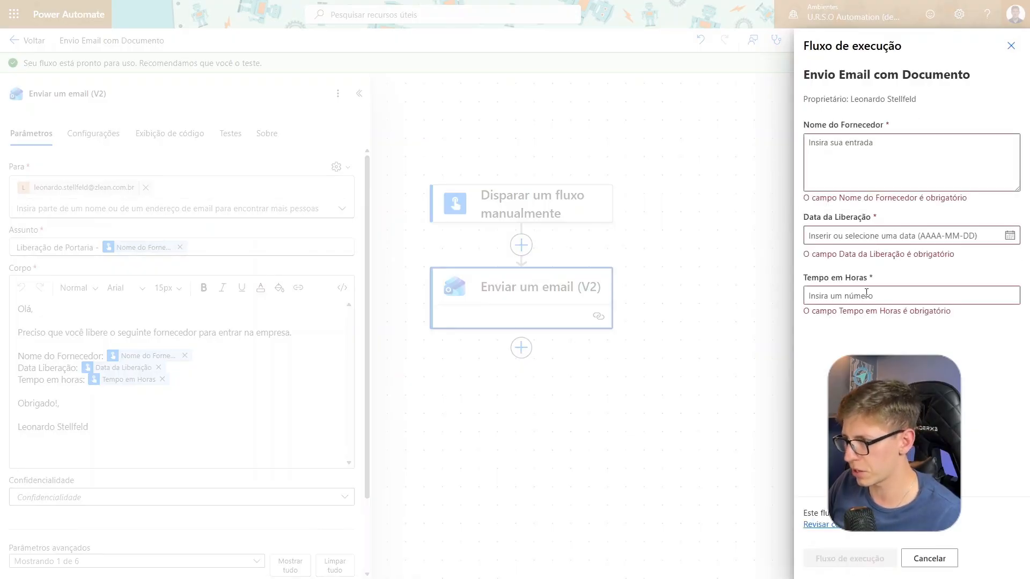
Enter ZLEAN TECH LTDA as the Nome do Fornecedor for the test run
click(867, 151)
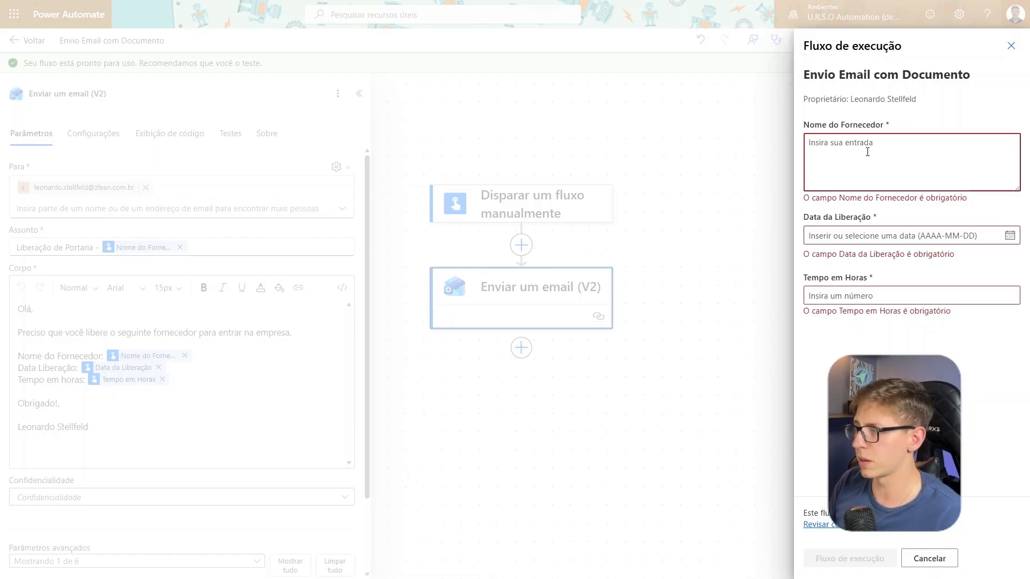
text(ZLEAN TECH)
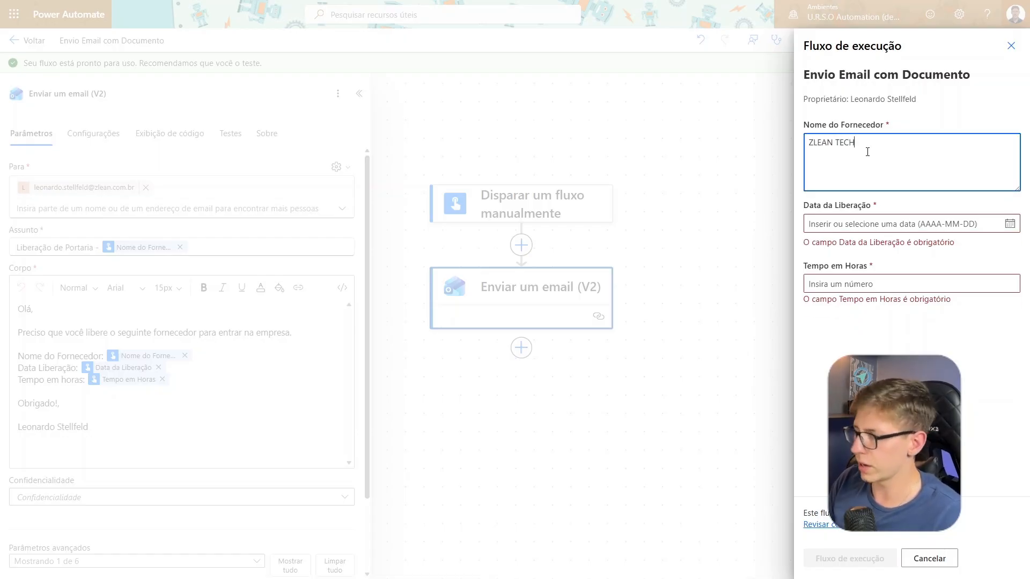
text( L)
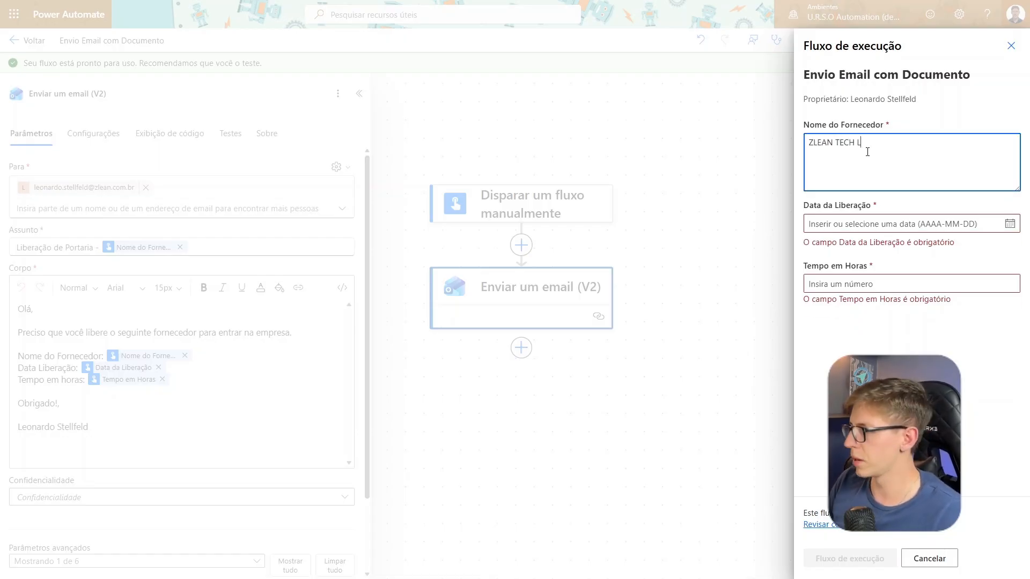
text(TDA)
drag(891, 139, 570, 152)
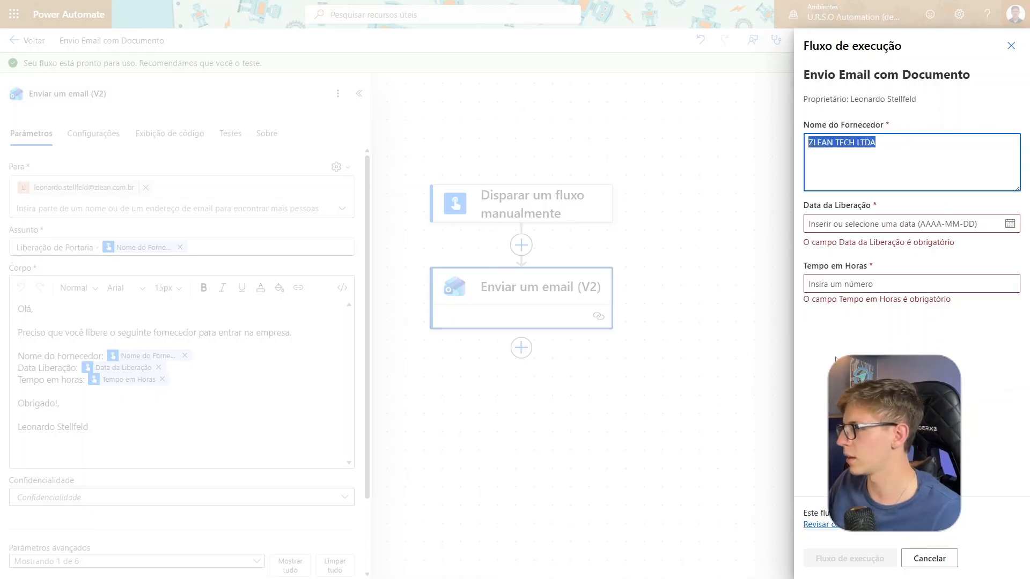
click(842, 350)
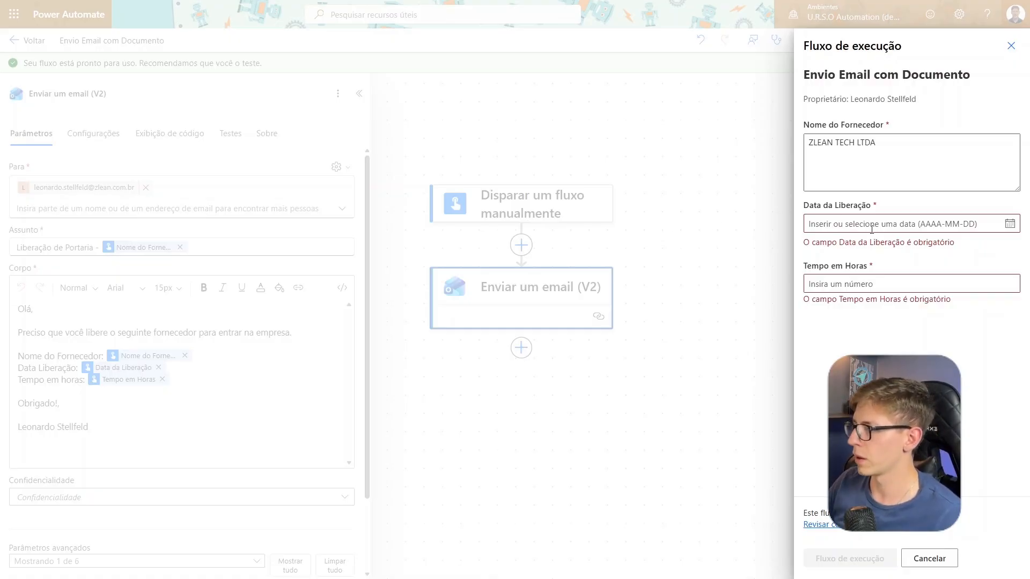
Set Data da Liberação to 2026-03-09 and Tempo em Horas to 5, run the flow and close the run form
click(891, 224)
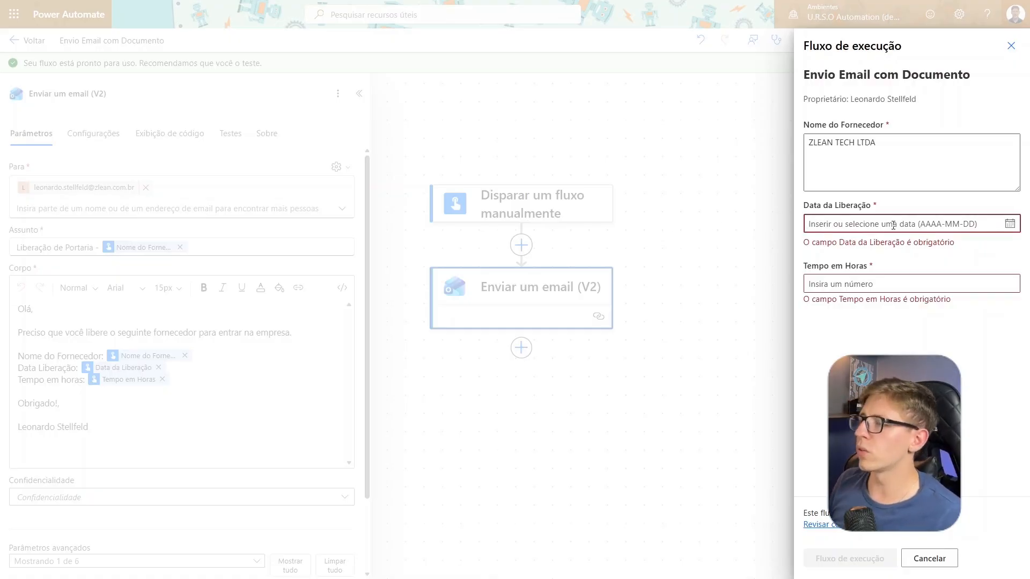
click(1010, 224)
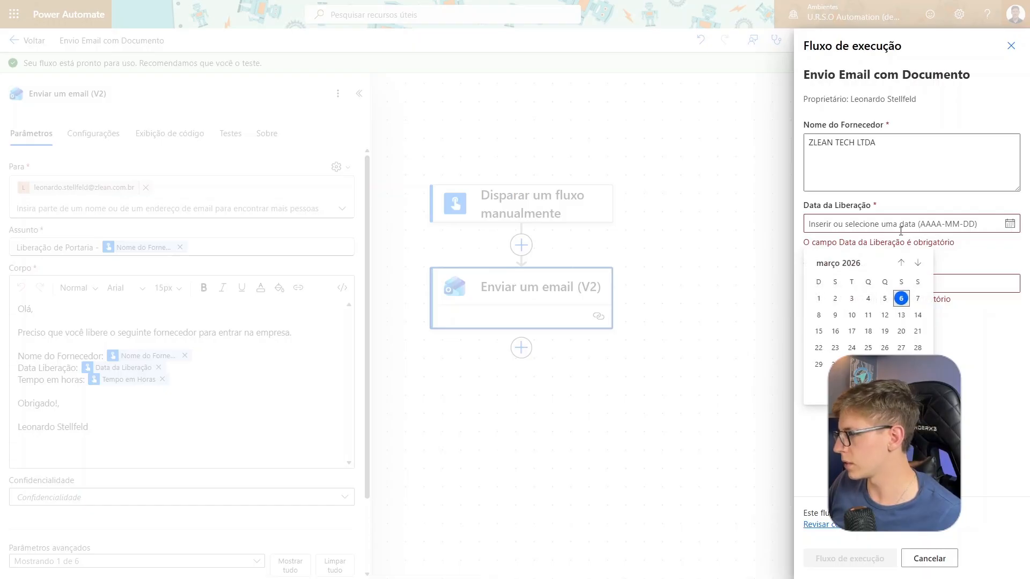
click(835, 315)
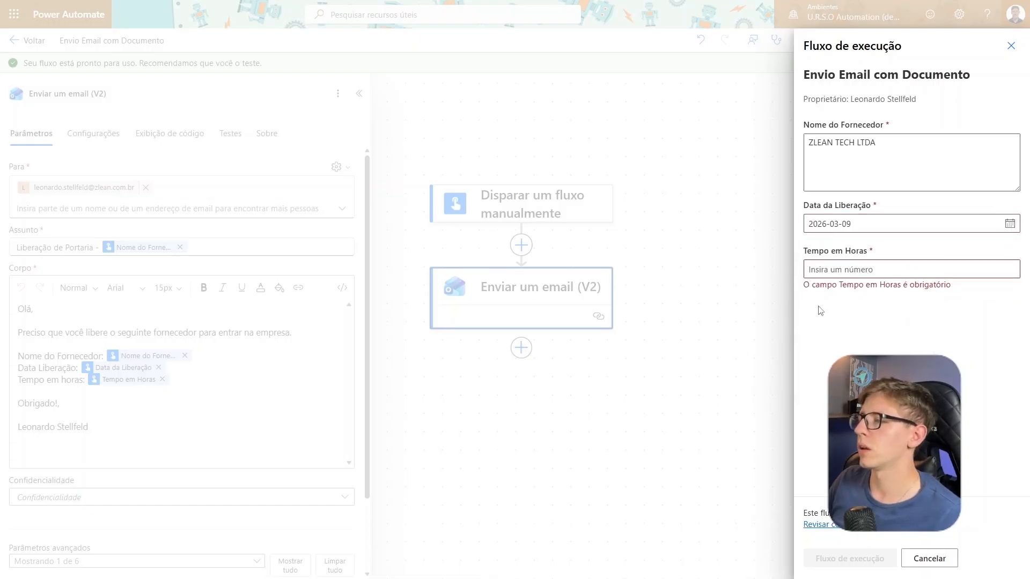
key(Tab)
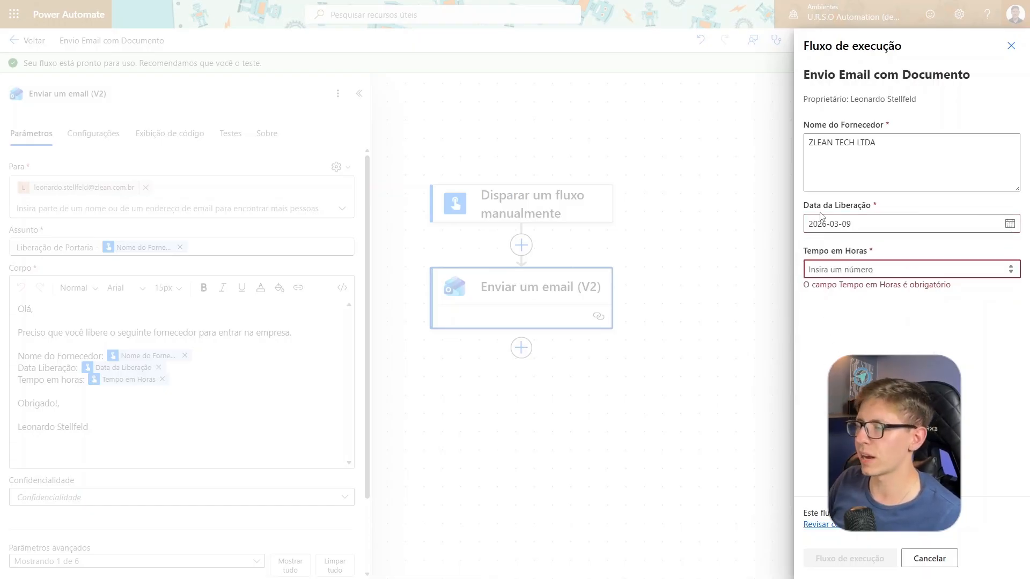
text(5)
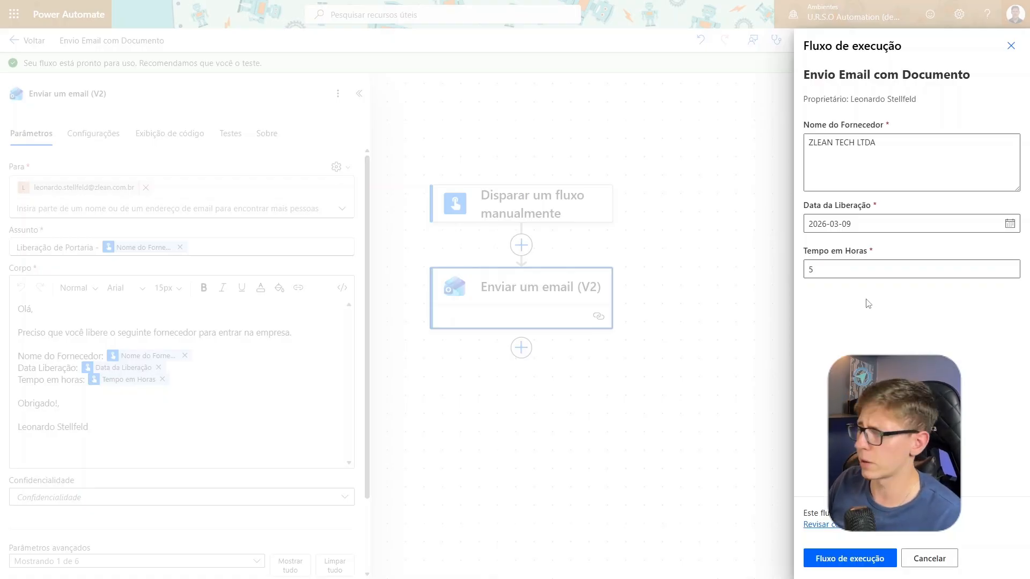
click(850, 558)
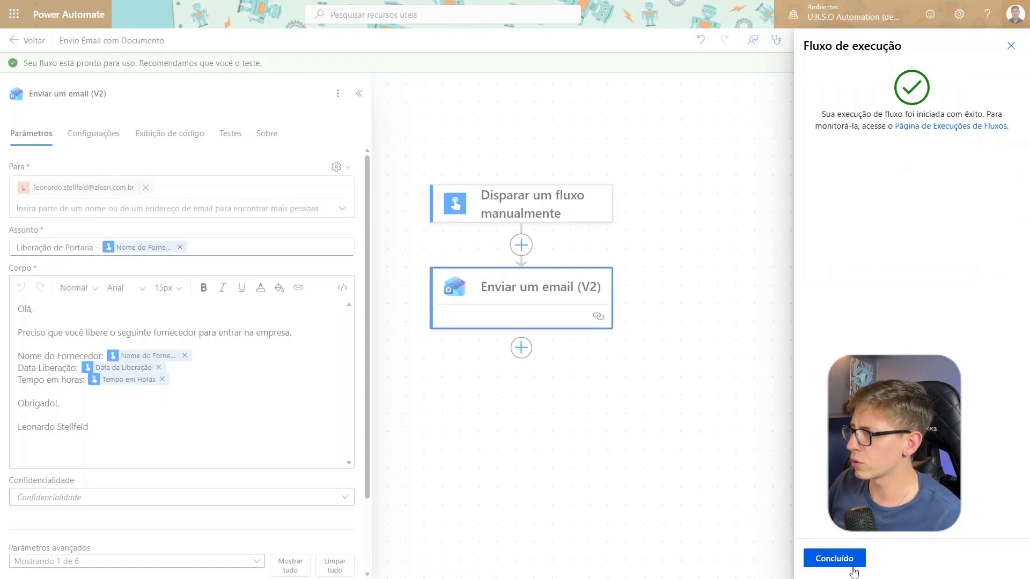
click(850, 561)
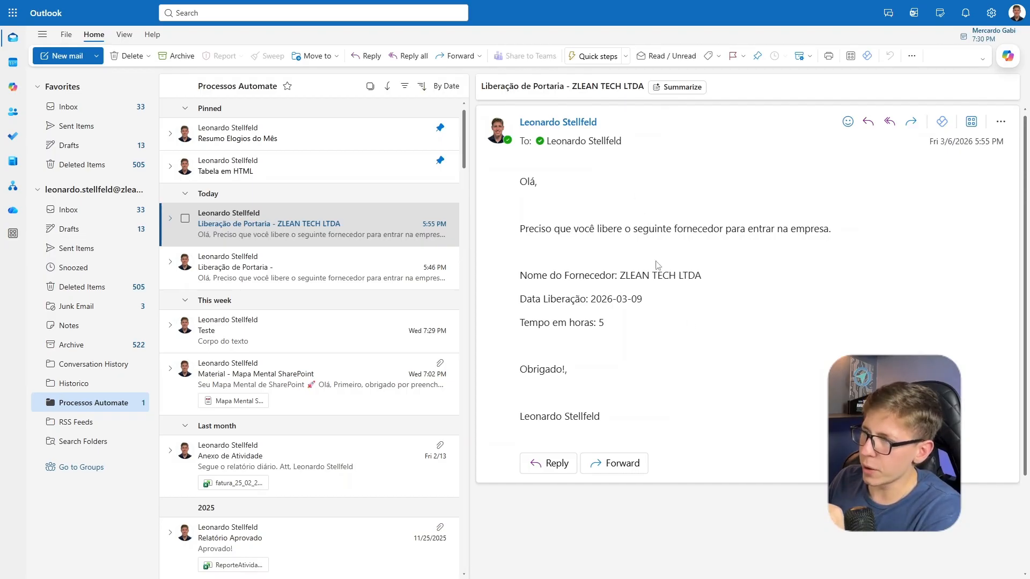
Switch to Outlook and check the supplier name, release date and hours in the subject and body of the received email
drag(574, 84, 648, 89)
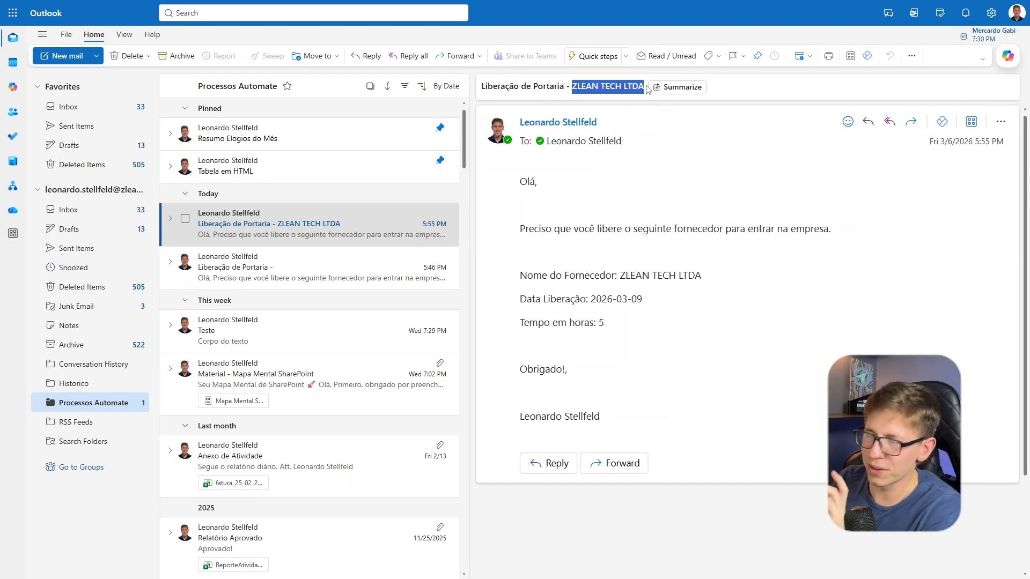
click(616, 291)
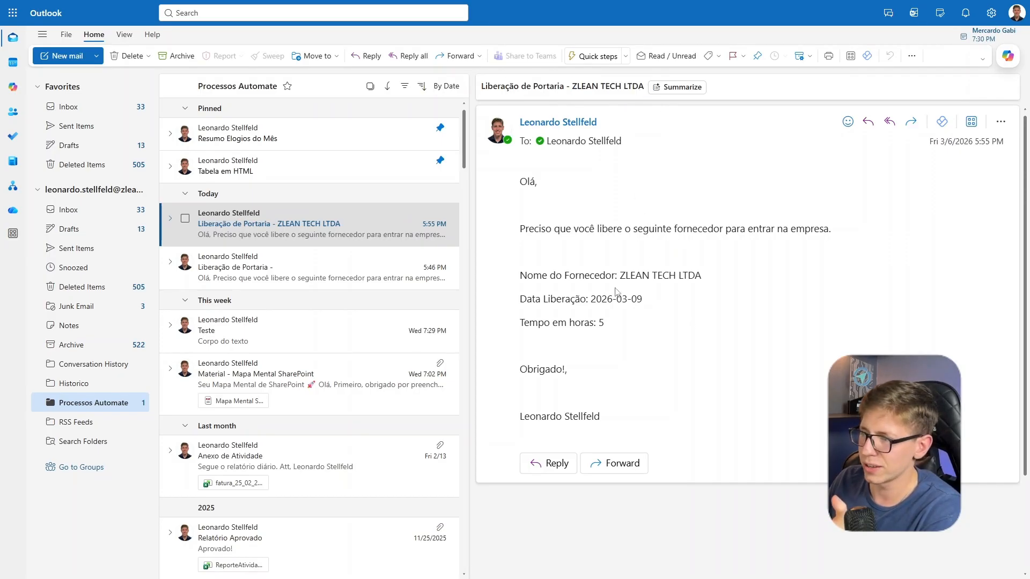
drag(589, 299, 653, 302)
click(694, 348)
drag(598, 323, 633, 323)
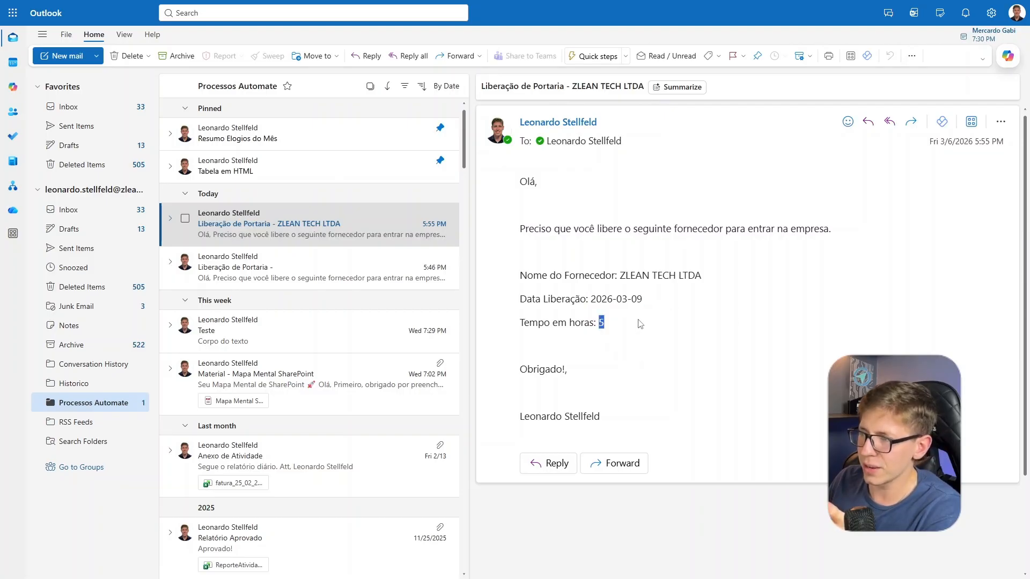
click(696, 368)
drag(651, 416, 528, 119)
click(756, 307)
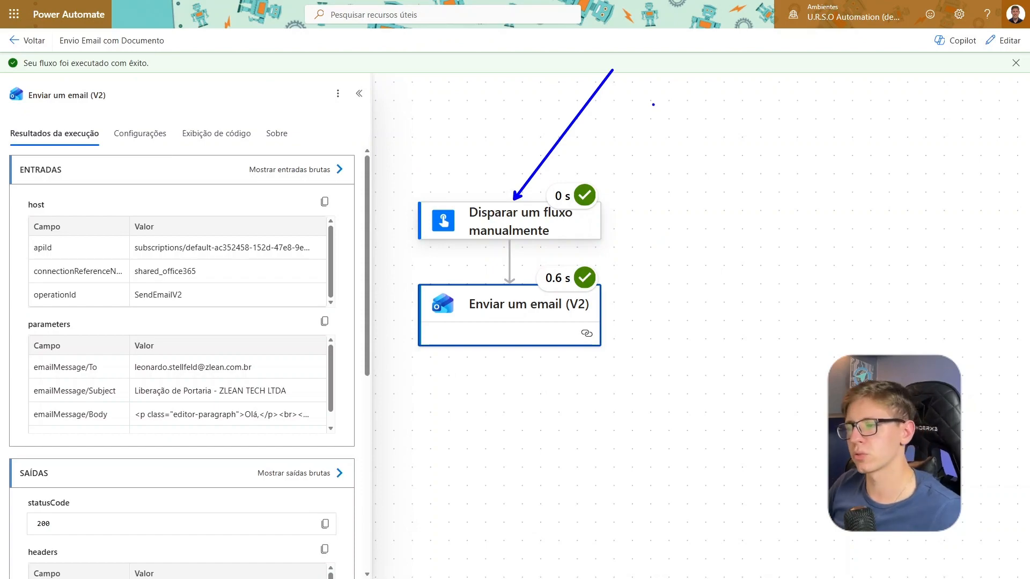
key(Escape)
mouse_move(655, 117)
mouse_down()
mouse_move(604, 115)
mouse_move(632, 117)
mouse_up()
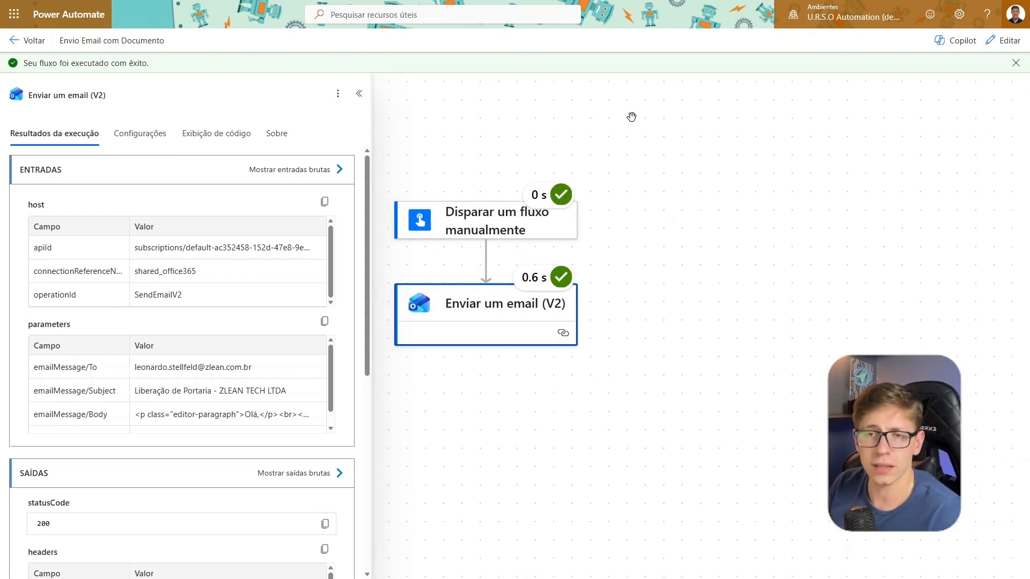
drag(685, 221, 719, 237)
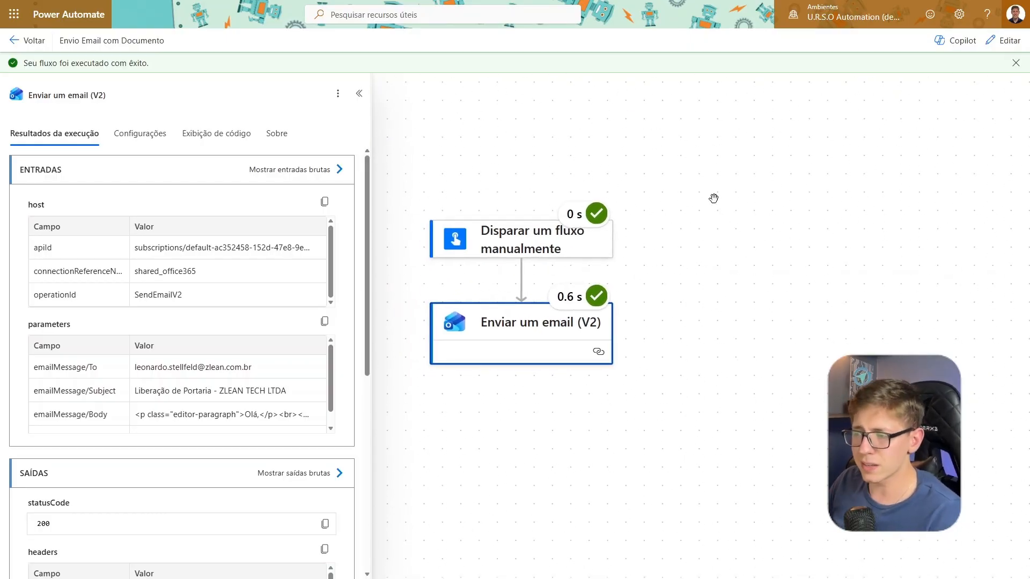
Leave the run results and the flow designer, and return to the list of cloud flows
click(26, 41)
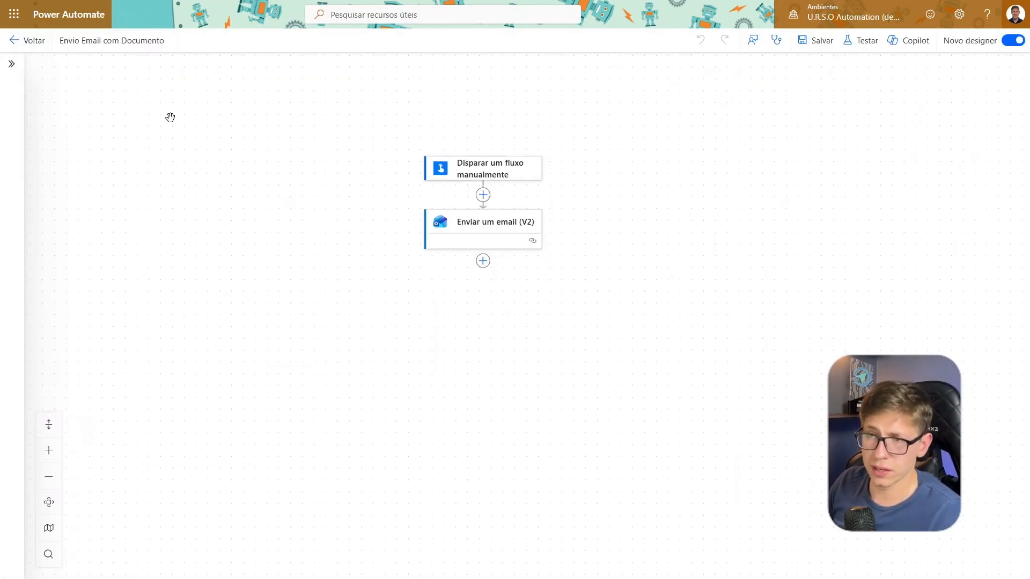
click(30, 47)
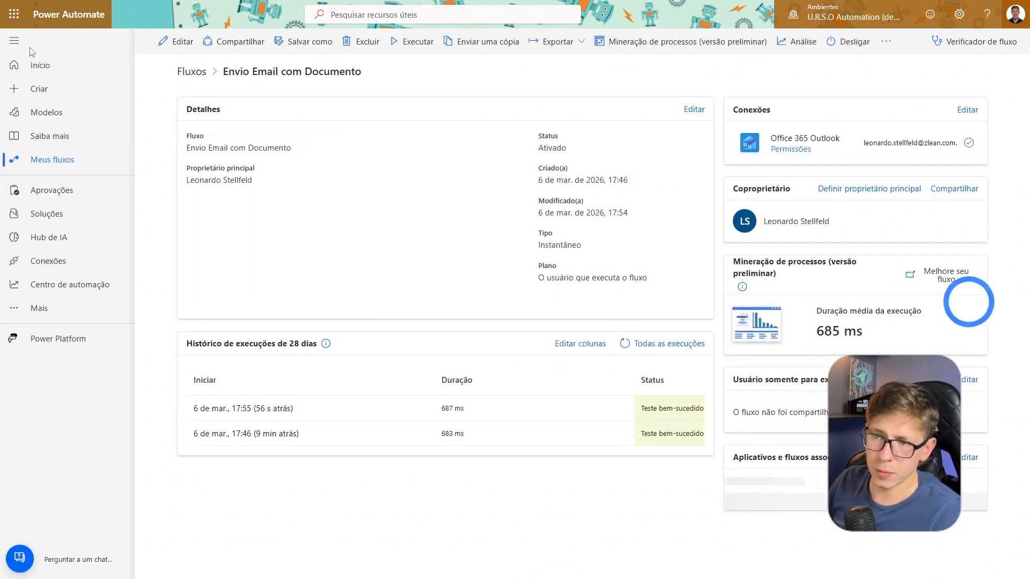
click(59, 166)
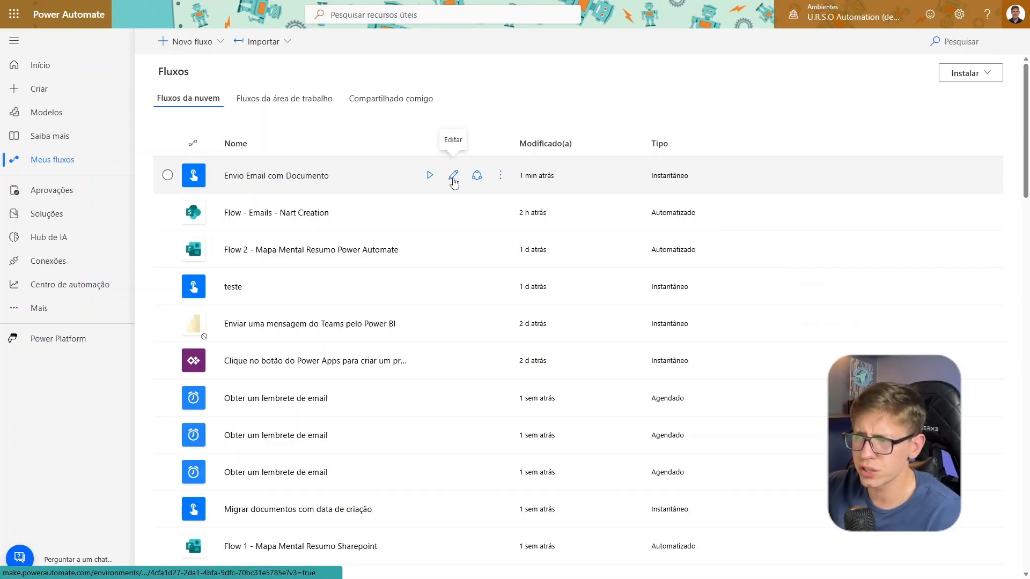
View the run form of Envio Email com Documento from the flow list and close it without running
click(453, 177)
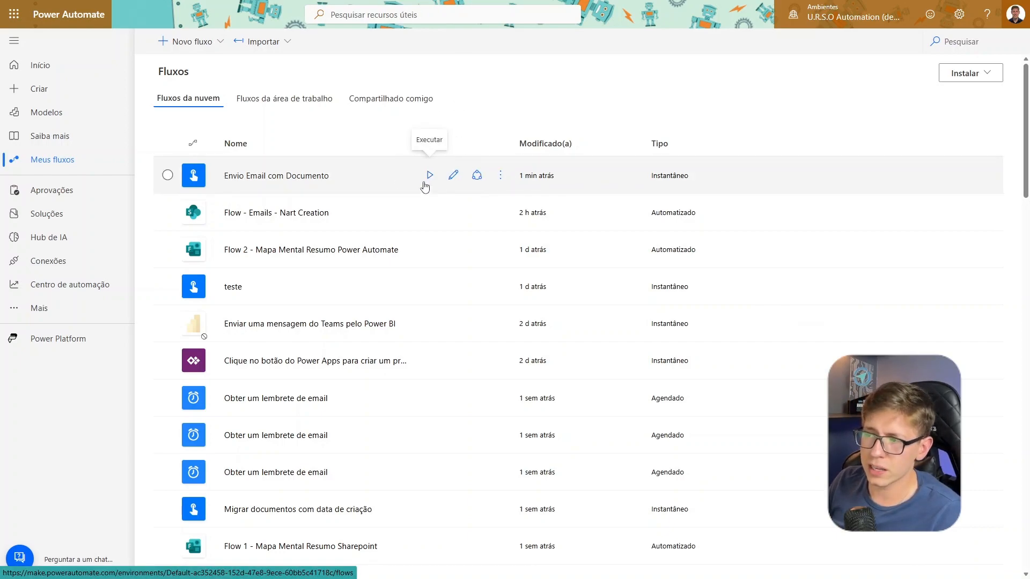
click(429, 187)
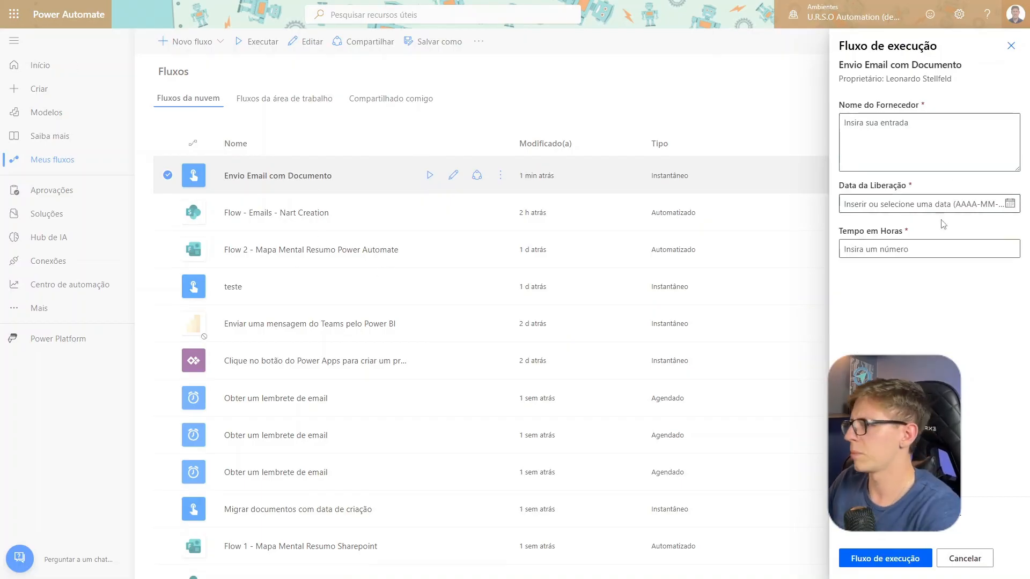
click(1011, 46)
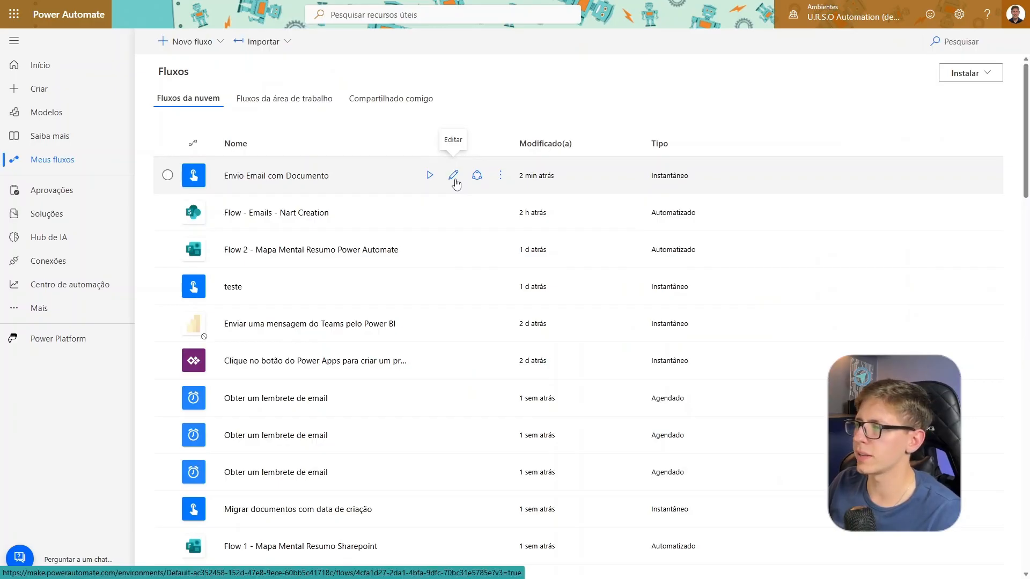
Open the flow Envio Email com Documento for editing from the flow list
click(454, 176)
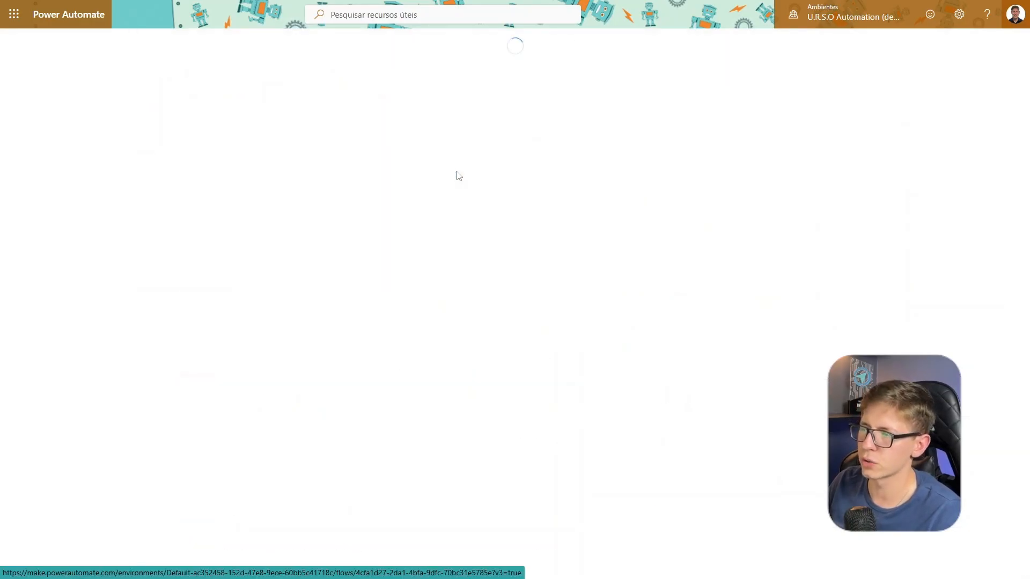
scroll(333, 214, up, 1)
drag(334, 211, 315, 252)
scroll(338, 251, up, 3)
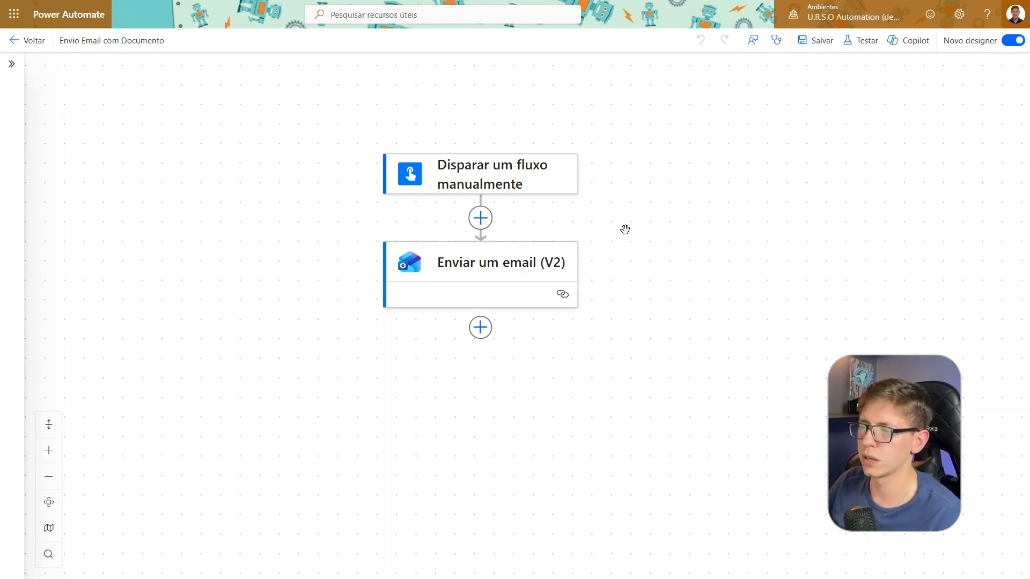
mouse_move(626, 229)
mouse_down()
mouse_move(637, 230)
mouse_move(619, 234)
mouse_up()
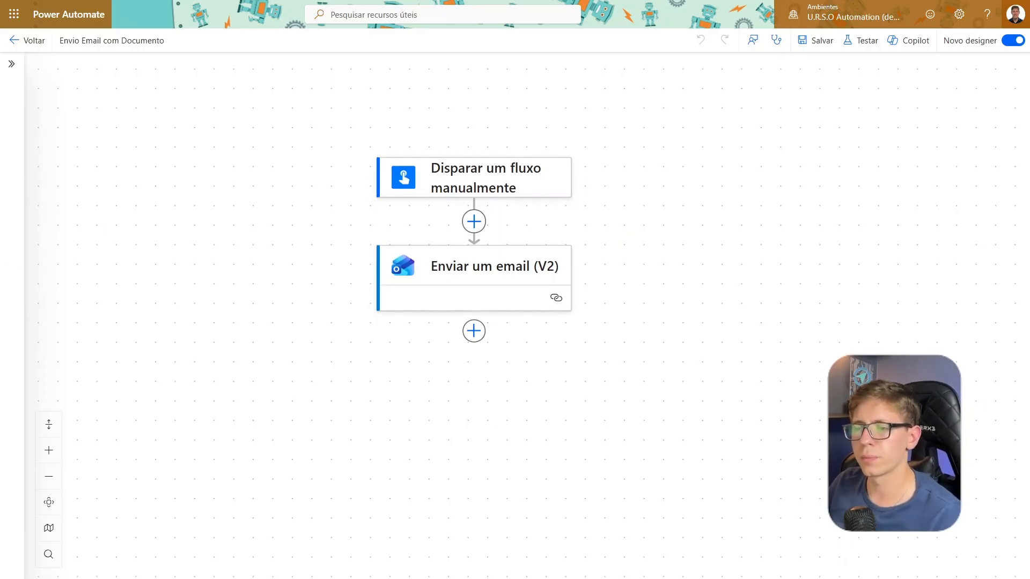
Switch to the SharePoint site SiteExemplo and upload Fundo Redondo Cantos.png to its Documentos library
click(14, 14)
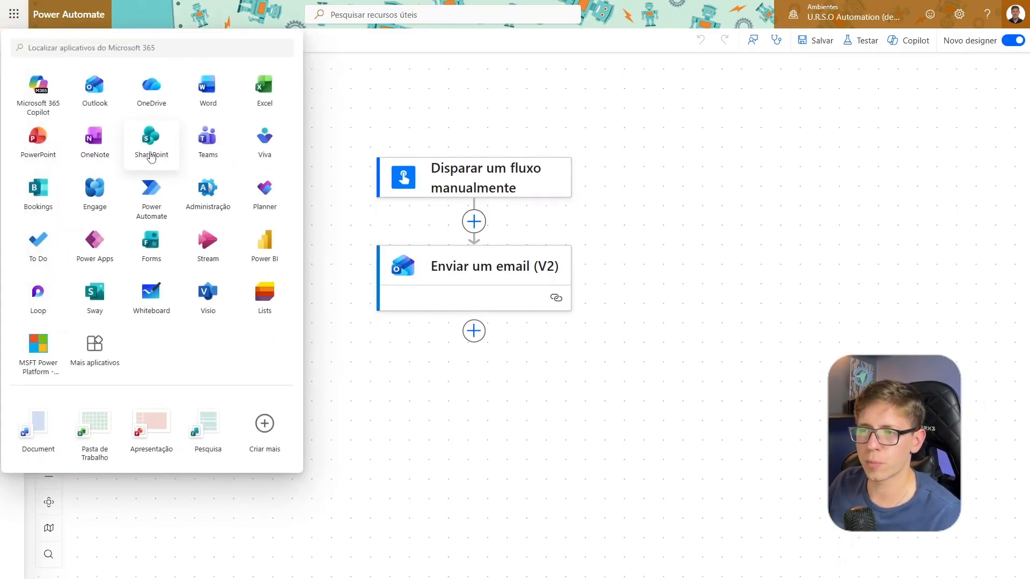
click(151, 155)
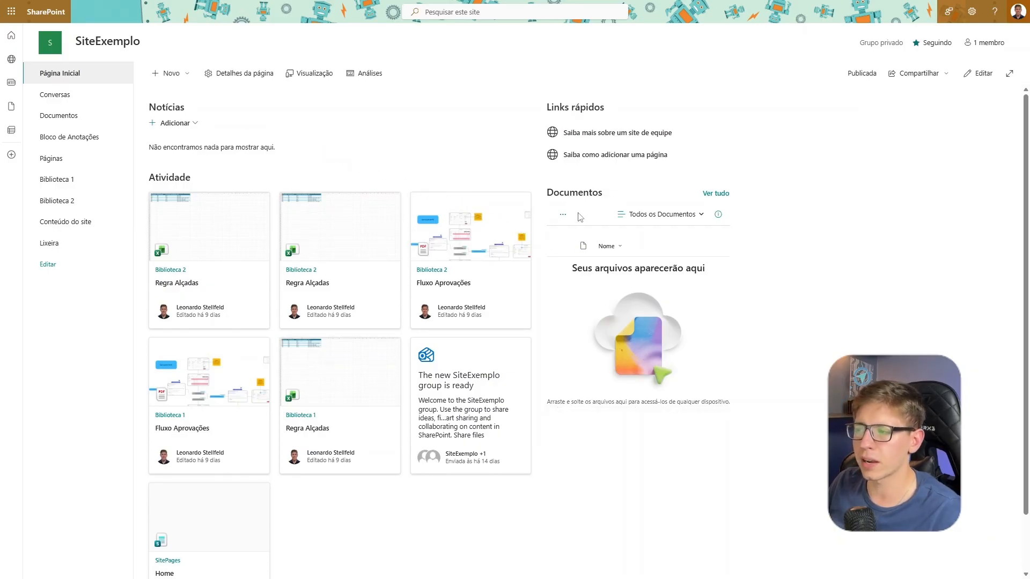
drag(546, 192, 578, 200)
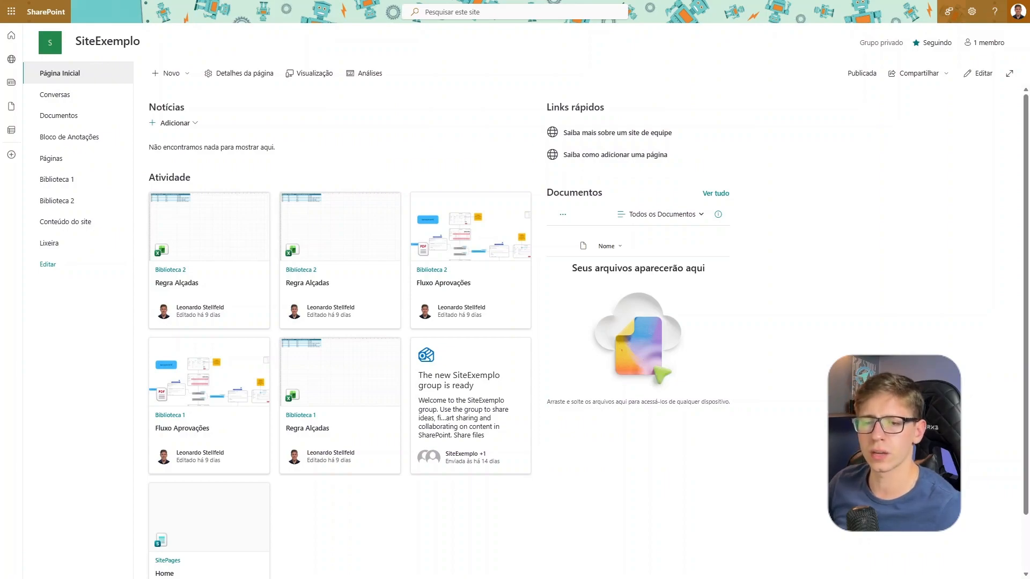
drag(546, 355, 645, 310)
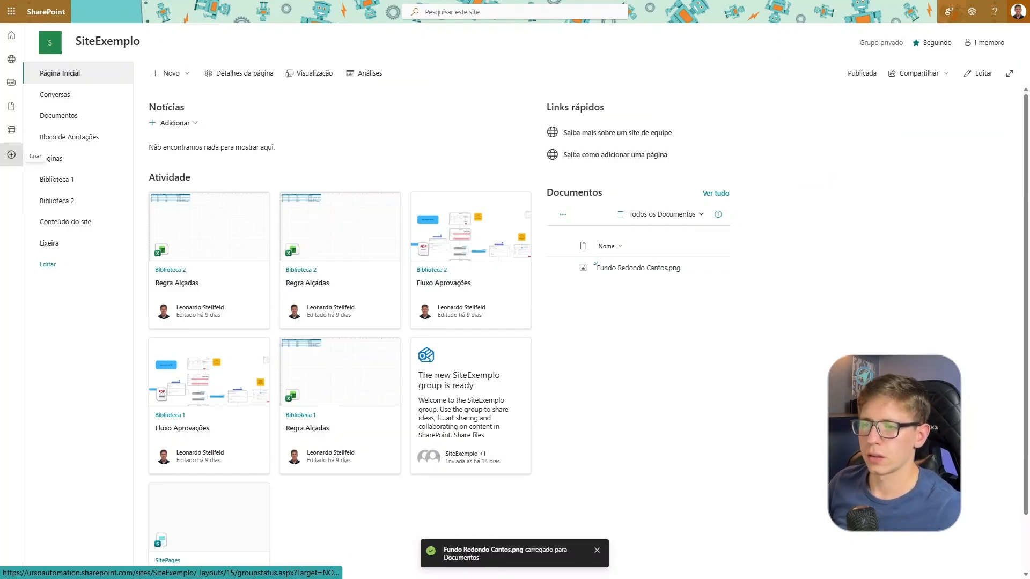
Open the Documentos library to examine its contents, and switch back to the flow designer in Power Automate
click(95, 126)
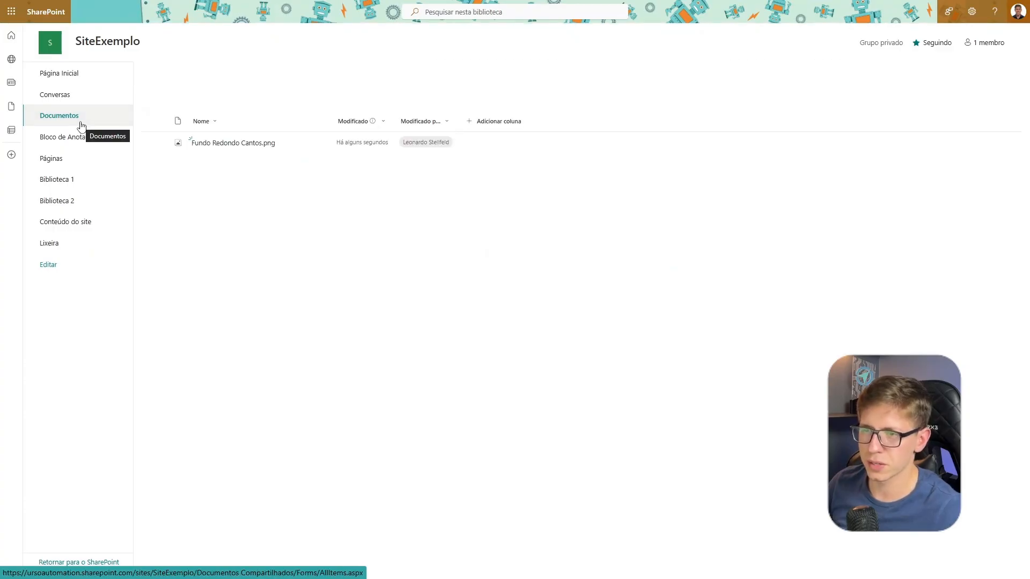
drag(732, 219, 142, 52)
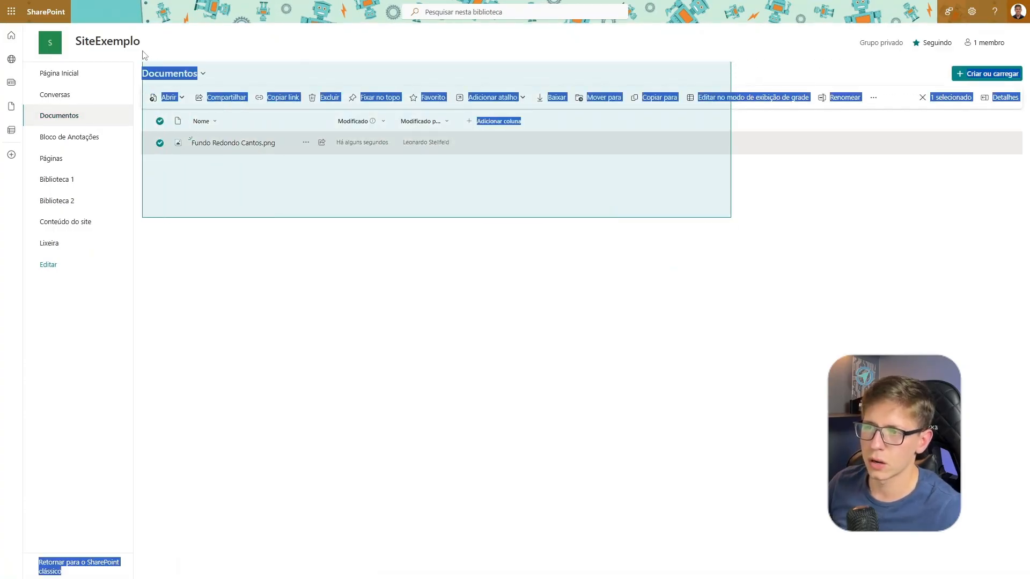
drag(619, 200, 136, 55)
click(324, 224)
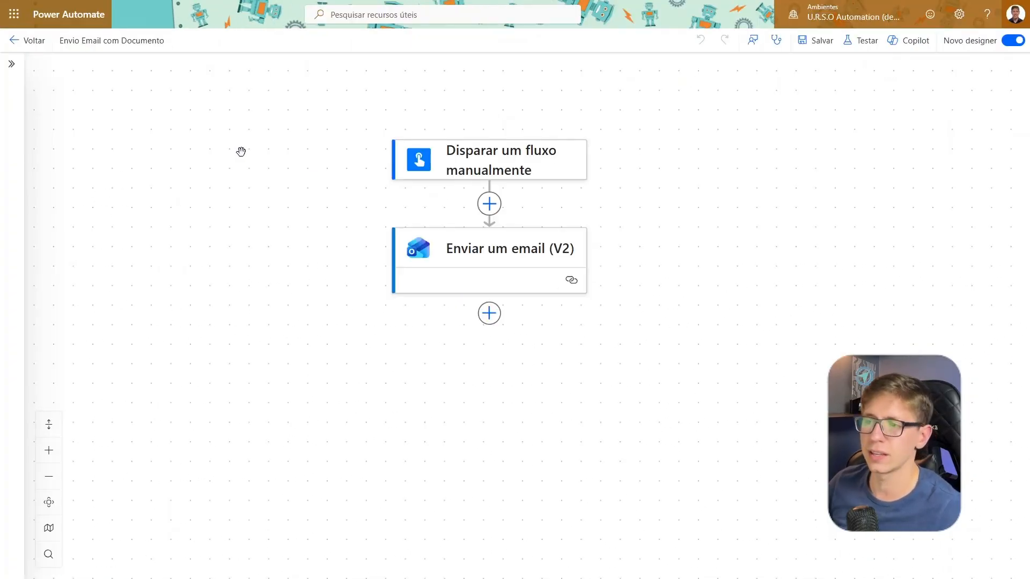
drag(787, 282, 767, 283)
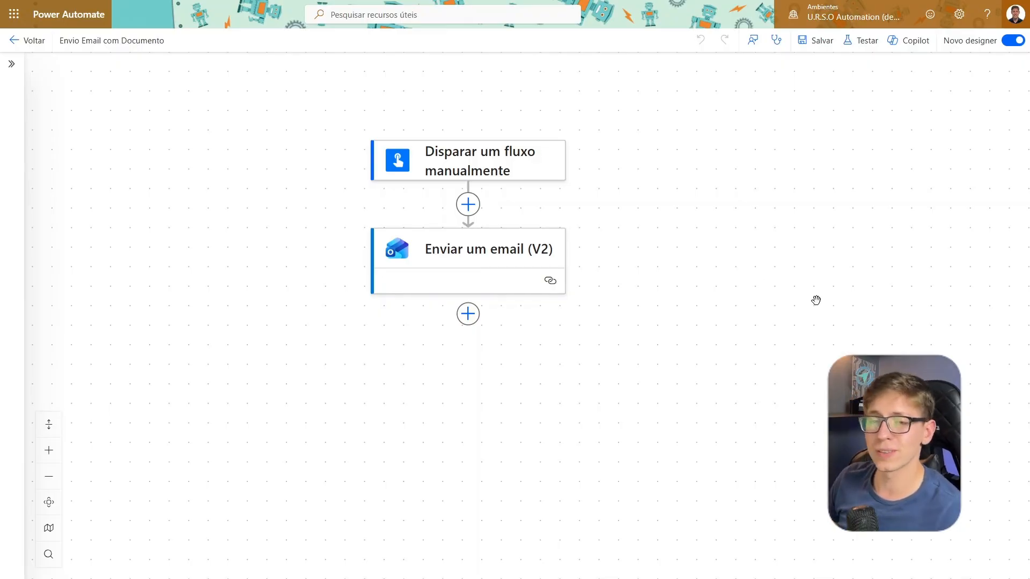
Insert the SharePoint action Obter conteúdo de arquivo usando caminho between the manual trigger and the Enviar um email (V2) action
mouse_move(665, 249)
mouse_down()
mouse_move(713, 244)
mouse_move(676, 254)
mouse_up()
scroll(612, 246, up, 1)
drag(612, 246, 611, 233)
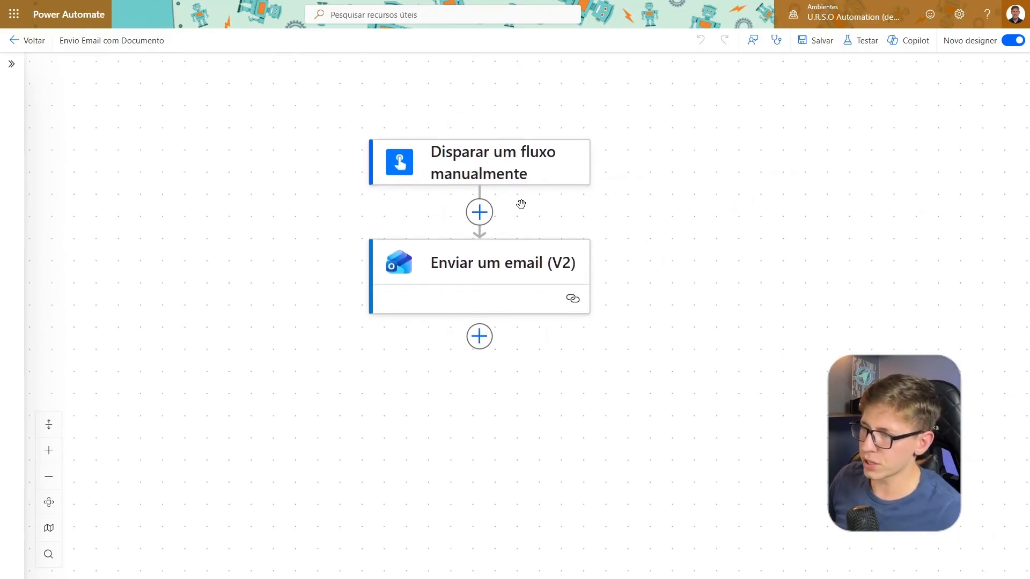
click(480, 214)
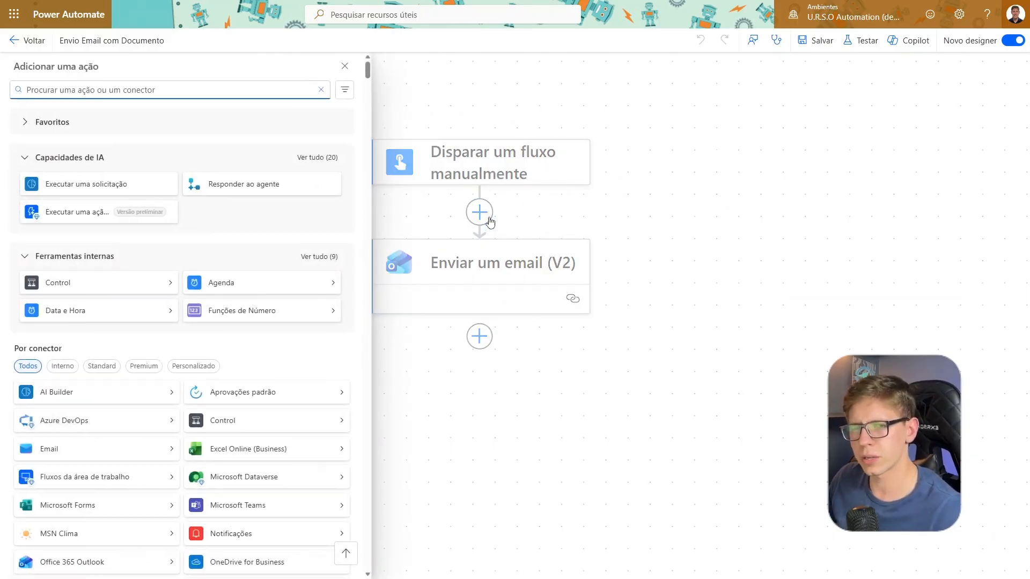
text(S)
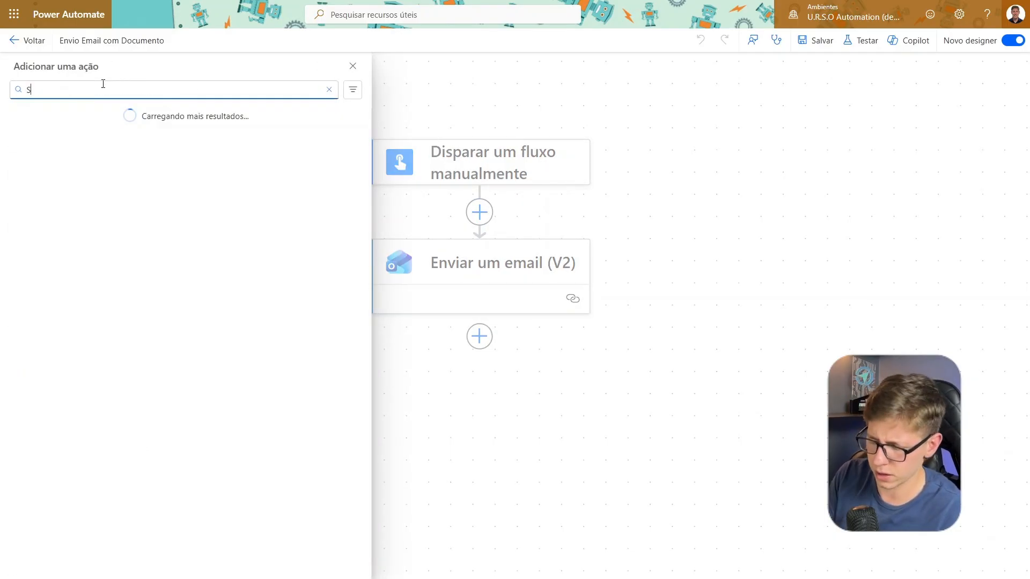
text(HAREPOINT)
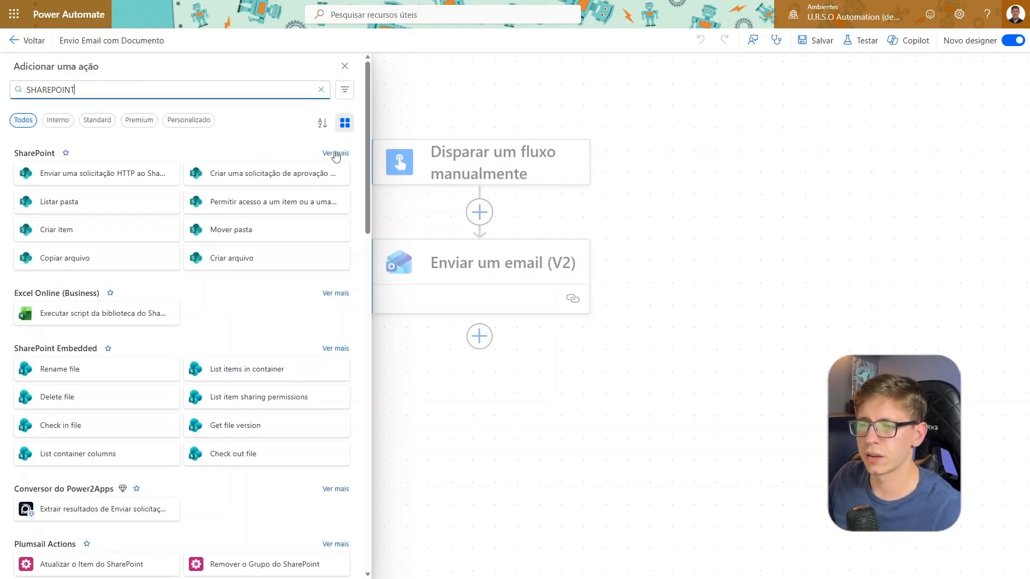
click(331, 154)
scroll(333, 156, down, 8)
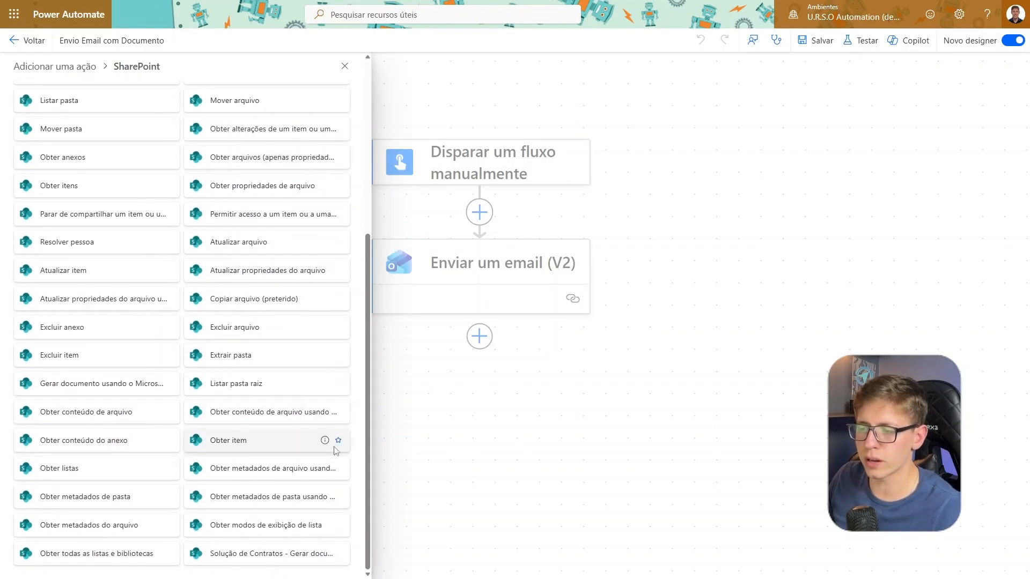
click(288, 420)
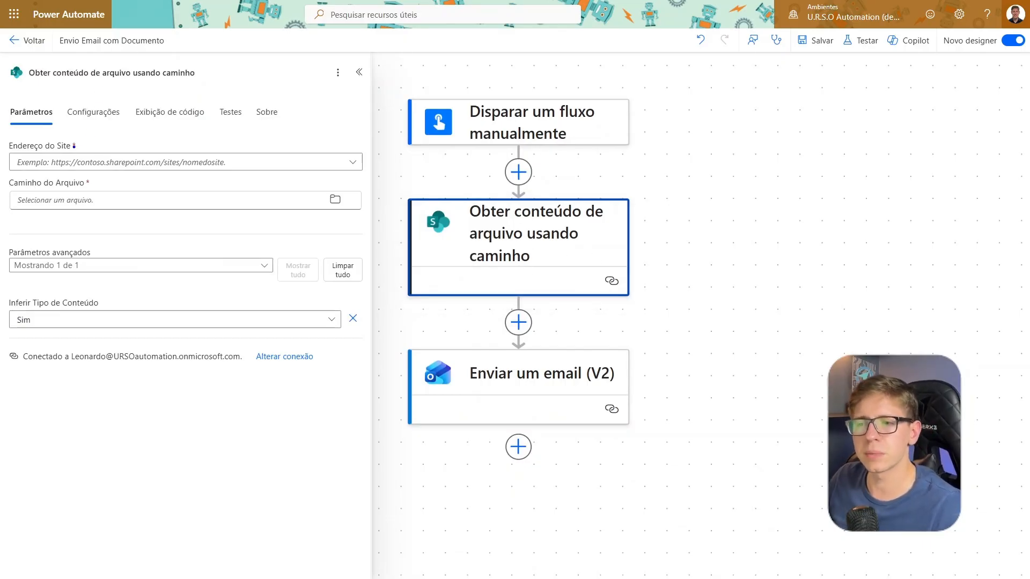
Set the SharePoint action's site address to SiteExemplo, and check that site's Documentos library in SharePoint before returning to Power Automate
click(71, 164)
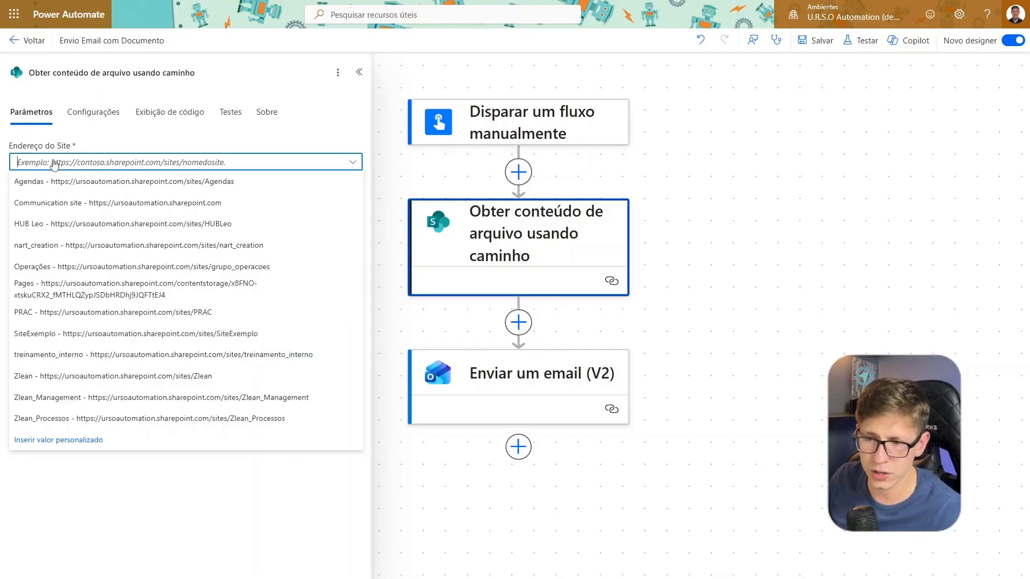
click(44, 334)
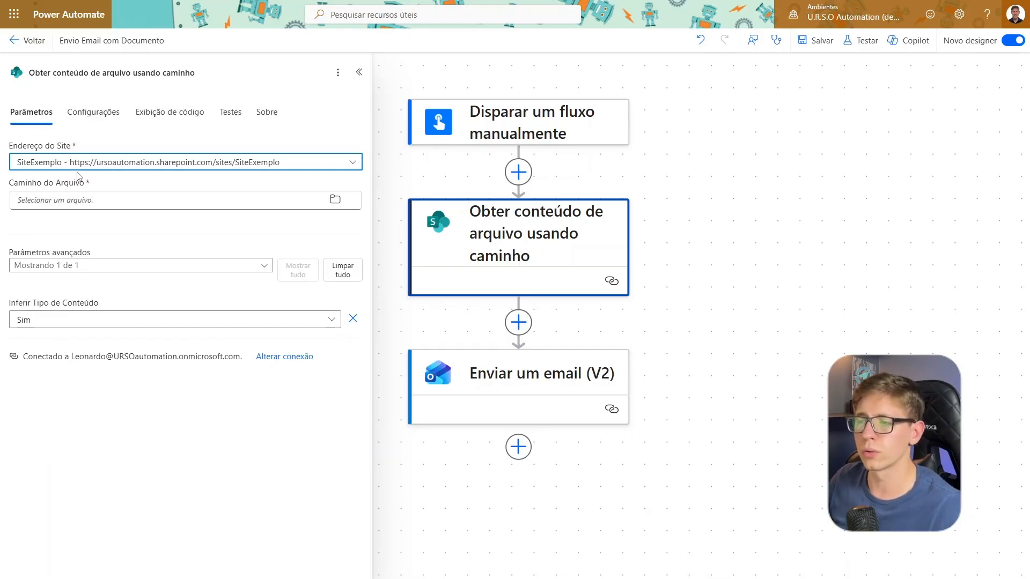
key(ctrl+Tab)
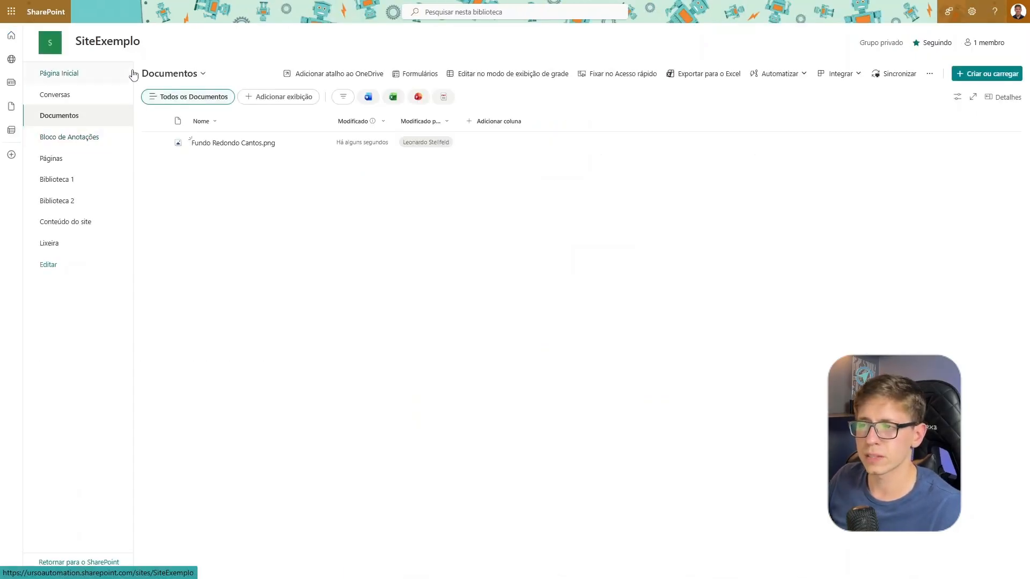
drag(105, 54, 119, 174)
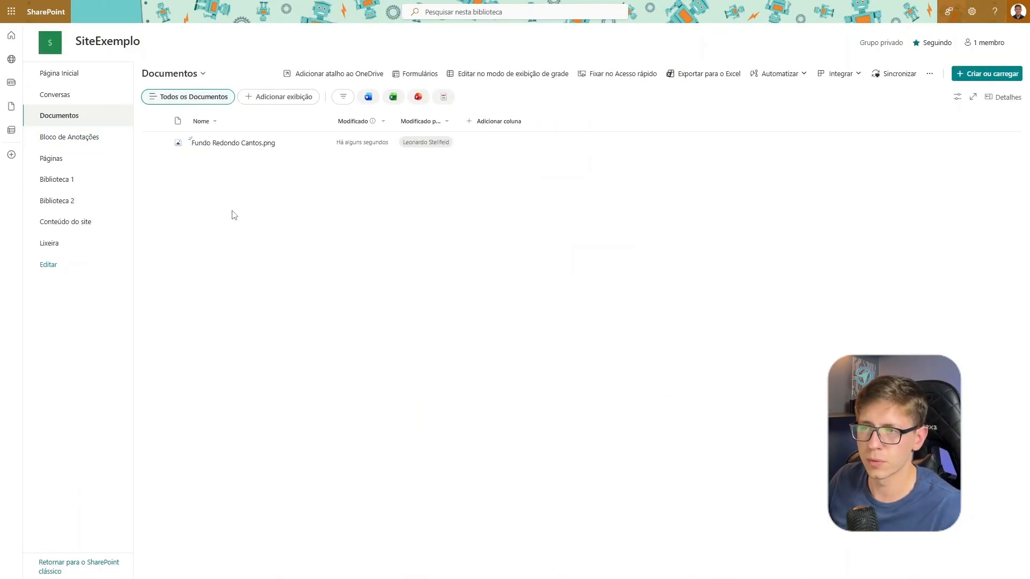
key(ctrl+Tab)
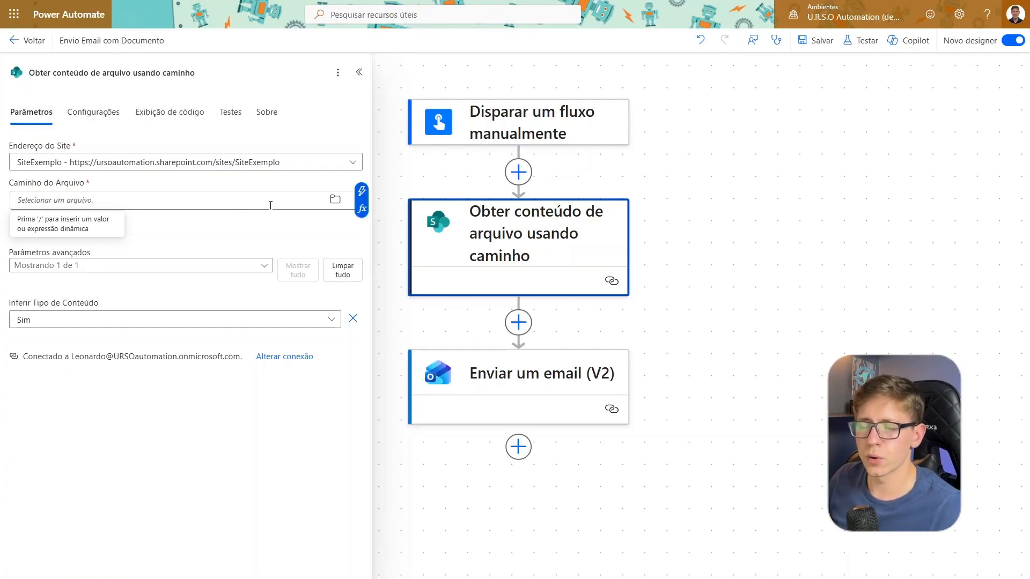
Set the SharePoint action's file path to Fundo Redondo Cantos.png in the Documentos Compartilhados folder
click(335, 200)
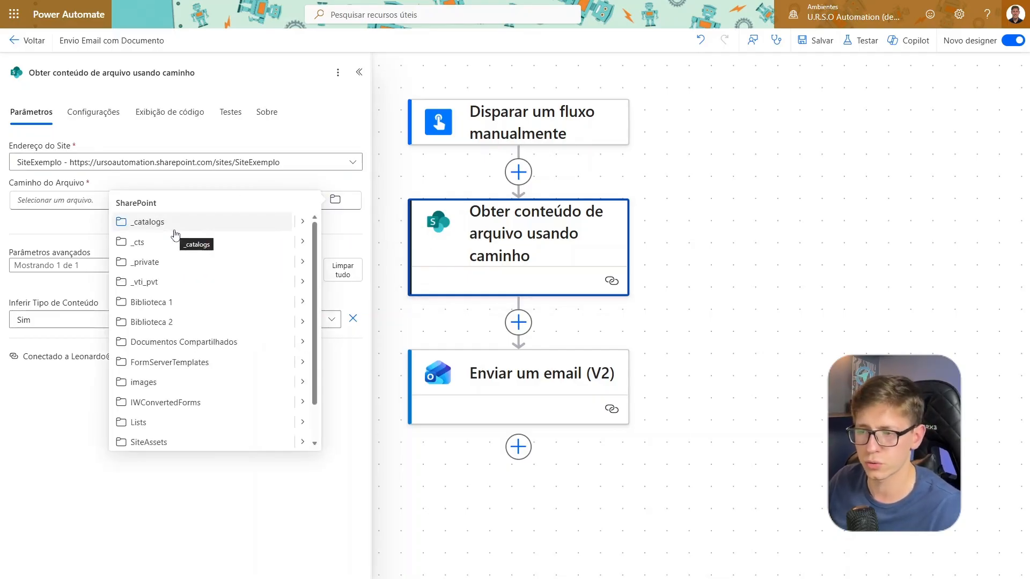
scroll(240, 310, down, 1)
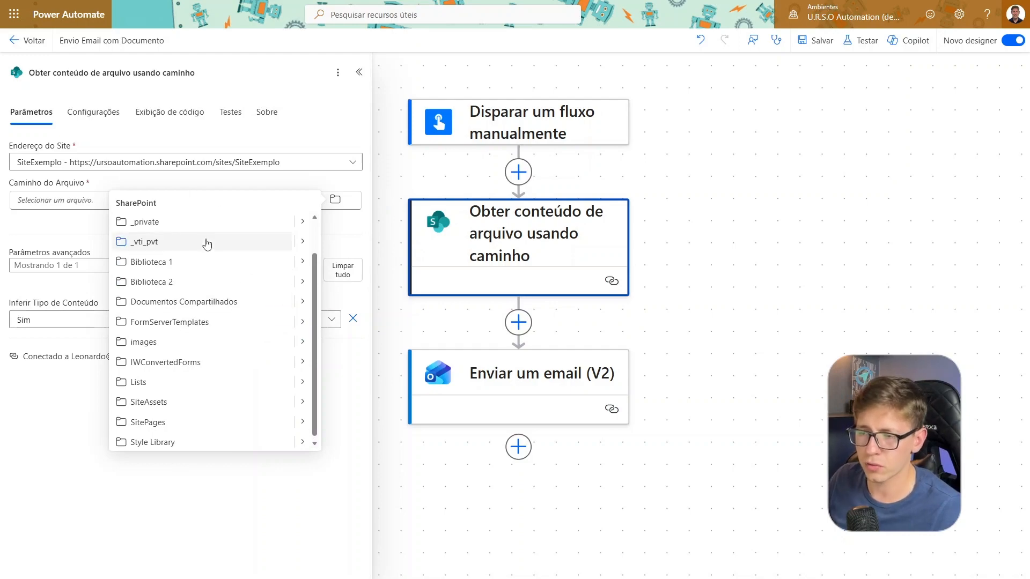
scroll(227, 298, up, 1)
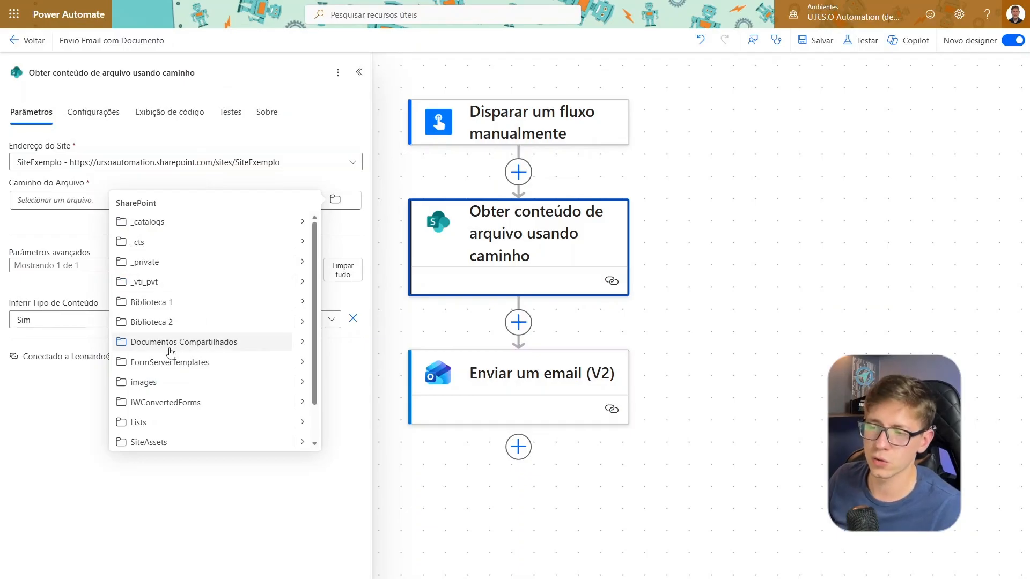
click(302, 342)
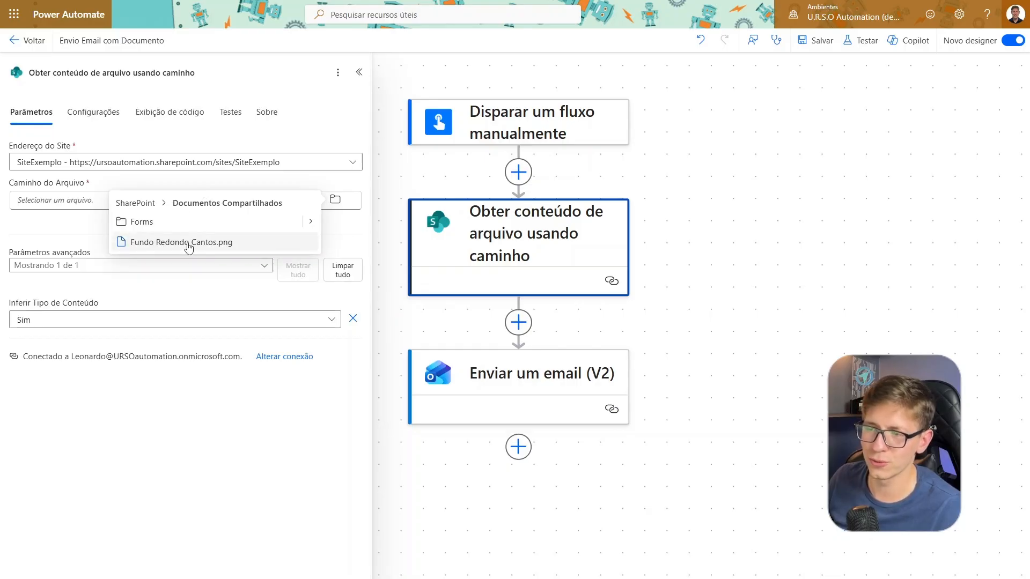
click(189, 244)
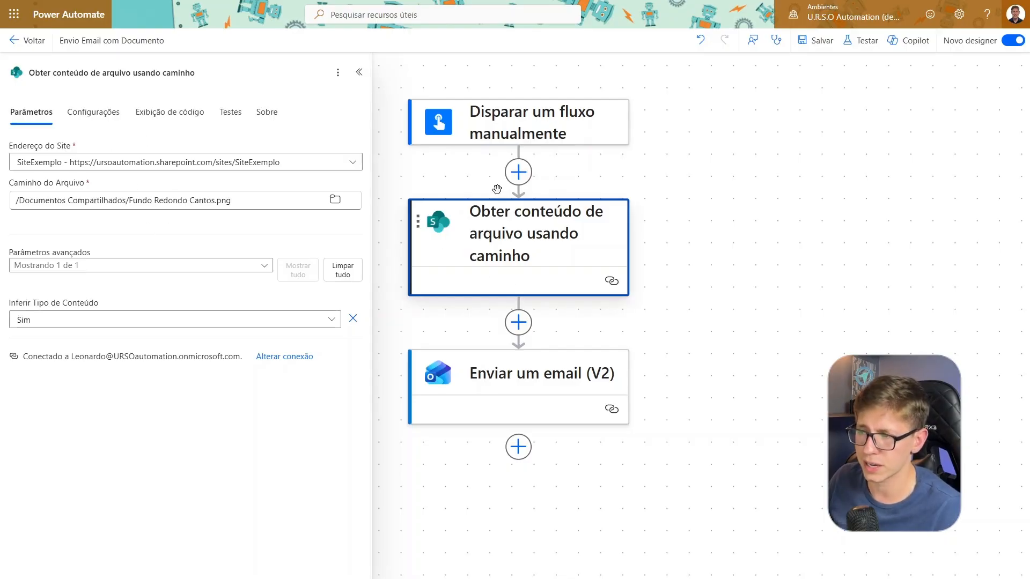
Show all advanced parameters of the Enviar um email (V2) action and add a new item under Anexos
drag(746, 316, 752, 275)
click(537, 344)
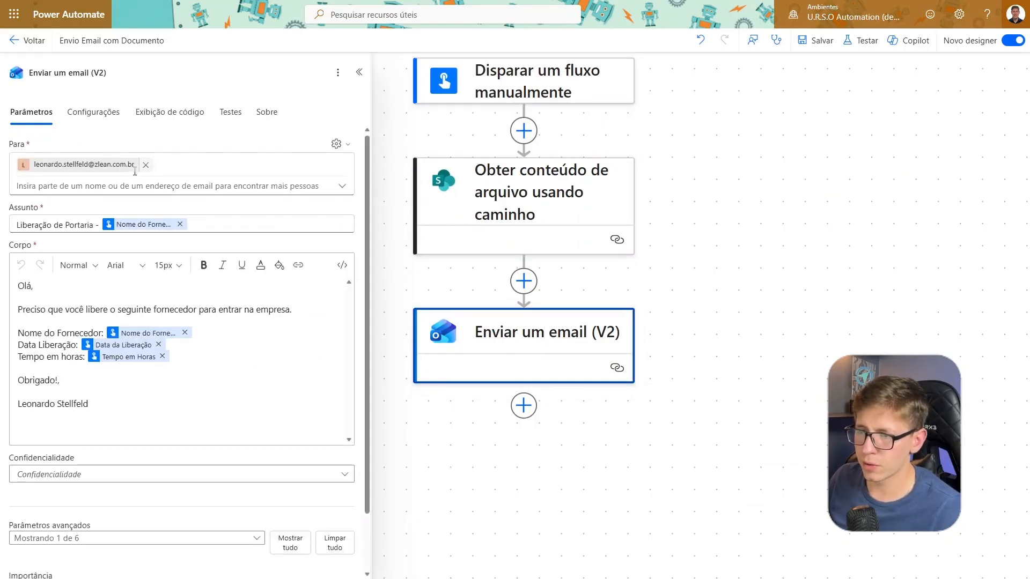
scroll(166, 481, down, 2)
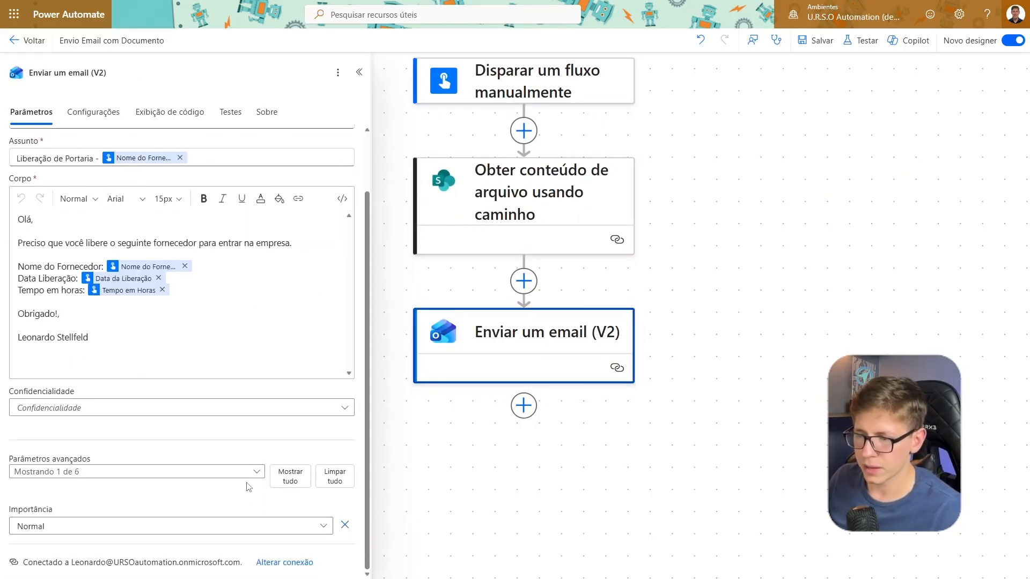
click(294, 480)
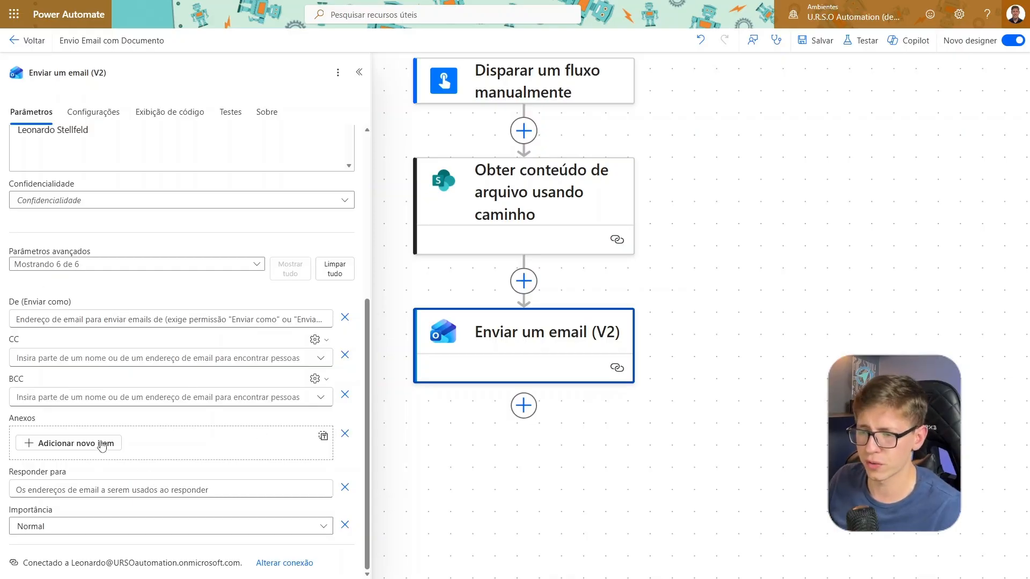
scroll(751, 460, down, 2)
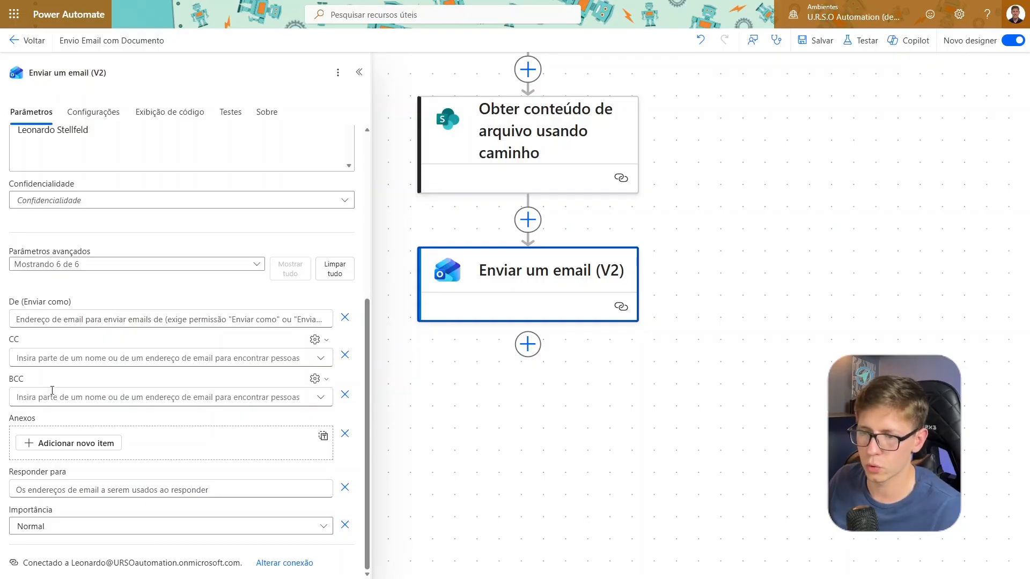
click(85, 449)
click(84, 417)
scroll(92, 399, up, 5)
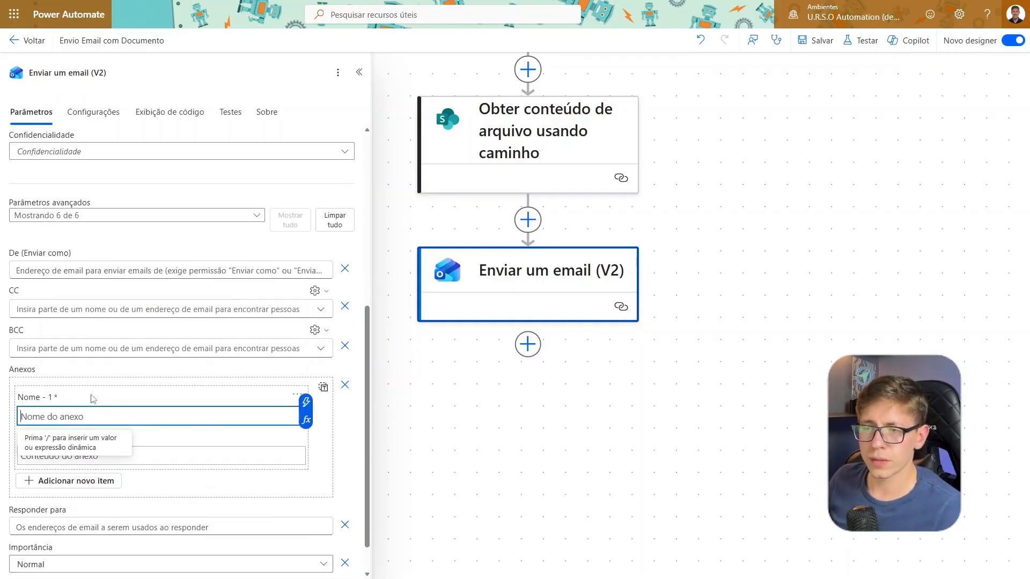
scroll(91, 399, down, 3)
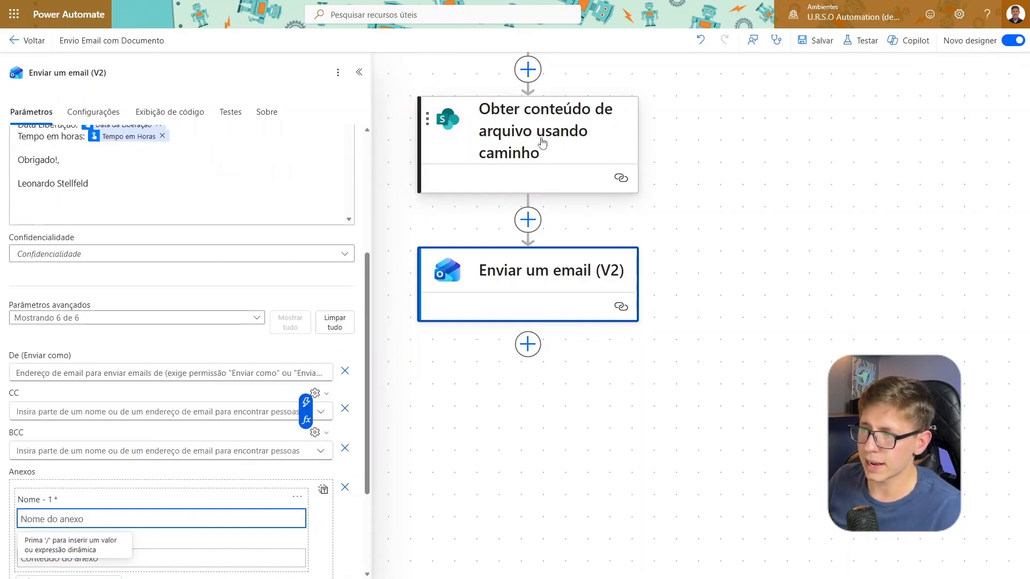
Copy the file name Fundo Redondo Cantos.png from the SharePoint action's file path into the email attachment's name
click(570, 147)
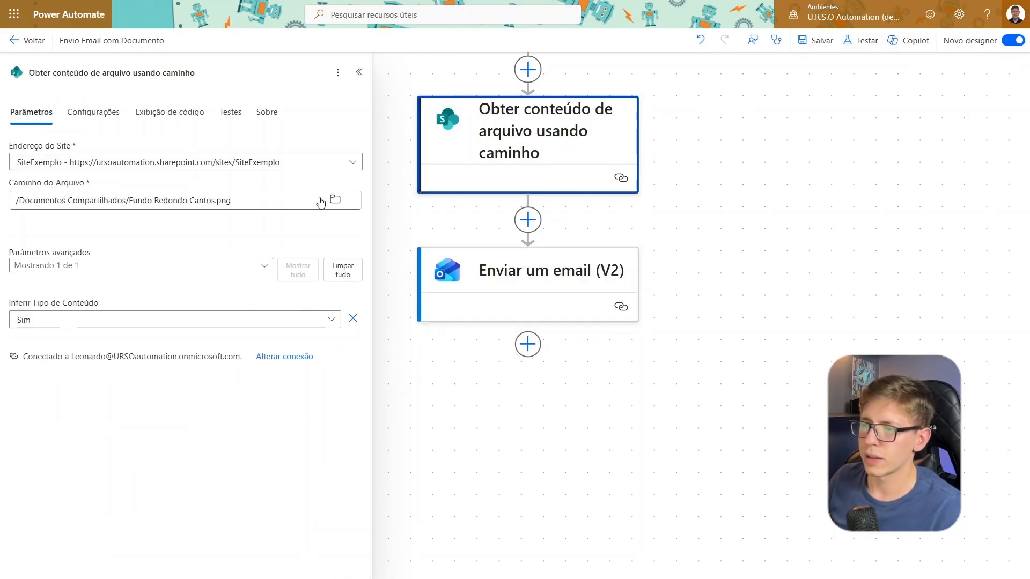
drag(129, 200, 288, 201)
key(ctrl+c)
right_click(263, 200)
click(152, 201)
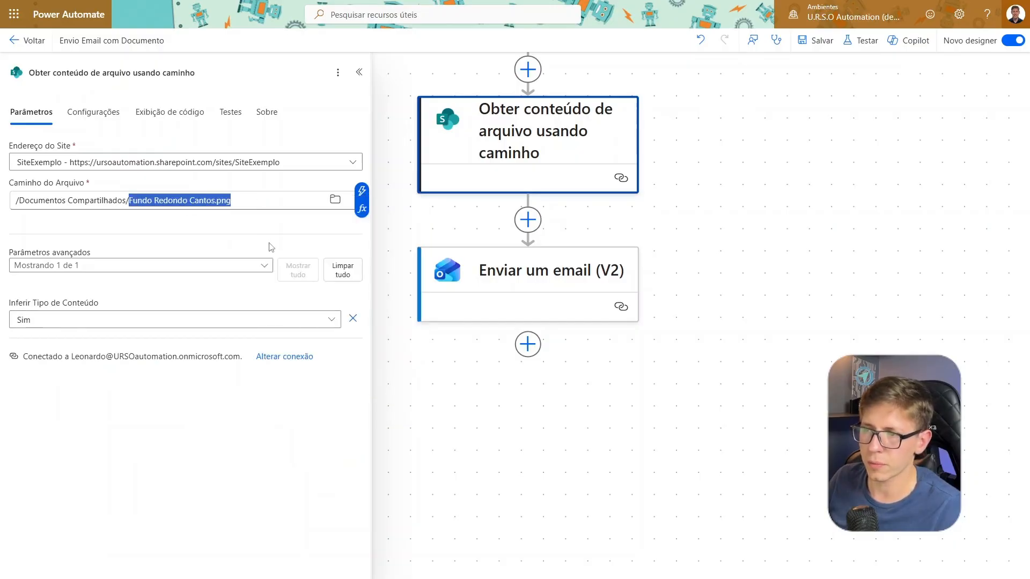
click(509, 276)
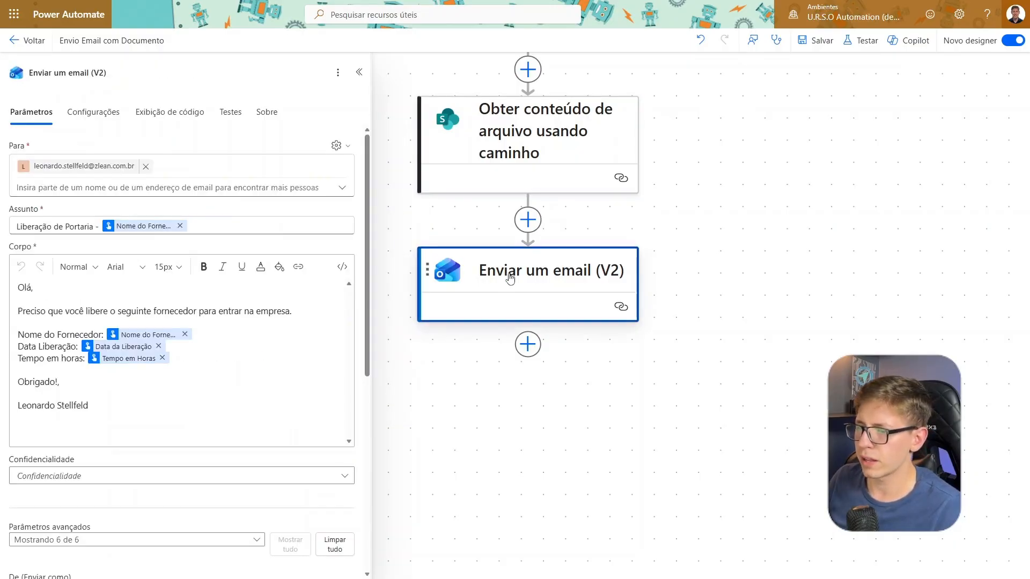
scroll(169, 396, down, 5)
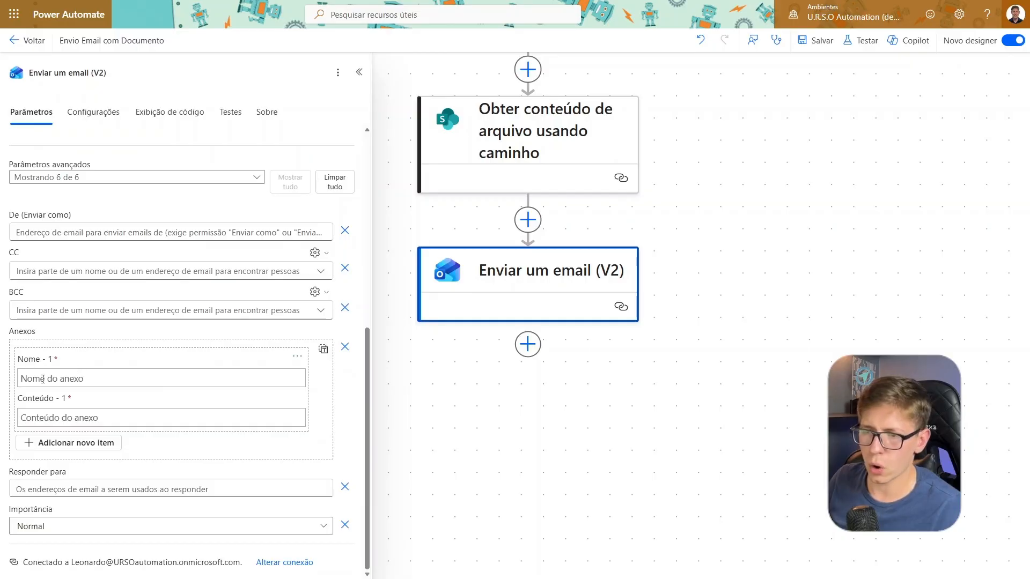
click(43, 379)
key(ctrl+v)
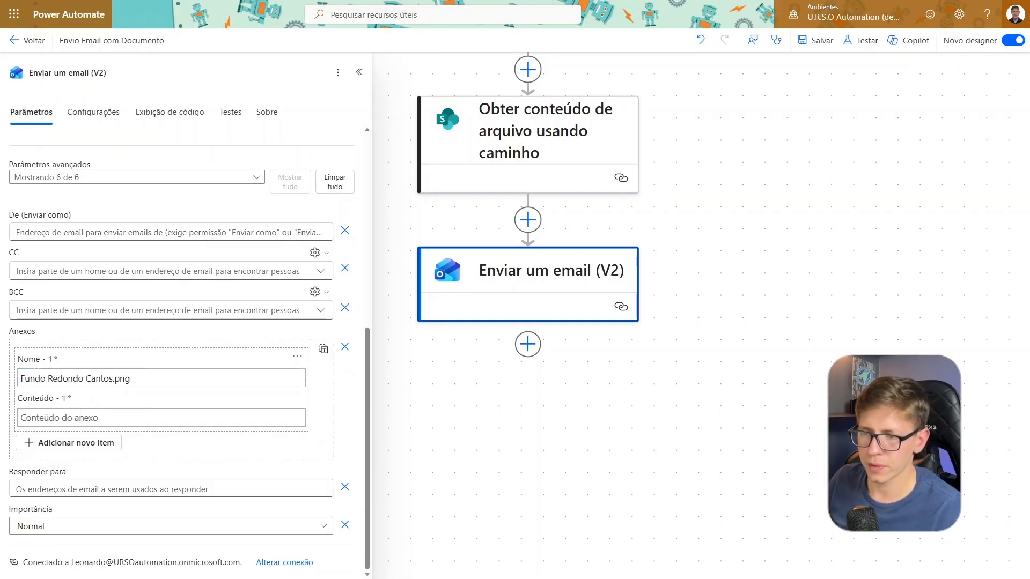
Set the email attachment's content to the dynamic value Conteúdo do Arquivo from the SharePoint action
click(80, 414)
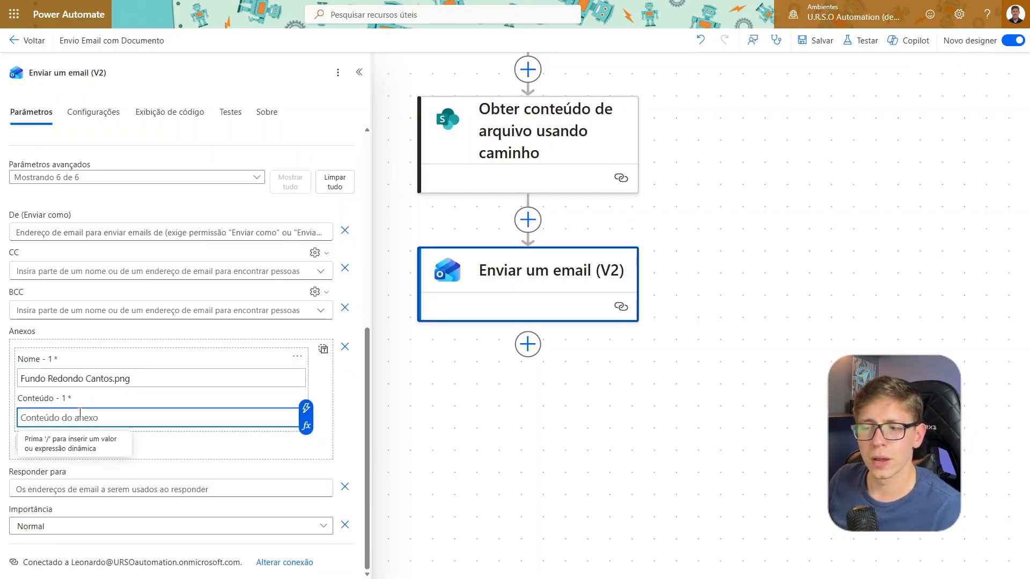
drag(292, 413, 119, 413)
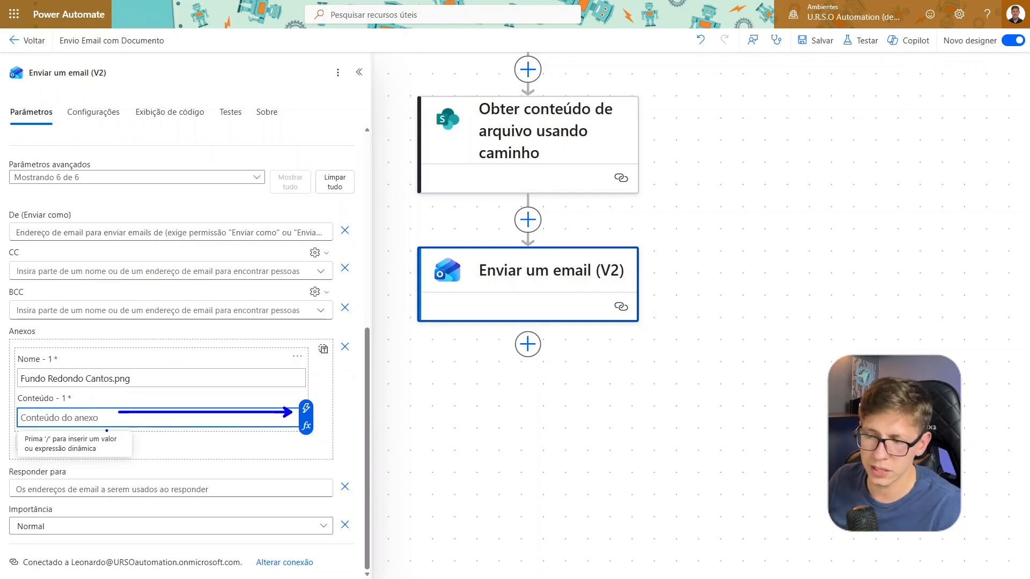
key(Escape)
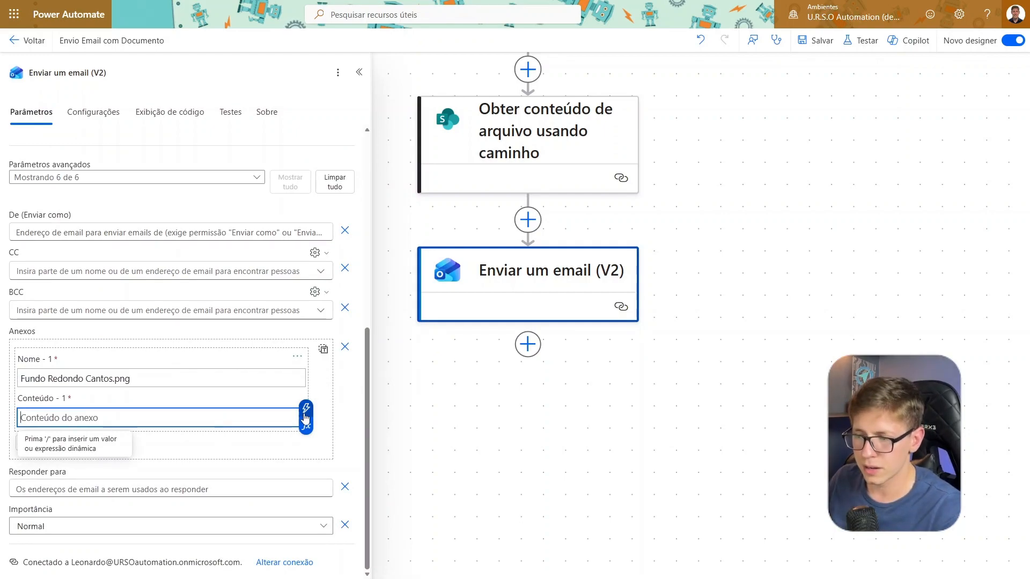
click(305, 414)
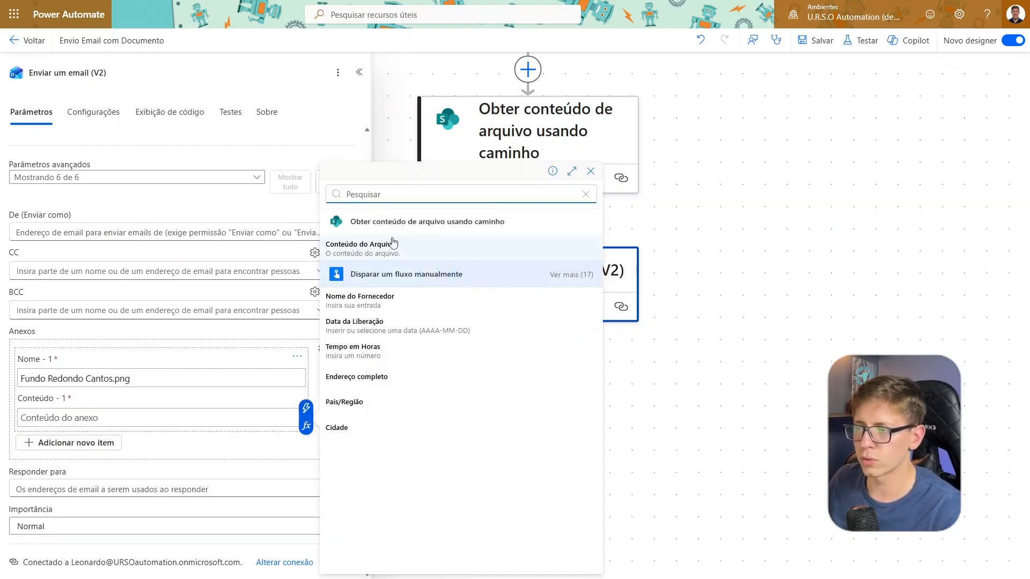
click(344, 245)
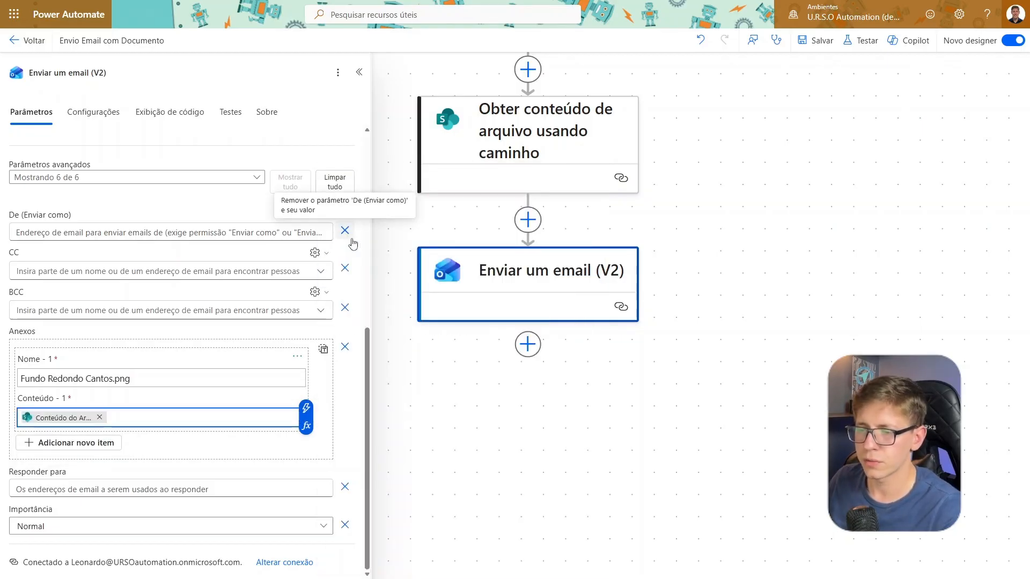
Save the flow, leave the designer and return to the list of cloud flows
click(699, 192)
click(816, 41)
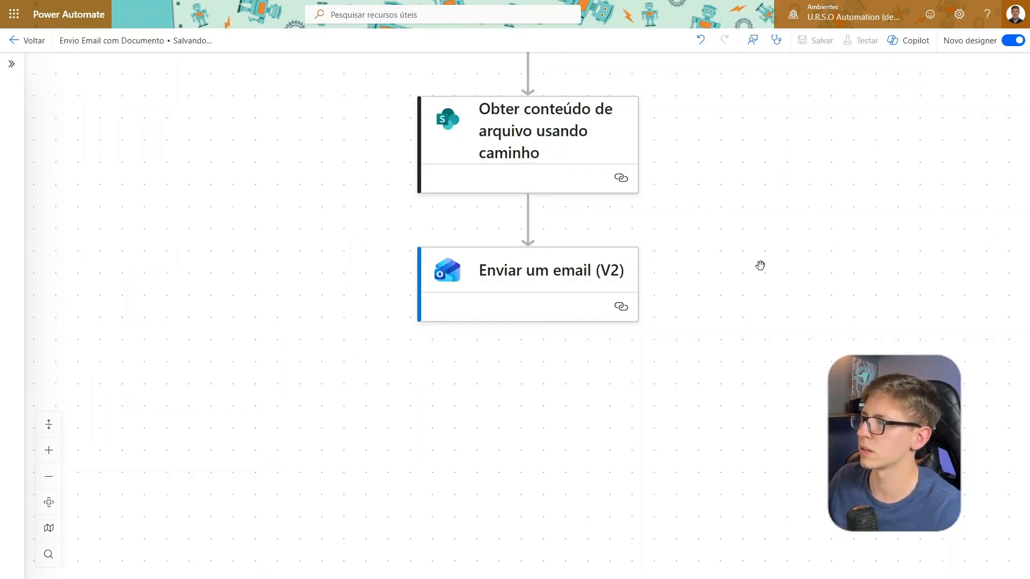
click(34, 51)
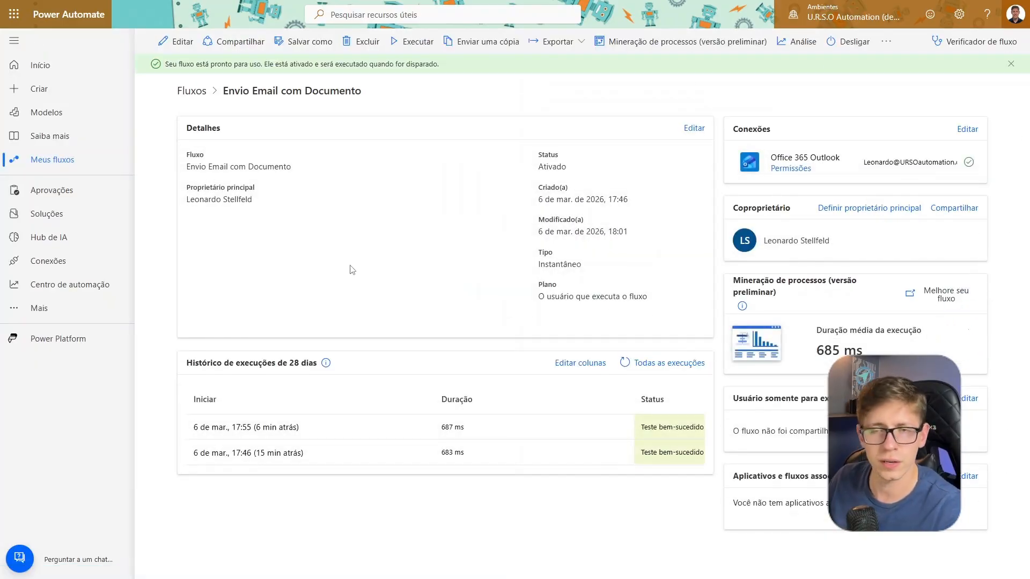
click(52, 163)
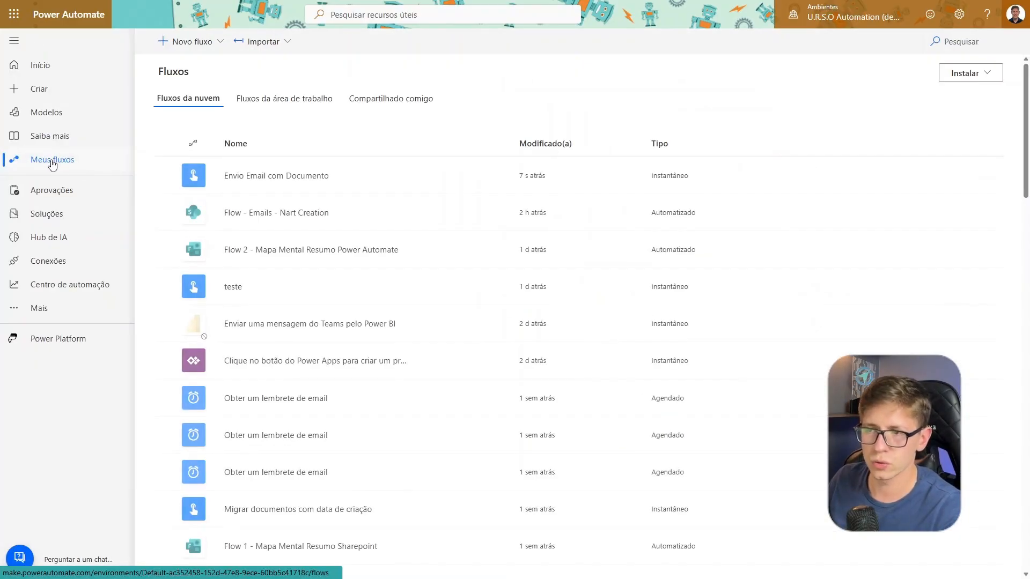
Run the flow Envio Email com Documento with Nome do Fornecedor ZLEAN TECH LTDA, Data da Liberação 2026-03-06 and Tempo em Horas 5
mouse_move(481, 186)
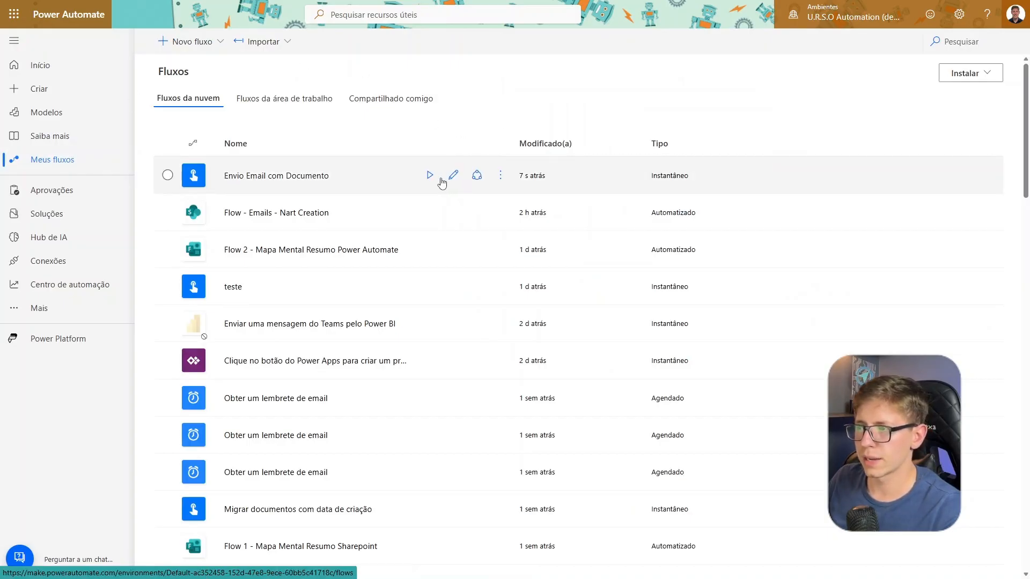
click(431, 179)
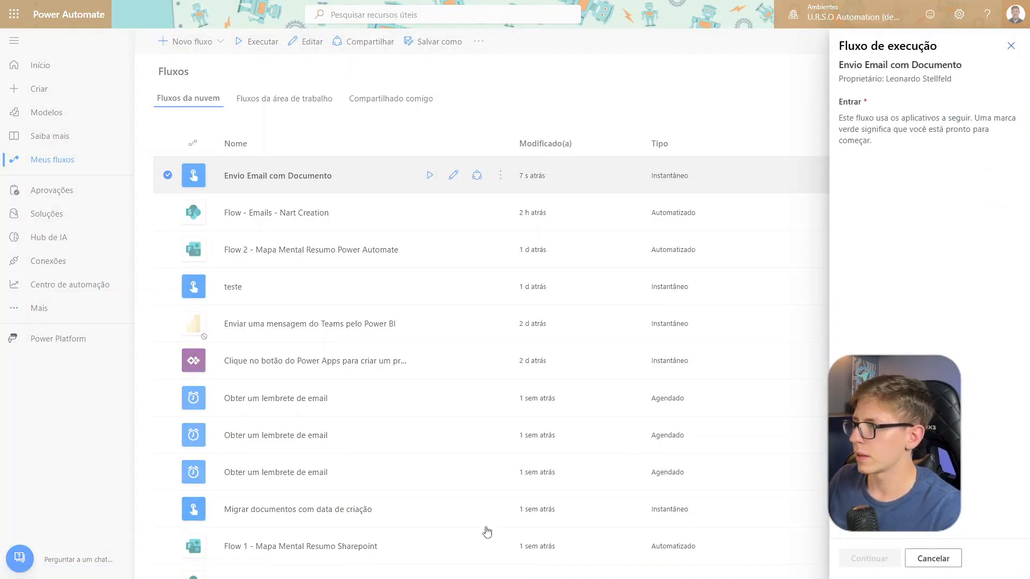
click(870, 559)
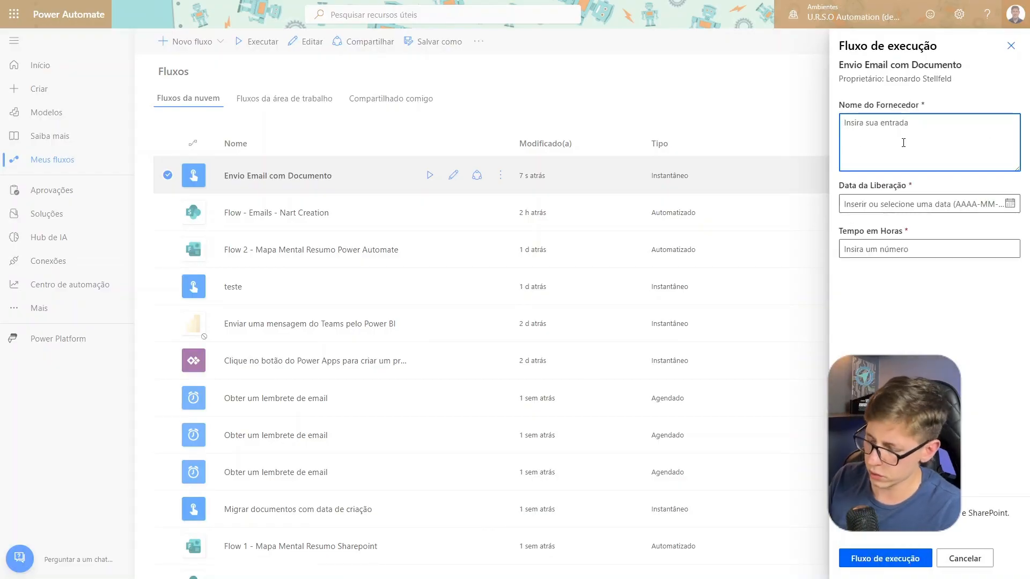
text(ZLEAN TECH LTDA)
click(1007, 205)
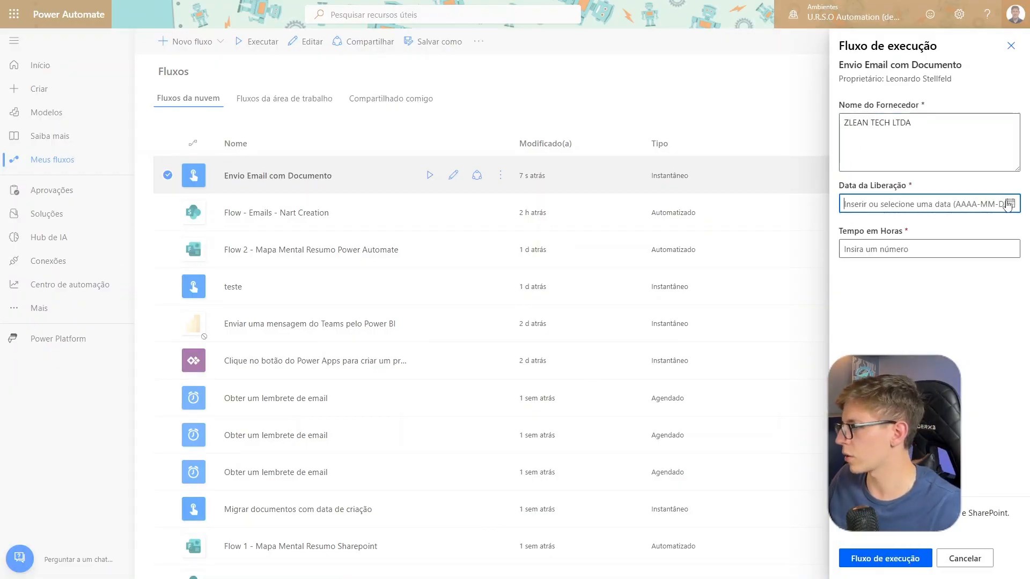
click(939, 263)
click(899, 248)
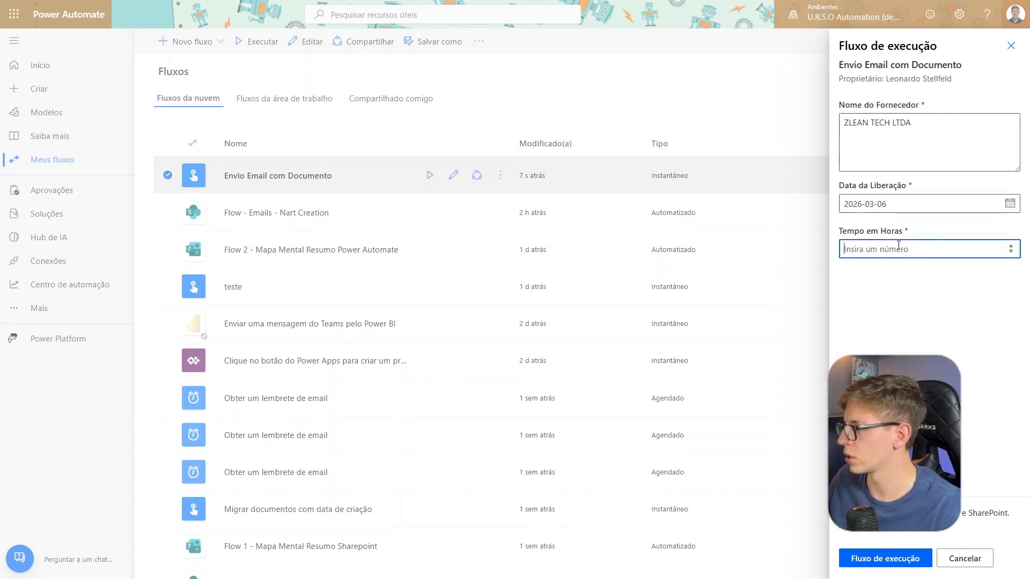
text(5)
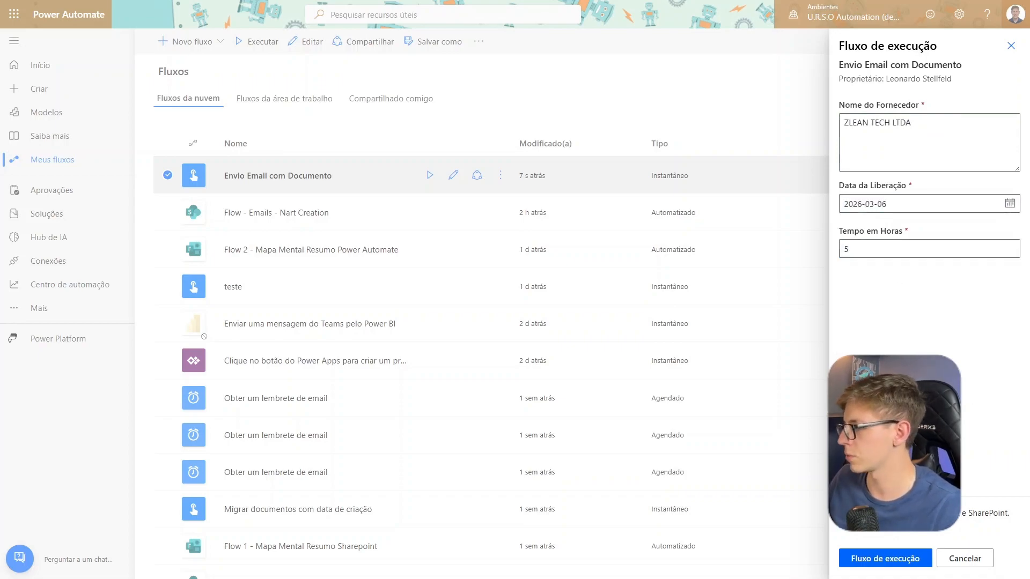
click(885, 559)
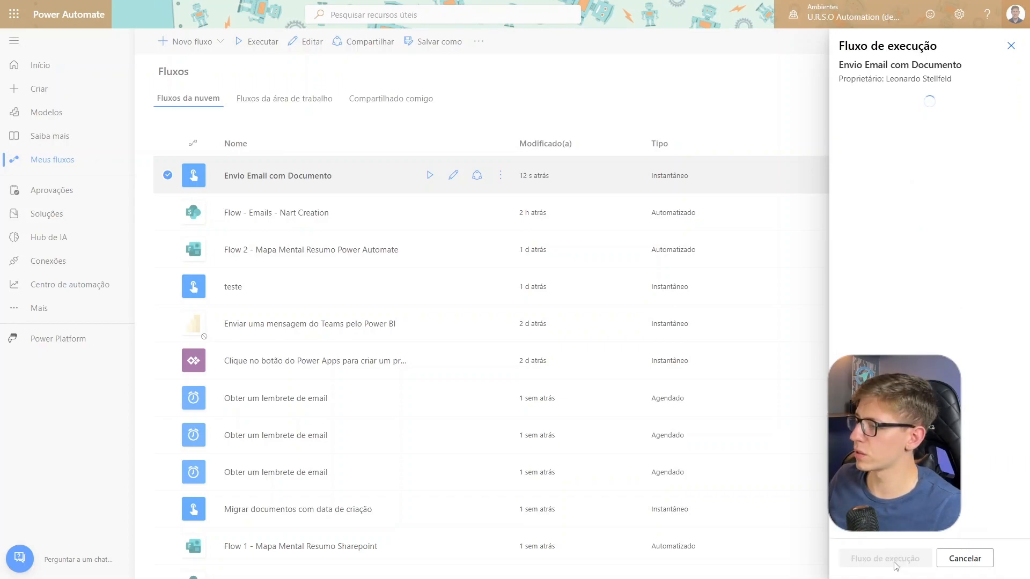
click(884, 556)
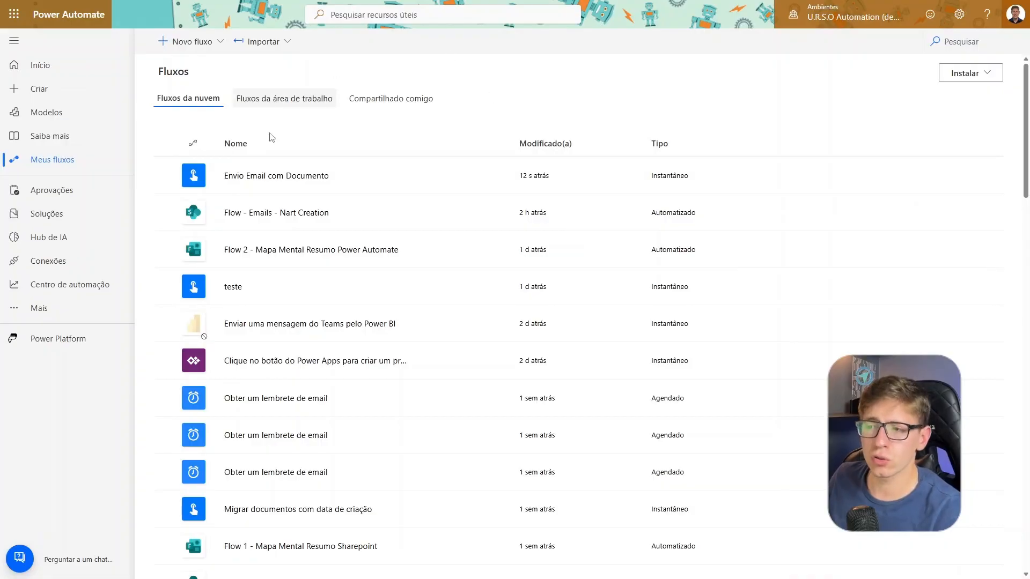
Open the Envio Email com Documento flow, and in Outlook preview the image attached to the newest Liberação de Portaria - ZLEAN TECH LTDA email
click(262, 181)
click(262, 177)
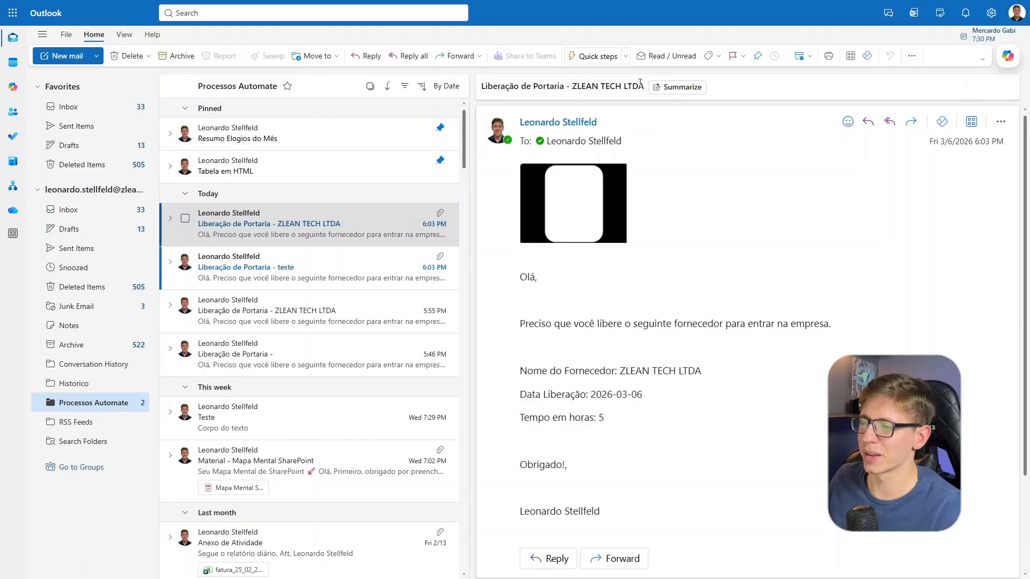
click(580, 200)
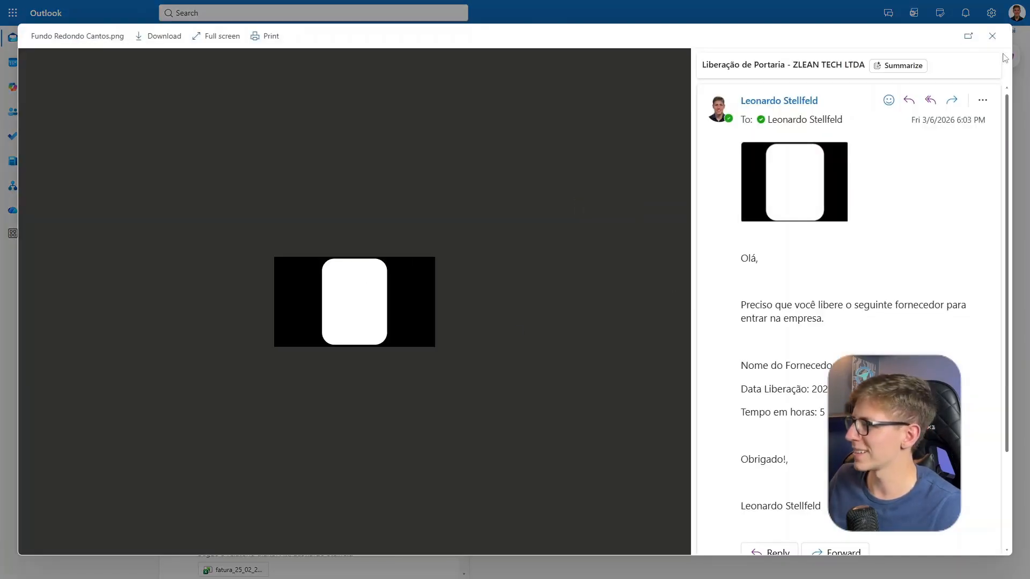
click(992, 37)
scroll(589, 408, down, 3)
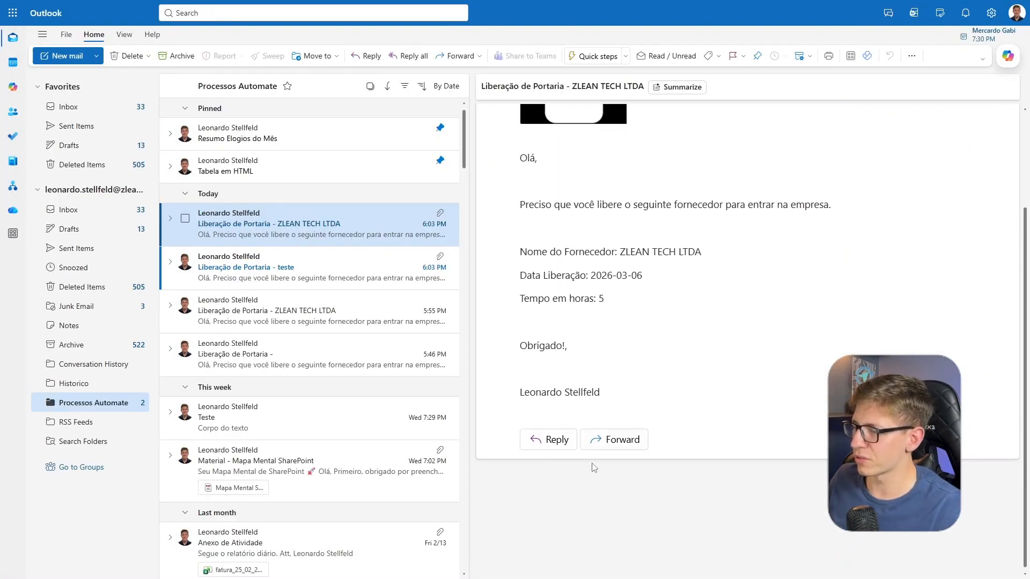
scroll(594, 468, up, 3)
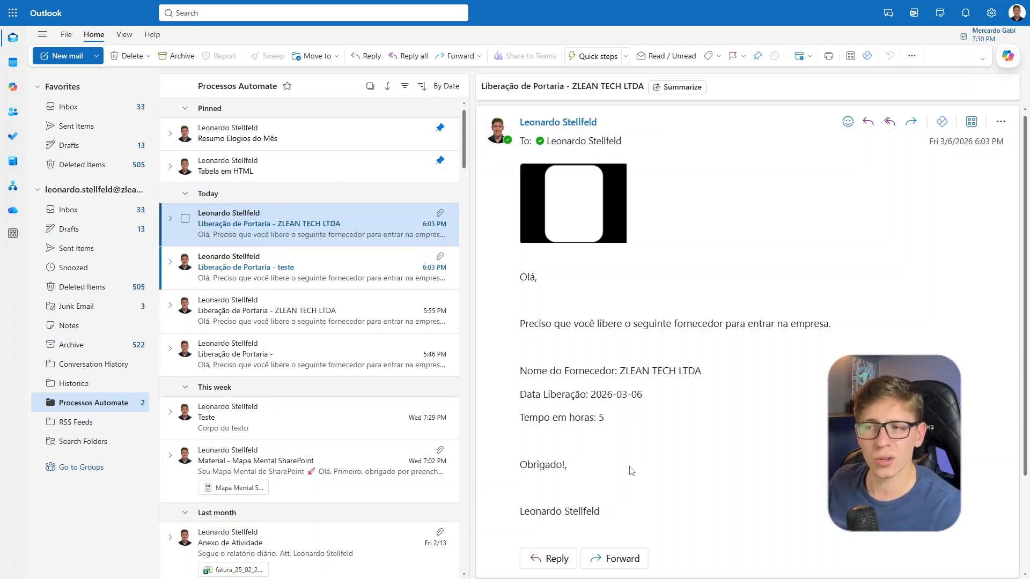
Check the supplier name, release date, hours and remaining message text in the body of the Liberação de Portaria email
drag(626, 371, 741, 371)
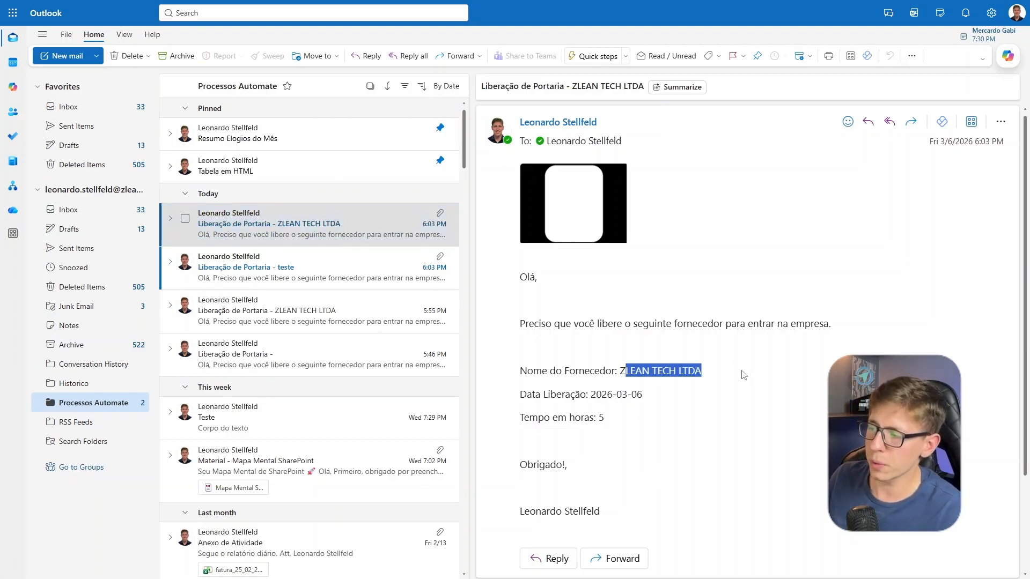
click(701, 397)
drag(648, 417, 578, 417)
click(652, 462)
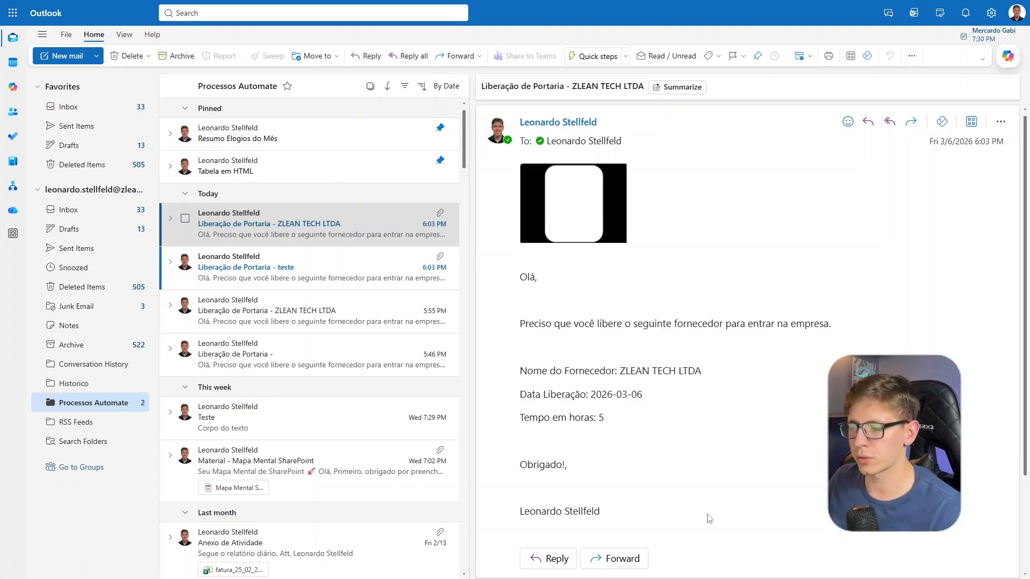
mouse_move(709, 518)
mouse_down()
mouse_move(577, 419)
mouse_move(483, 282)
mouse_up()
click(602, 310)
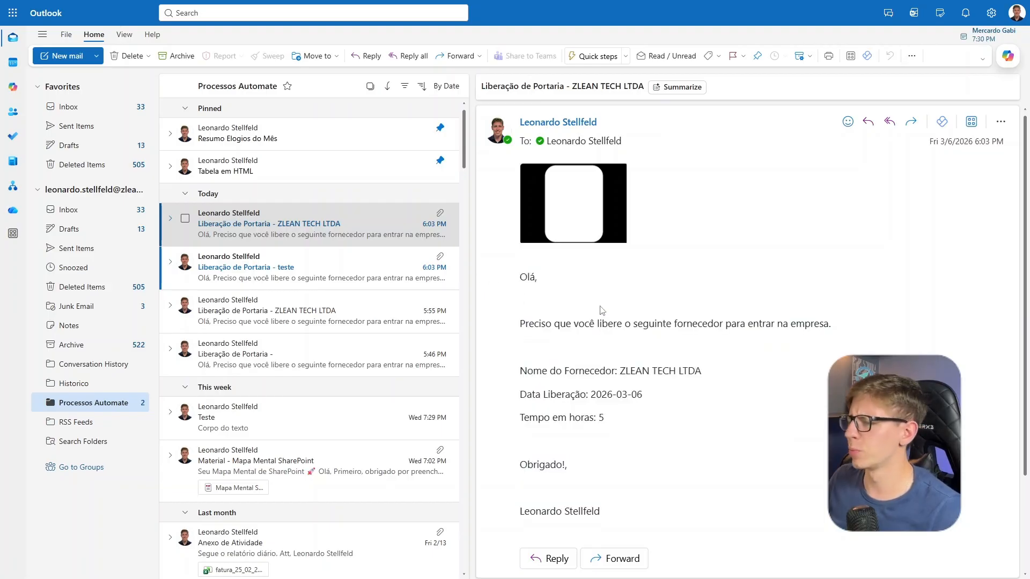